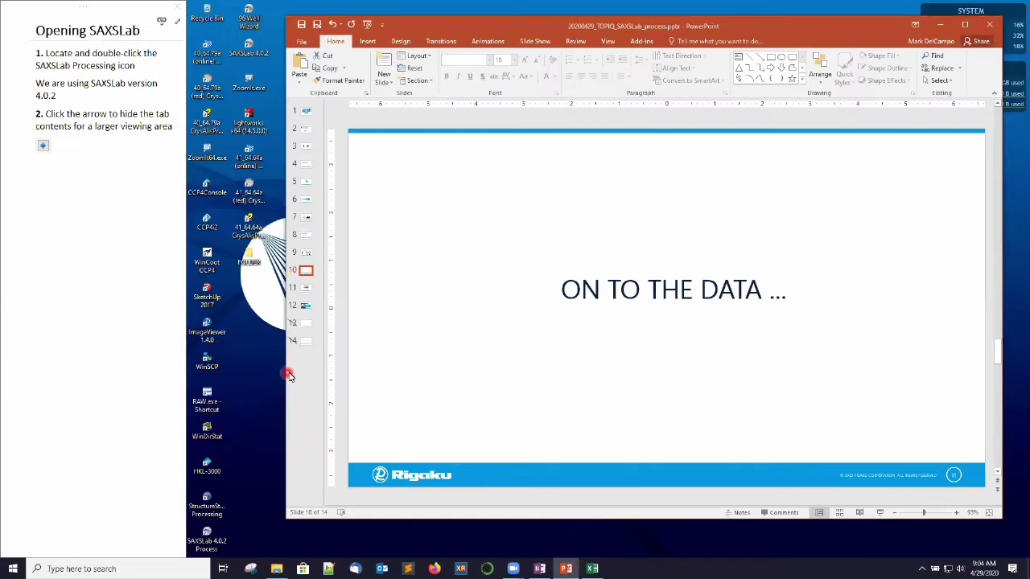
Step: Launch SAXSLab 4.0.2 from the desktop, hide the help panel, and show the Calibration notes
{"action": "key", "text": "super+Down"}
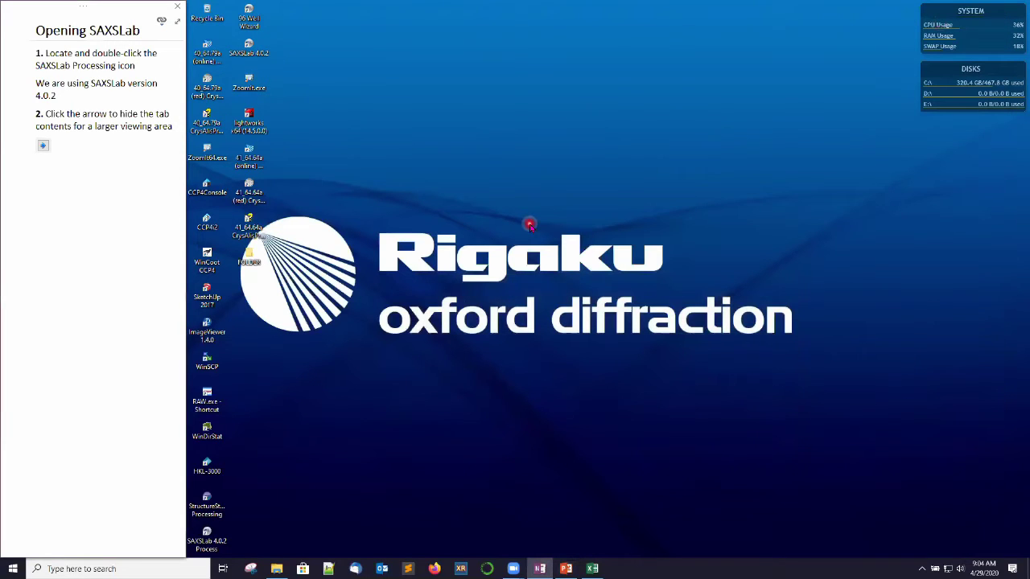
{"action": "double_click", "coordinate": [206, 535]}
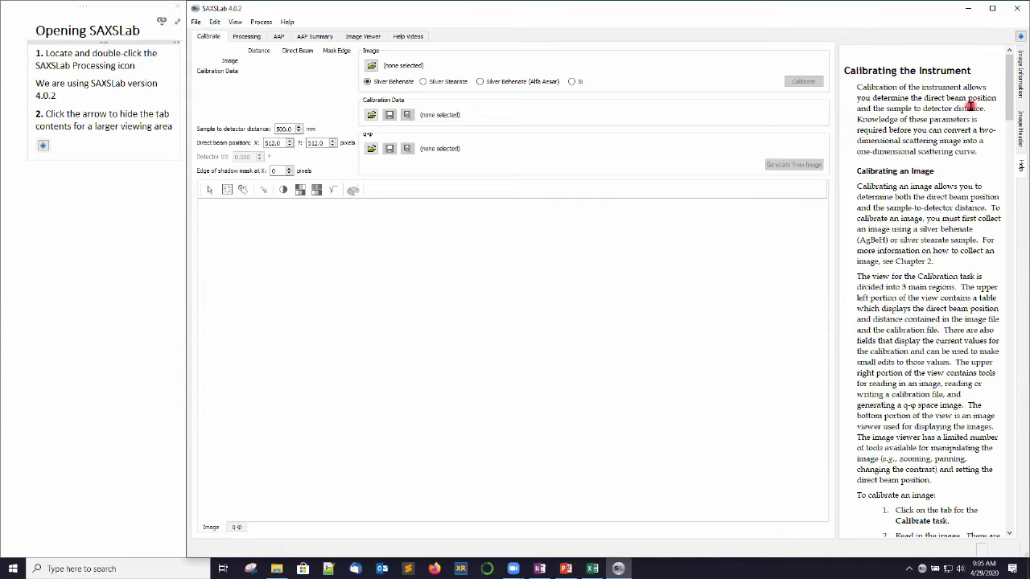
{"action": "left_click", "coordinate": [1019, 36]}
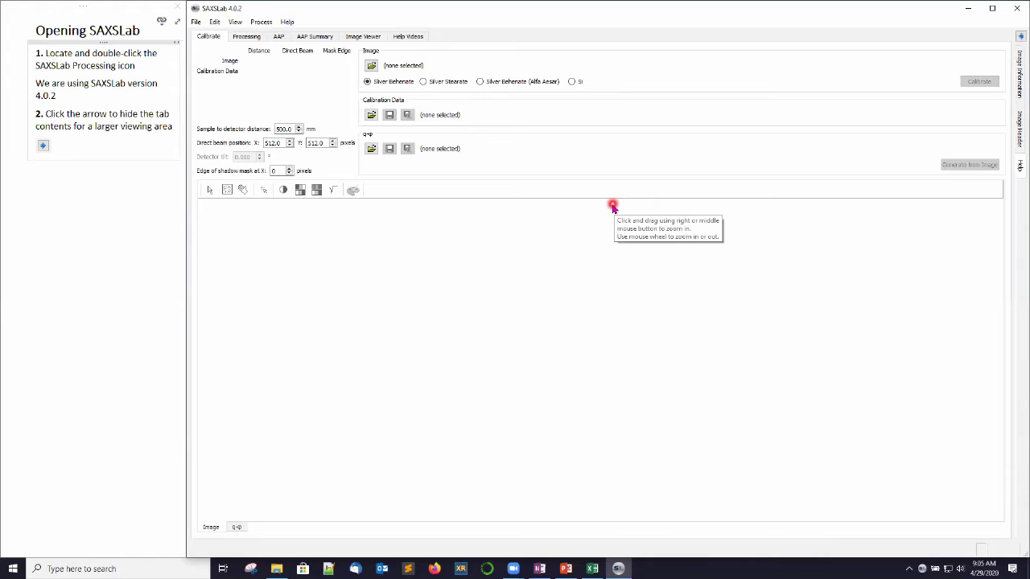
{"action": "left_click", "coordinate": [151, 32]}
Step: Open the calibration image AgBeh_8S4p41_0001.img from the HumanSerumAlbumin folder
{"action": "key", "text": "ctrl+Page_Down"}
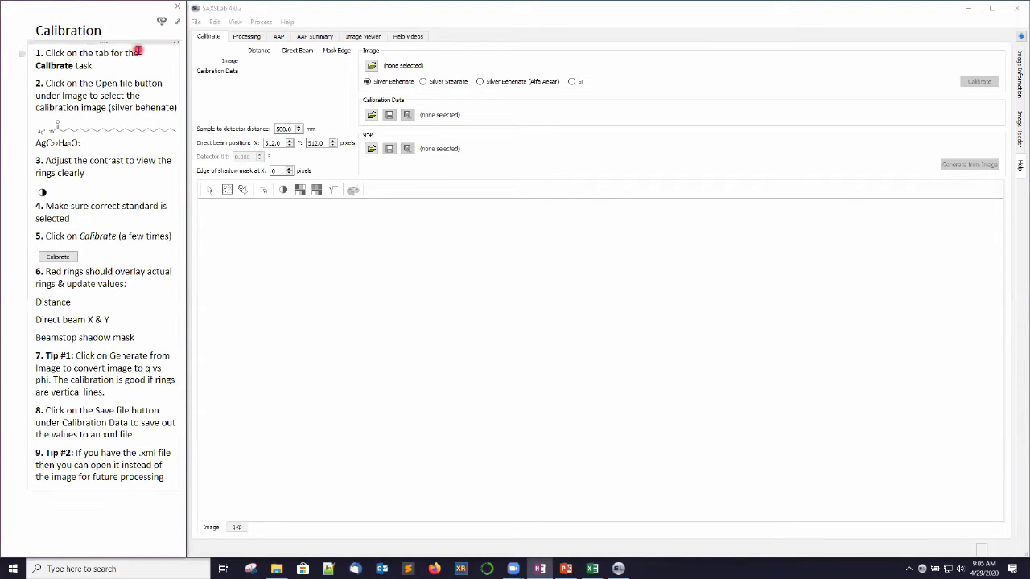
{"action": "left_click", "coordinate": [219, 39]}
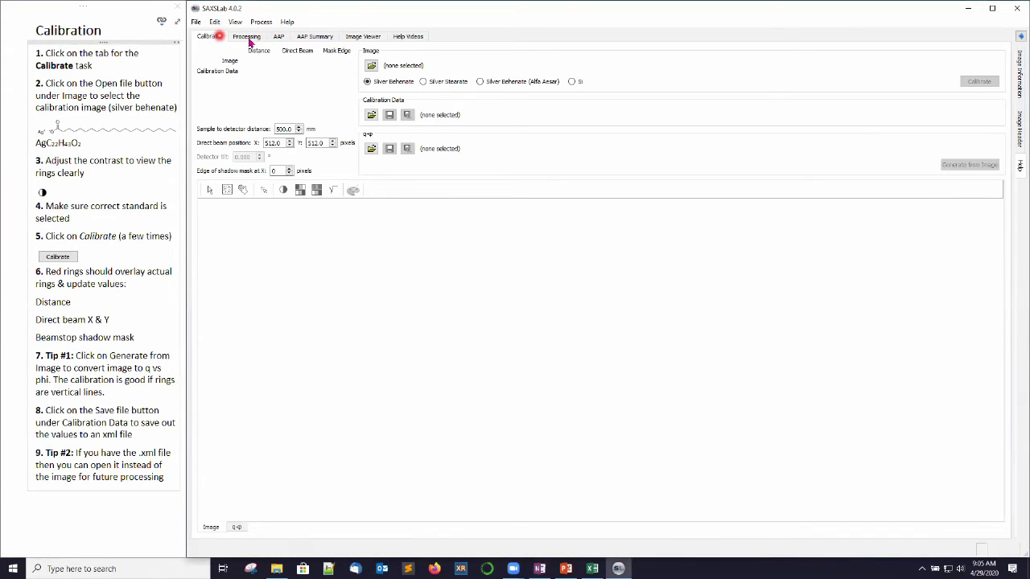
{"action": "left_click", "coordinate": [371, 66]}
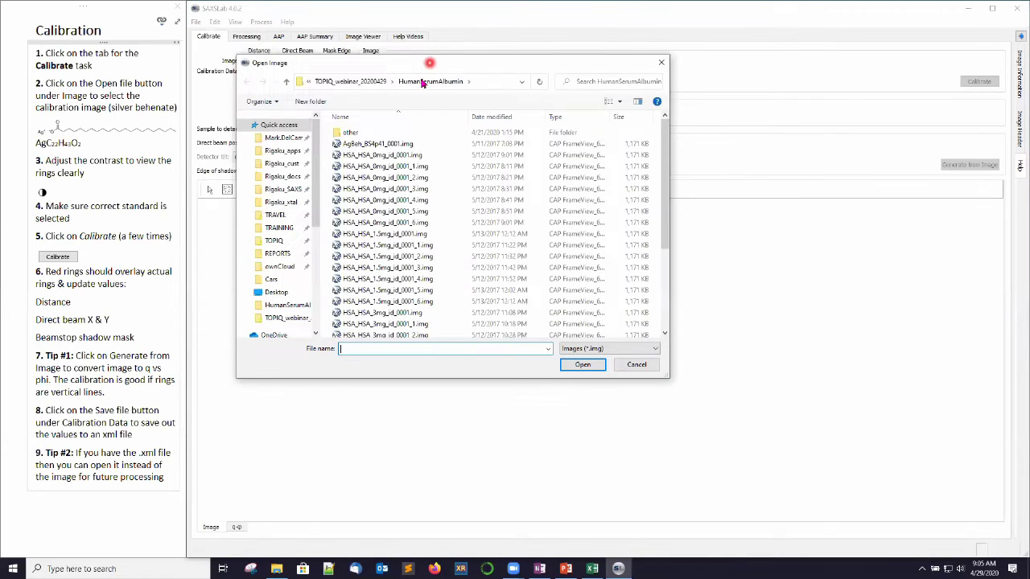
{"action": "left_click", "coordinate": [401, 145]}
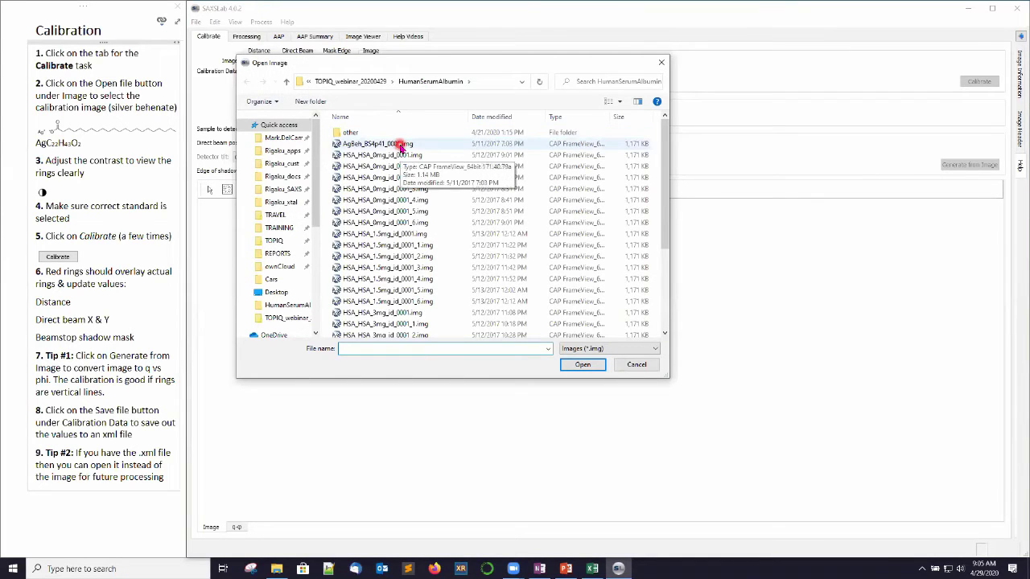
{"action": "left_click", "coordinate": [400, 146]}
{"action": "left_click", "coordinate": [588, 366]}
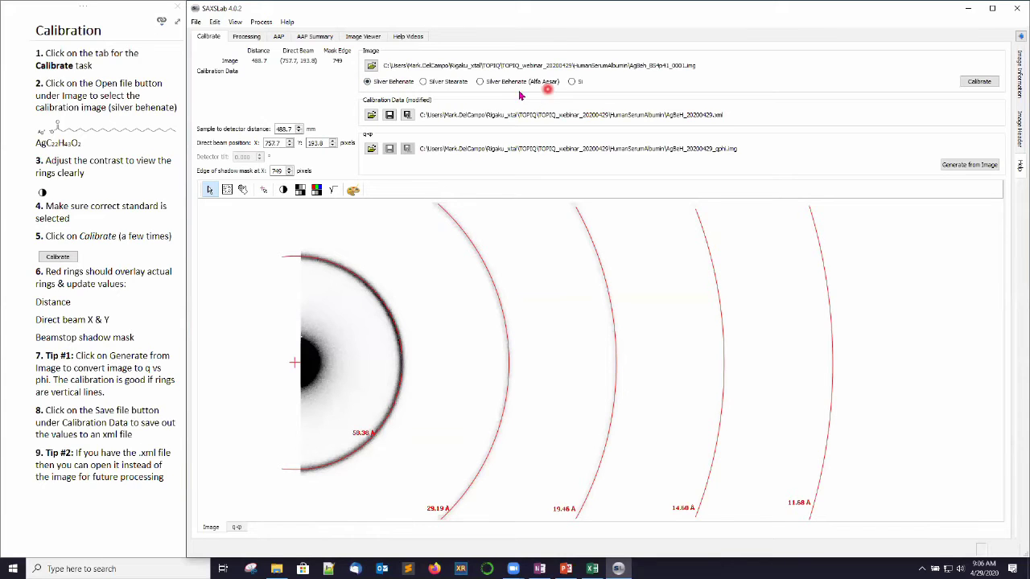
Step: Try the Silver Behenate (Alfa Aesar) standard, then settle on plain Silver Behenate
{"action": "left_click", "coordinate": [479, 83]}
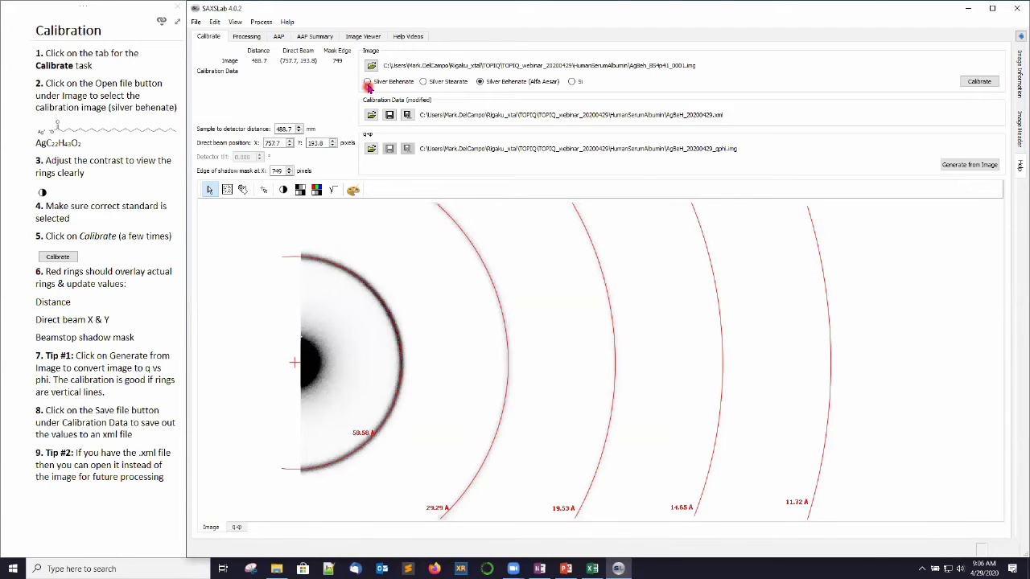
{"action": "left_click", "coordinate": [367, 82]}
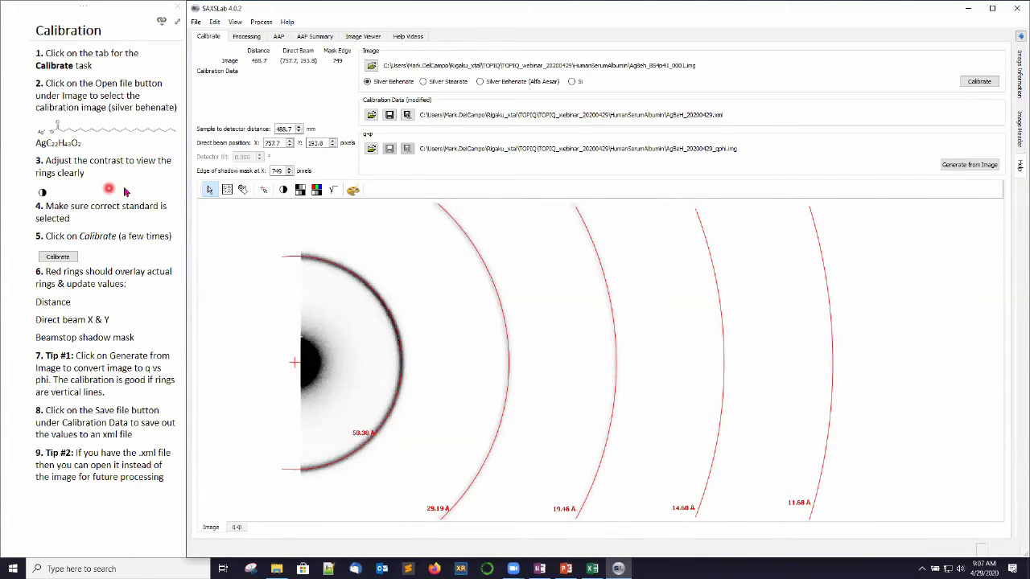
Step: Lower the image contrast High to about 48 so the rings stand out
{"action": "left_click", "coordinate": [283, 191]}
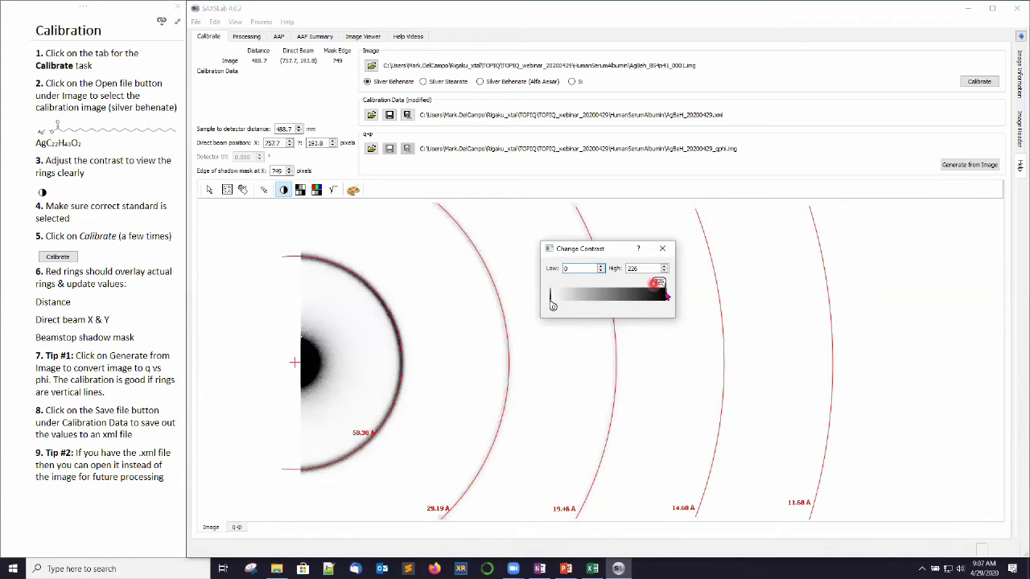
{"action": "left_click_drag", "start_coordinate": [644, 295], "coordinate": [567, 295]}
{"action": "left_click", "coordinate": [662, 248]}
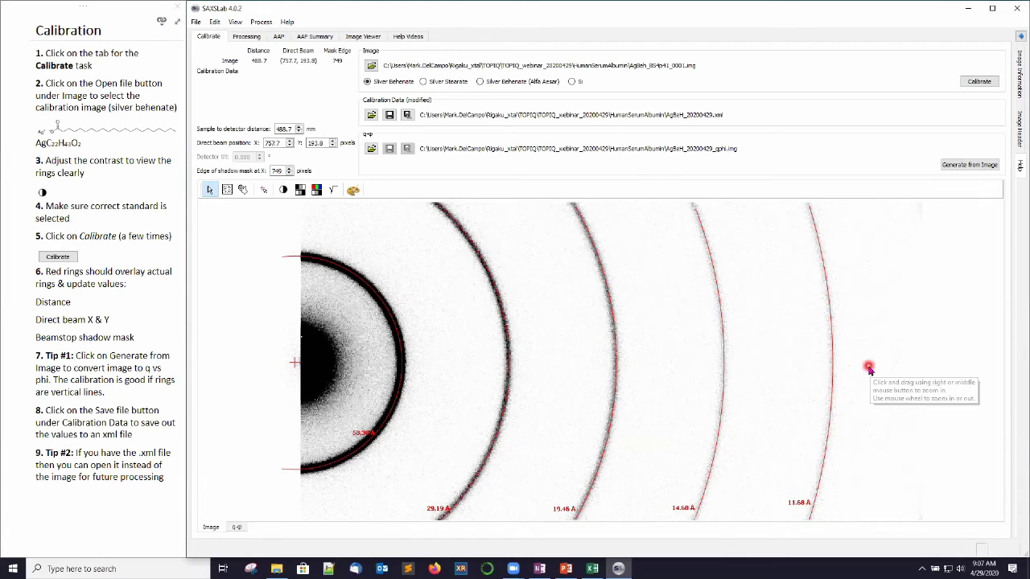
Step: Rerun Calibrate until distance is 488.6 mm, beam 757.9/193.7, mask edge 750
{"action": "left_click", "coordinate": [970, 84]}
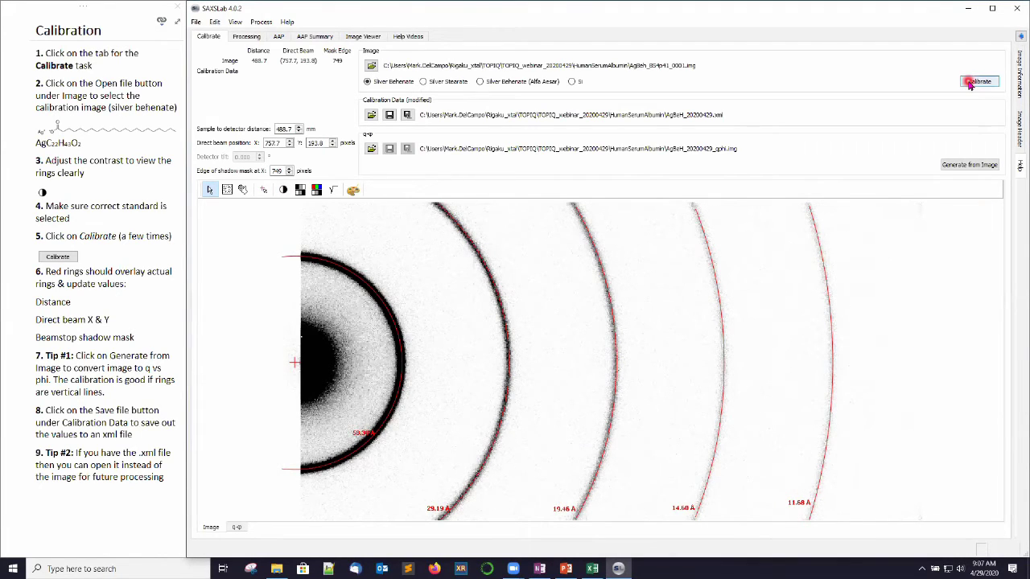
{"action": "left_click", "coordinate": [969, 84]}
{"action": "left_click", "coordinate": [970, 83]}
{"action": "left_click", "coordinate": [384, 297]}
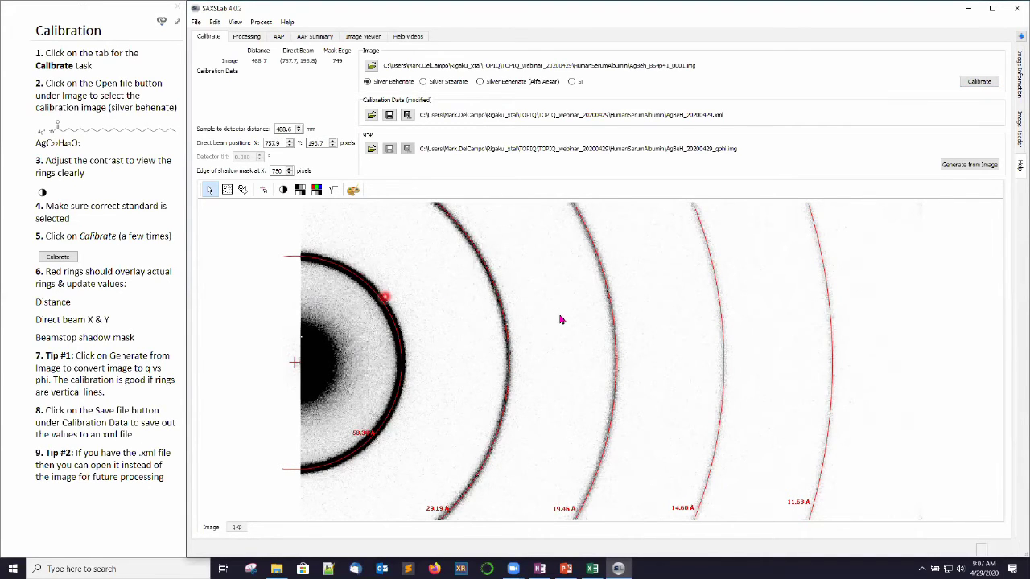
{"action": "left_click", "coordinate": [826, 306]}
{"action": "left_click", "coordinate": [898, 99]}
{"action": "left_click", "coordinate": [979, 82]}
Step: Save the calibration as AgBeH_20200429.xml and generate a higher-contrast q–phi image
{"action": "left_click", "coordinate": [390, 115]}
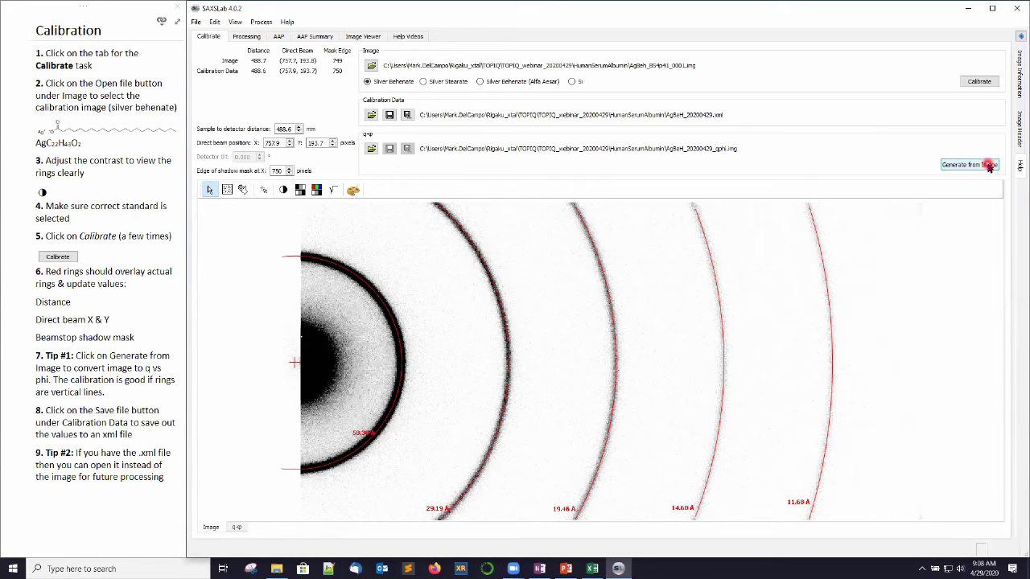
{"action": "left_click", "coordinate": [989, 166]}
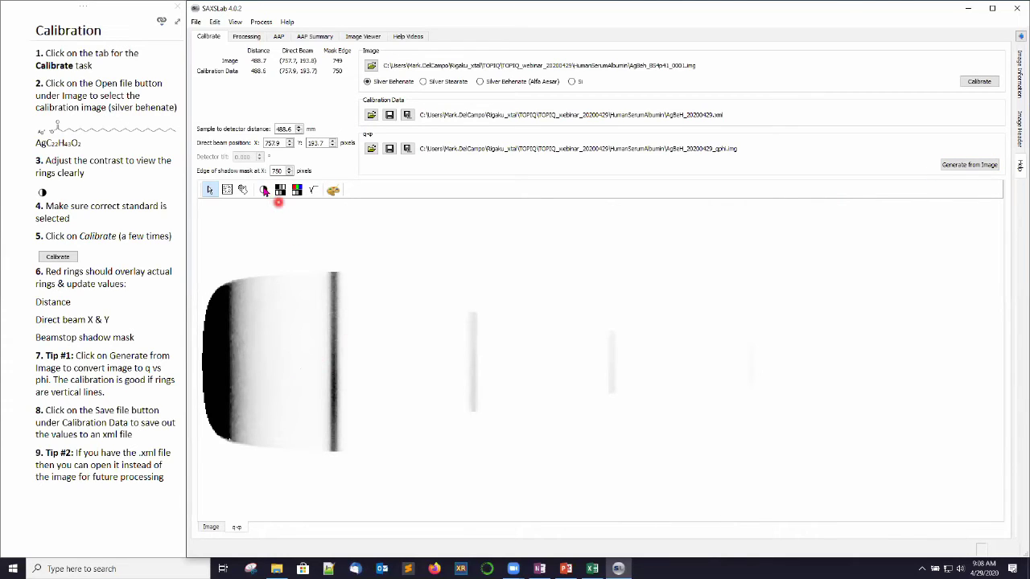
{"action": "left_click", "coordinate": [263, 190]}
{"action": "left_click_drag", "start_coordinate": [665, 295], "coordinate": [576, 296]}
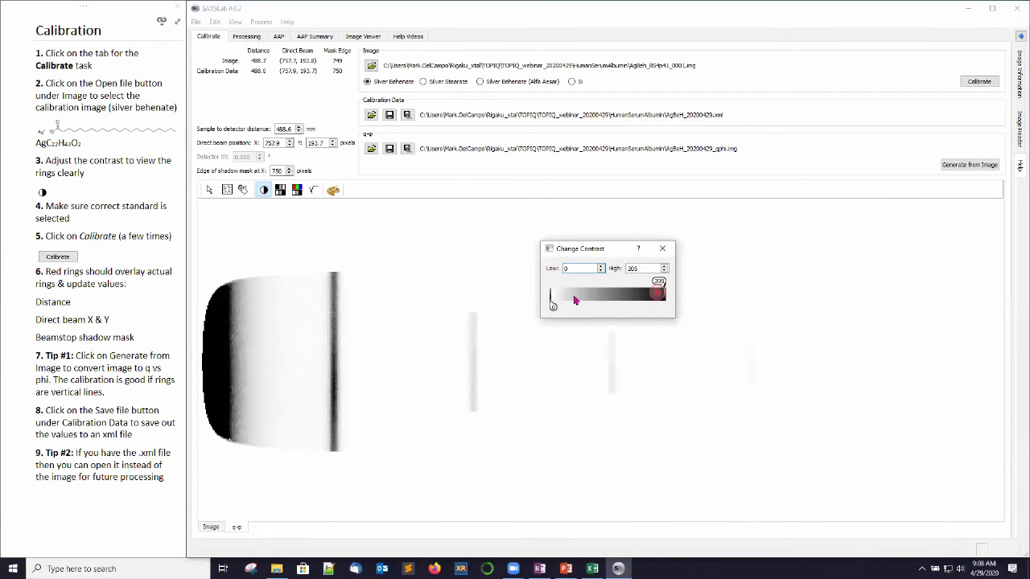
{"action": "left_click", "coordinate": [673, 254]}
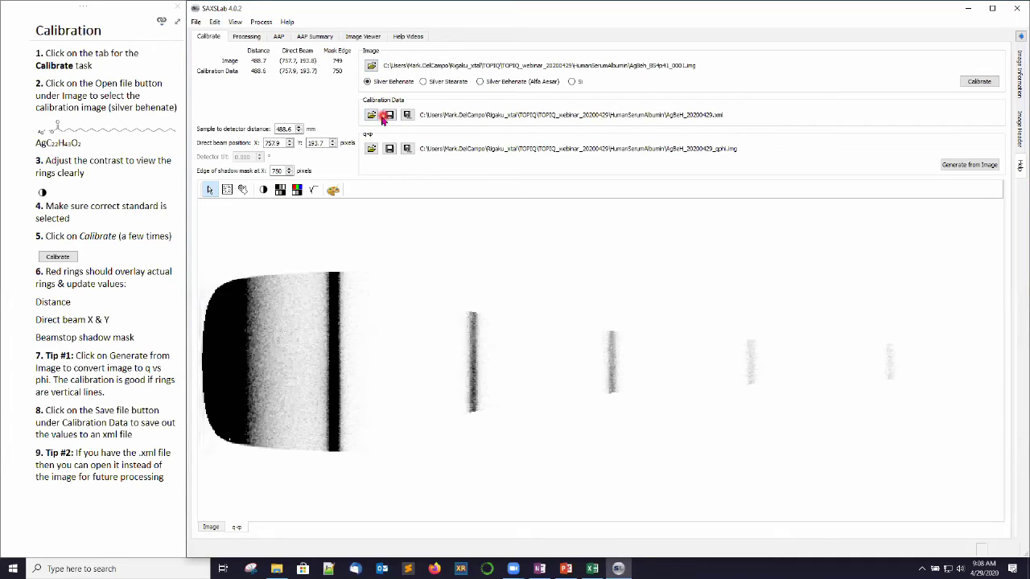
Step: Turn the notes to the Inspecting buffer images page
{"action": "left_click", "coordinate": [716, 121]}
{"action": "left_click", "coordinate": [115, 33]}
{"action": "key", "text": "ctrl+Page_Down"}
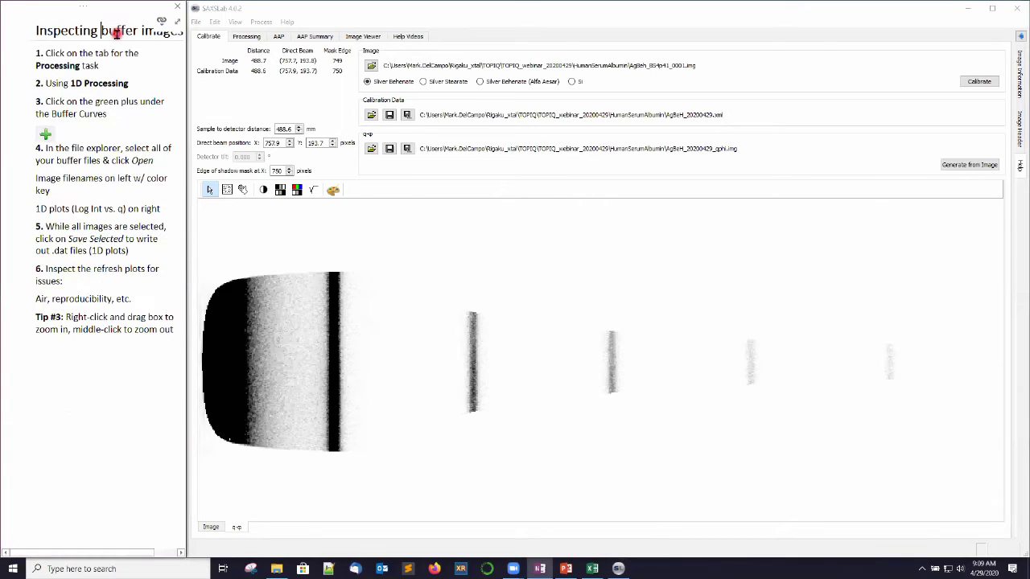
Step: Switch to 1D Processing and begin adding buffer curves from HSA image files
{"action": "left_click", "coordinate": [261, 37]}
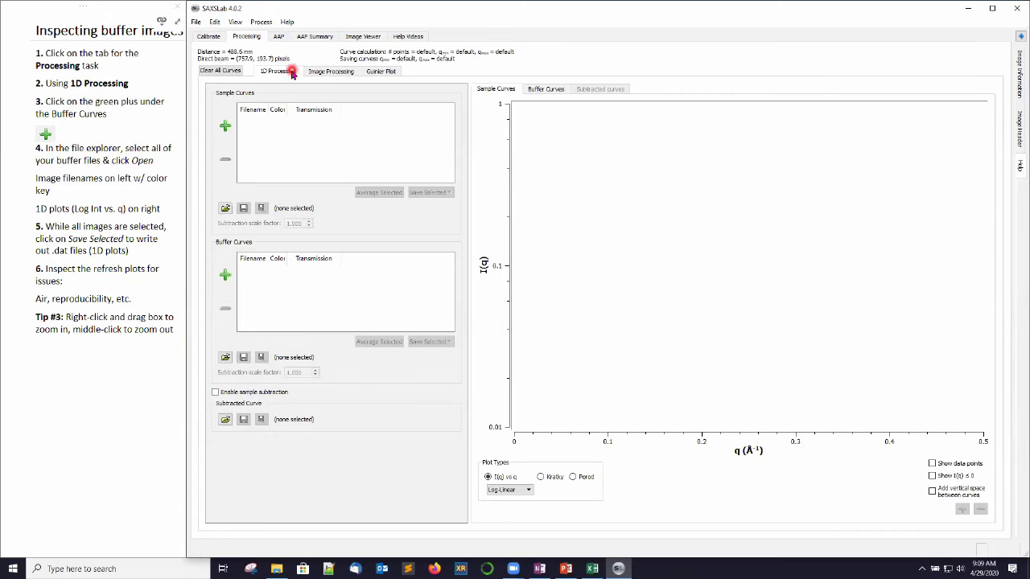
{"action": "left_click", "coordinate": [226, 277]}
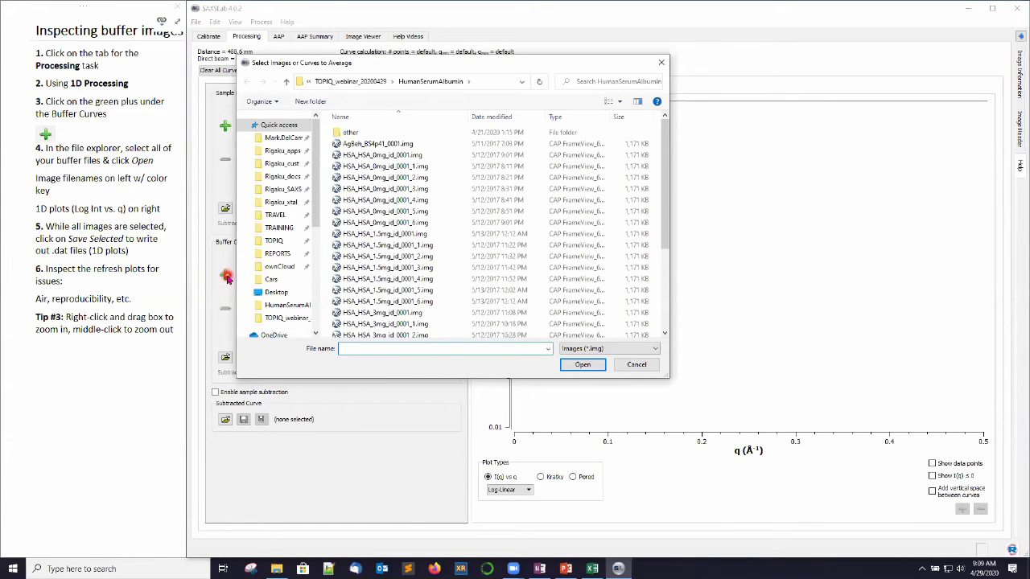
Step: Select buffer images HSA_HSA_0mg_id_0001.img through HSA_HSA_0mg_id_0001_6.img
{"action": "left_click", "coordinate": [378, 200]}
{"action": "left_click", "coordinate": [376, 167]}
{"action": "left_click", "coordinate": [384, 157]}
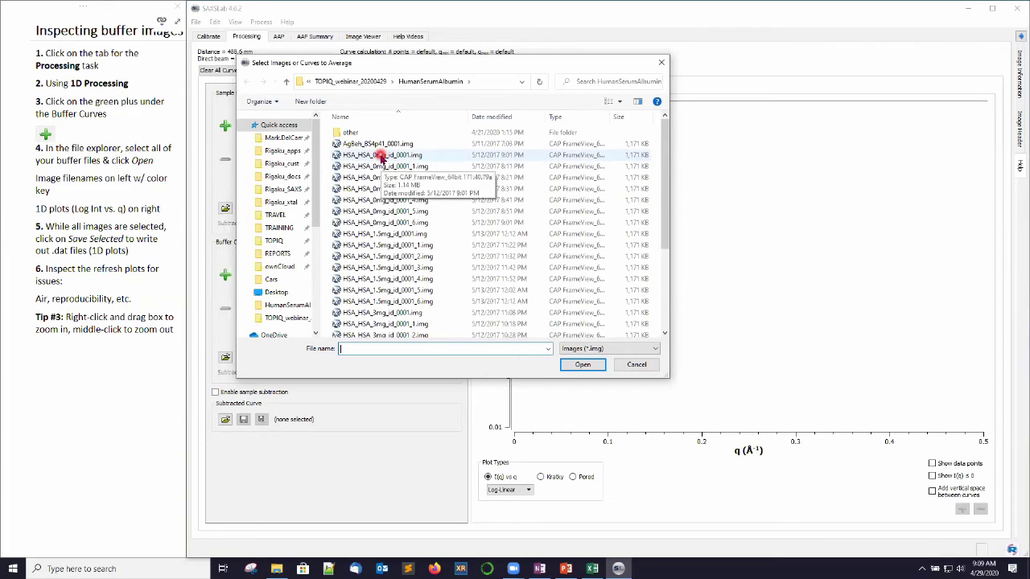
{"action": "left_click", "coordinate": [382, 156]}
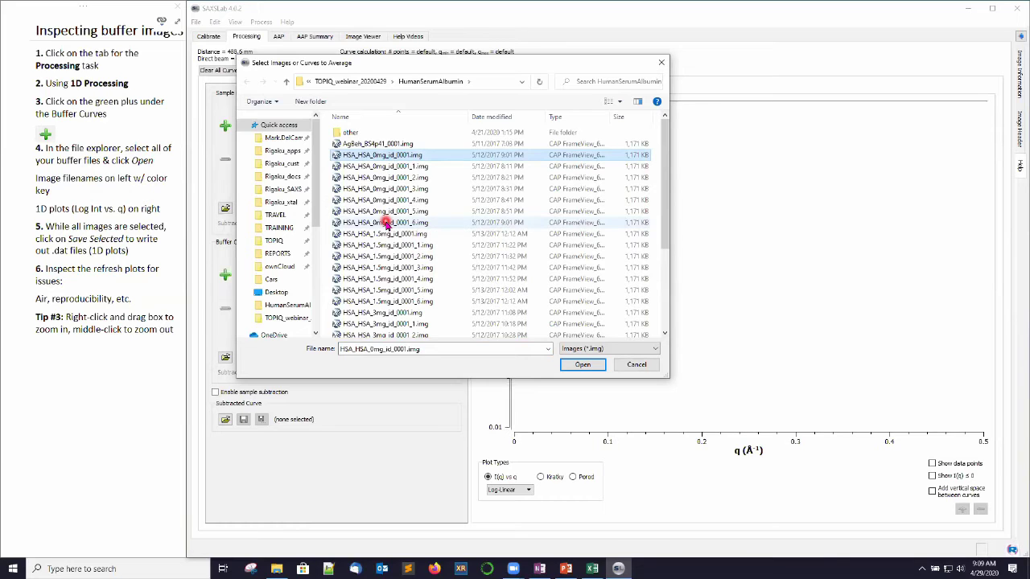
{"action": "left_click", "coordinate": [387, 223], "text": "shift"}
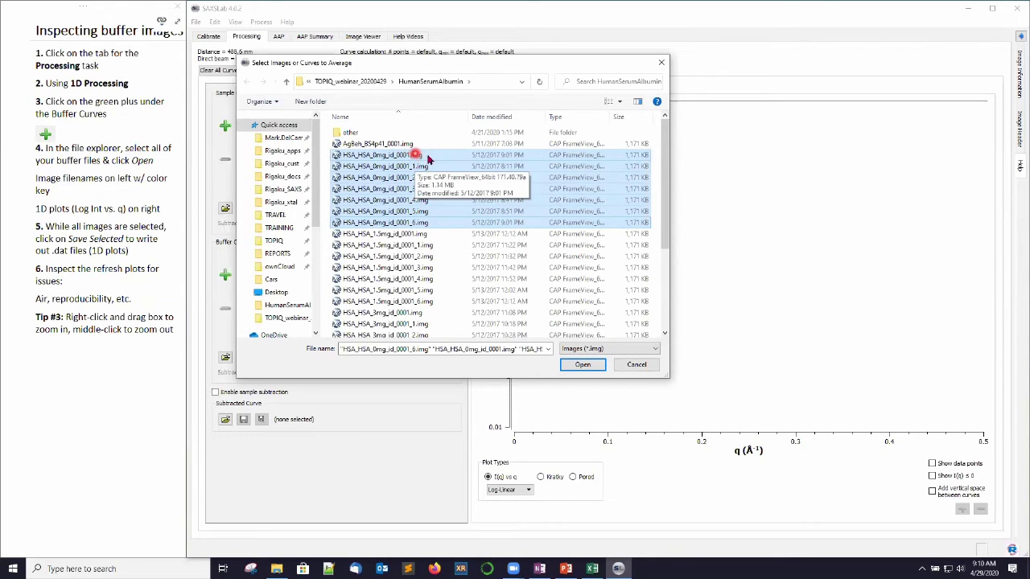
Step: Load the seven selected 0 mg images as buffer curves at transmission 0.2348
{"action": "left_click", "coordinate": [584, 365]}
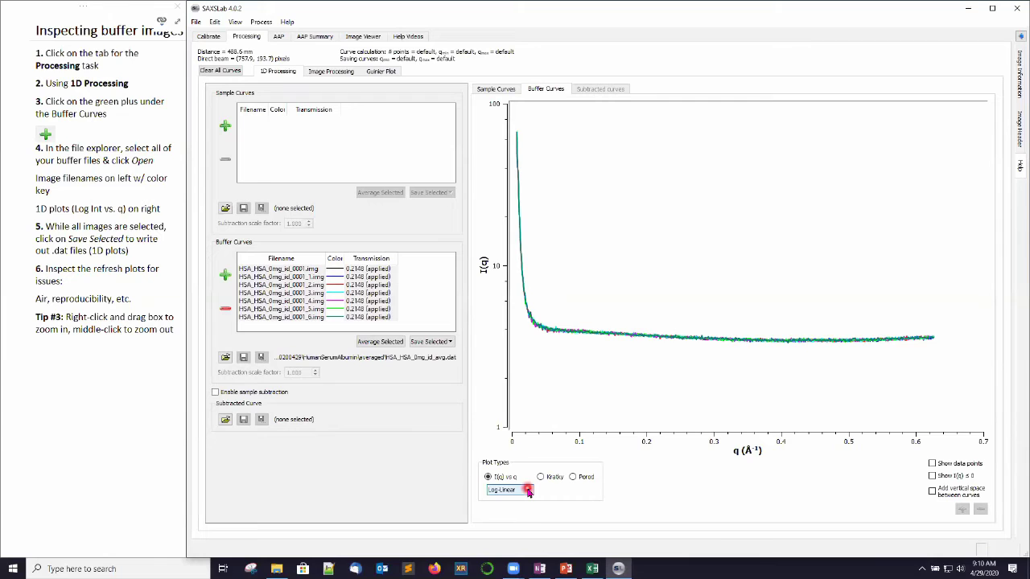
{"action": "left_click", "coordinate": [529, 491]}
Step: Change the buffer-curve plot scaling from Log-Log to Log-Linear
{"action": "left_click", "coordinate": [518, 520]}
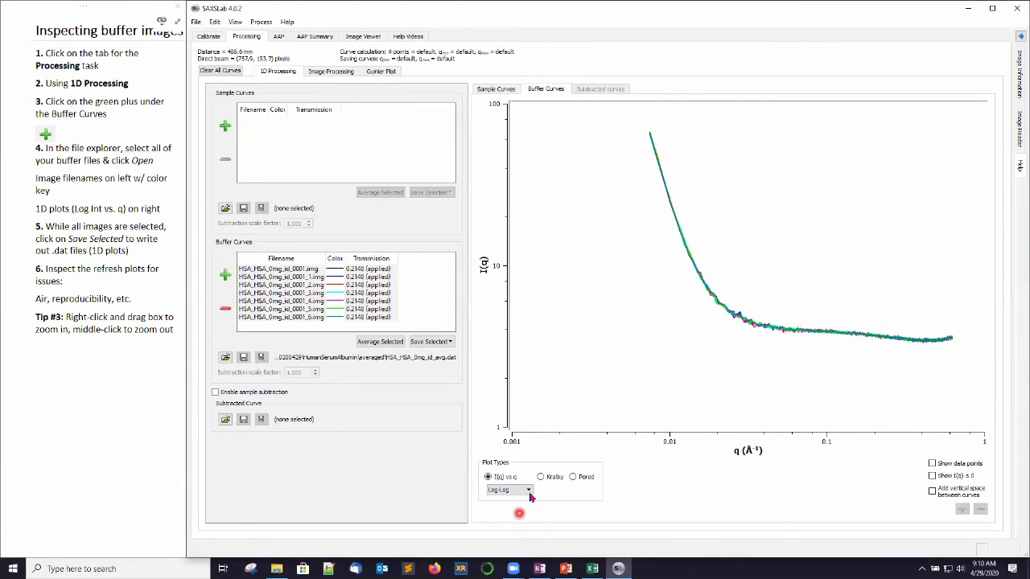
{"action": "left_click", "coordinate": [529, 491]}
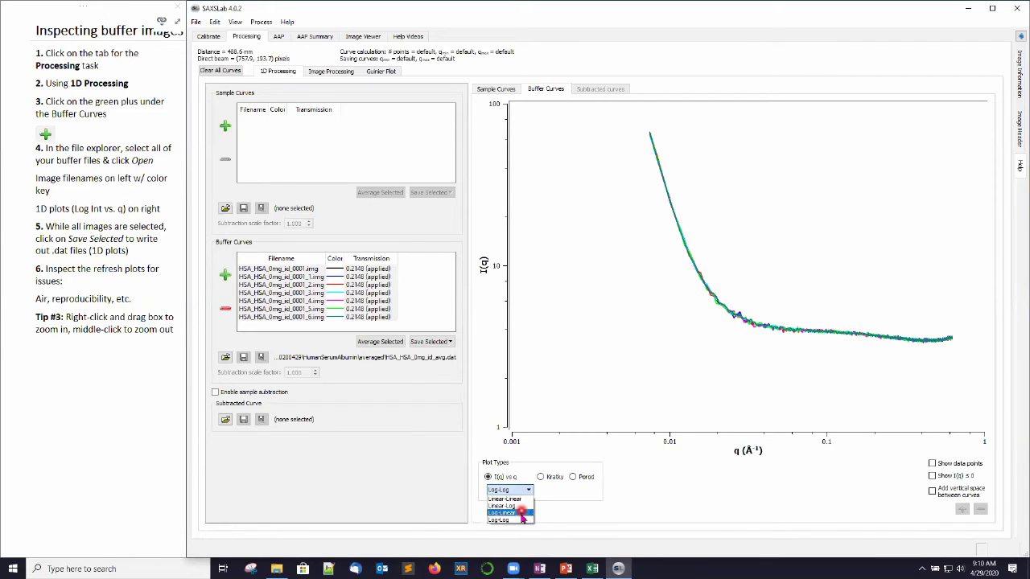
{"action": "left_click", "coordinate": [502, 512]}
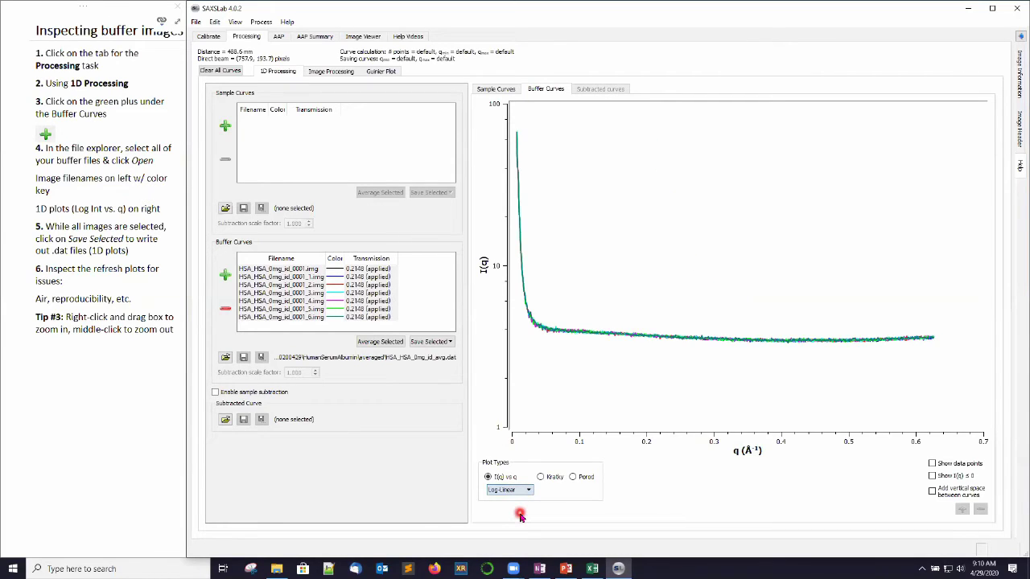
Step: Save the selected buffer curves as .dat files
{"action": "left_click", "coordinate": [436, 342]}
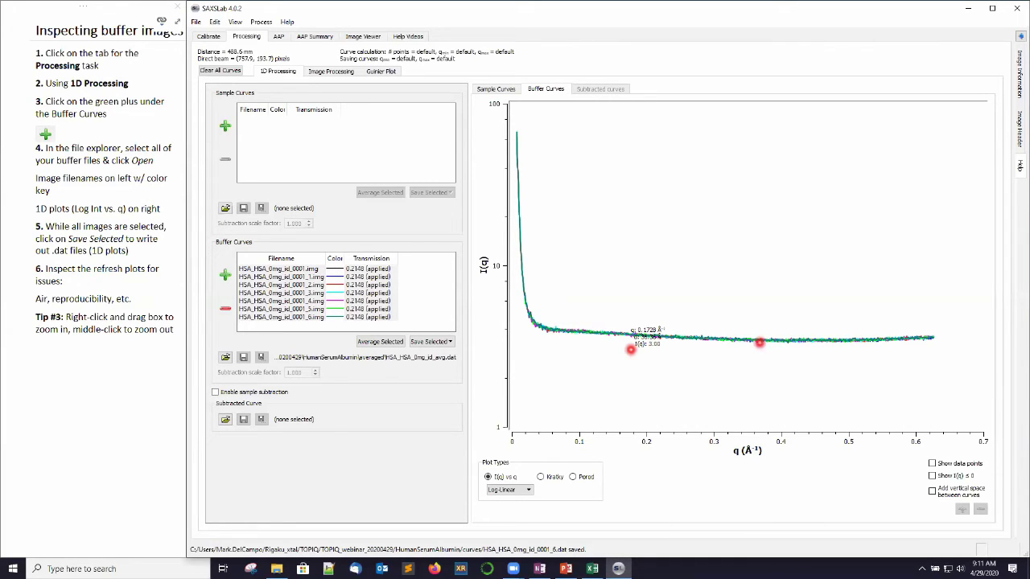
{"action": "mouse_move", "coordinate": [762, 346]}
{"action": "left_mouse_down"}
{"action": "mouse_move", "coordinate": [558, 377]}
{"action": "mouse_move", "coordinate": [526, 337]}
{"action": "mouse_move", "coordinate": [522, 300]}
{"action": "left_mouse_up"}
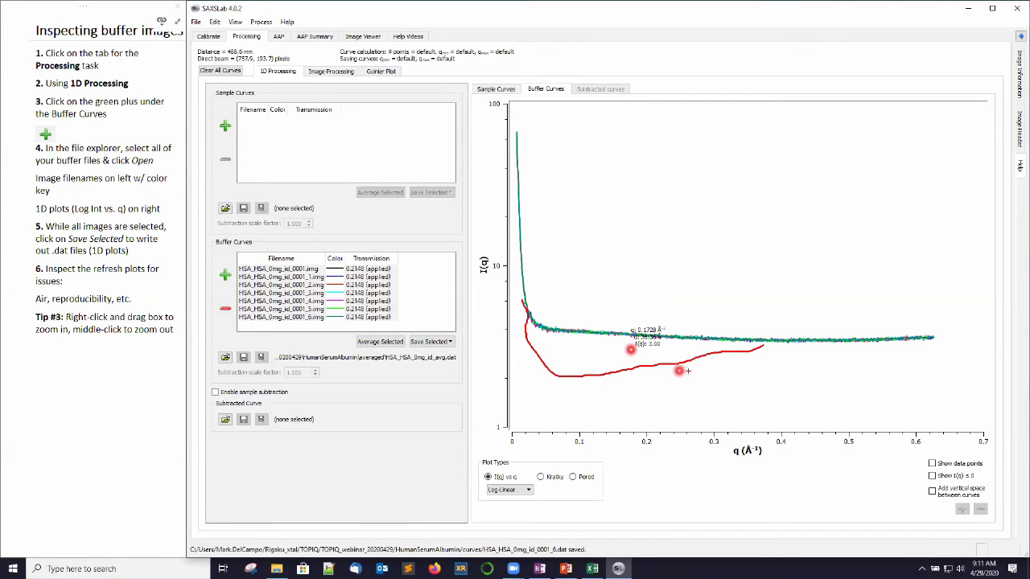
{"action": "mouse_move", "coordinate": [809, 345]}
{"action": "left_mouse_down"}
{"action": "mouse_move", "coordinate": [664, 392]}
{"action": "mouse_move", "coordinate": [592, 400]}
{"action": "mouse_move", "coordinate": [550, 392]}
{"action": "mouse_move", "coordinate": [526, 316]}
{"action": "mouse_move", "coordinate": [534, 351]}
{"action": "left_mouse_up"}
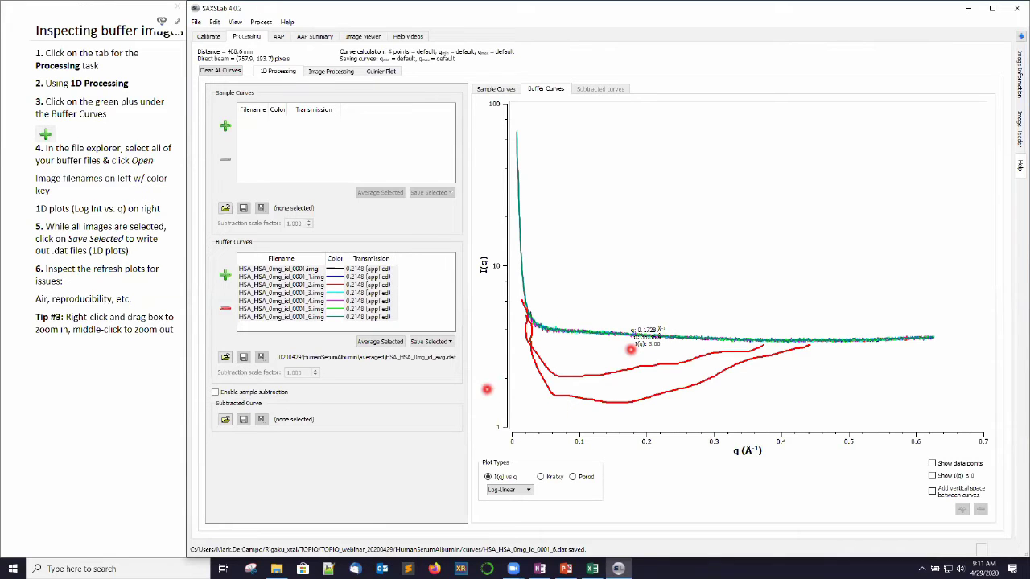
{"action": "key", "text": "Escape"}
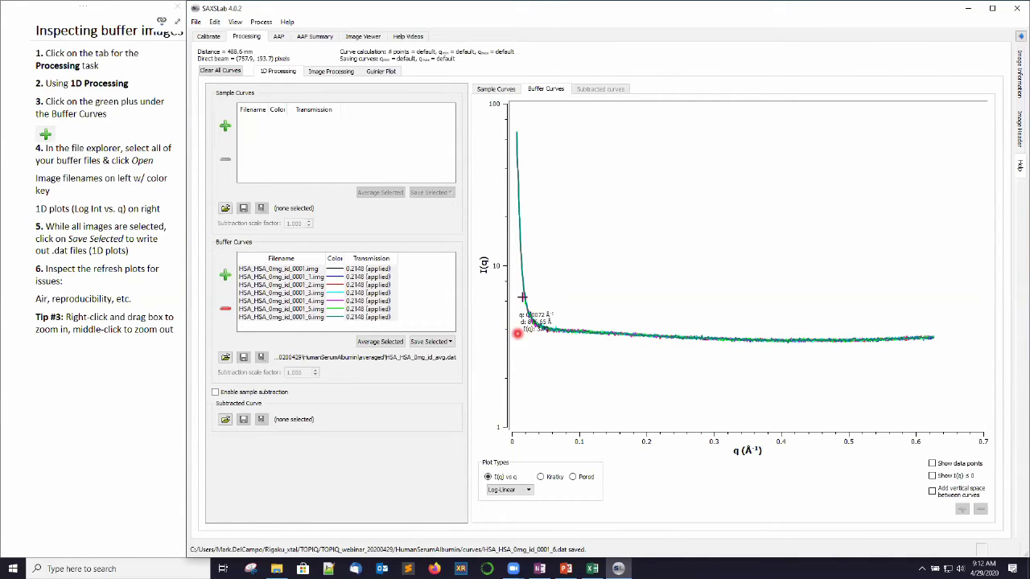
Step: Zoom into the buffer curves' low-q bend, restore the full q range, and advance the notes to 'Inspecting sample images'
{"action": "left_click_drag", "start_coordinate": [511, 238], "coordinate": [637, 370]}
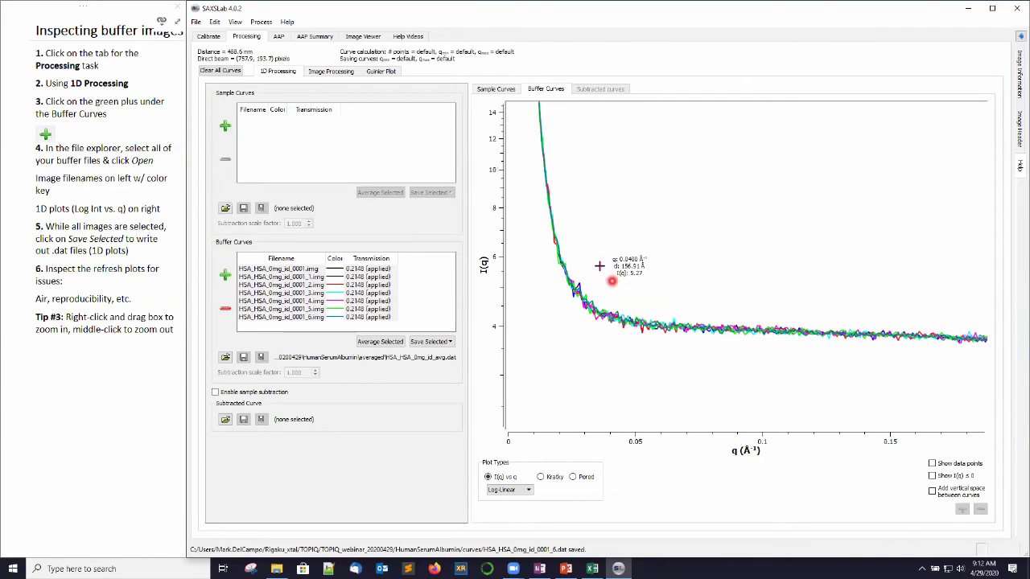
{"action": "left_click_drag", "start_coordinate": [529, 218], "coordinate": [686, 362]}
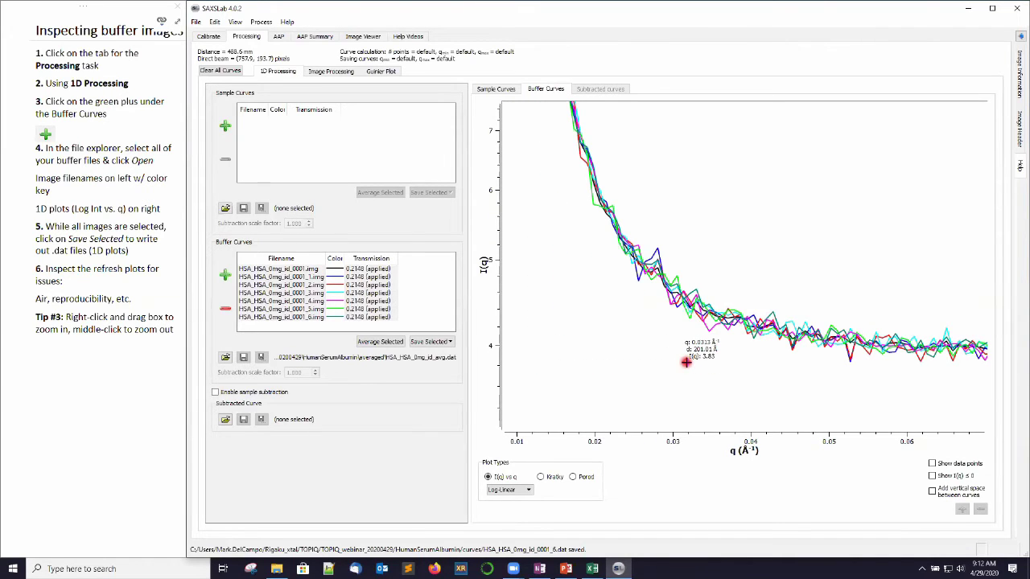
{"action": "middle_click", "coordinate": [626, 280]}
{"action": "middle_click", "coordinate": [625, 281]}
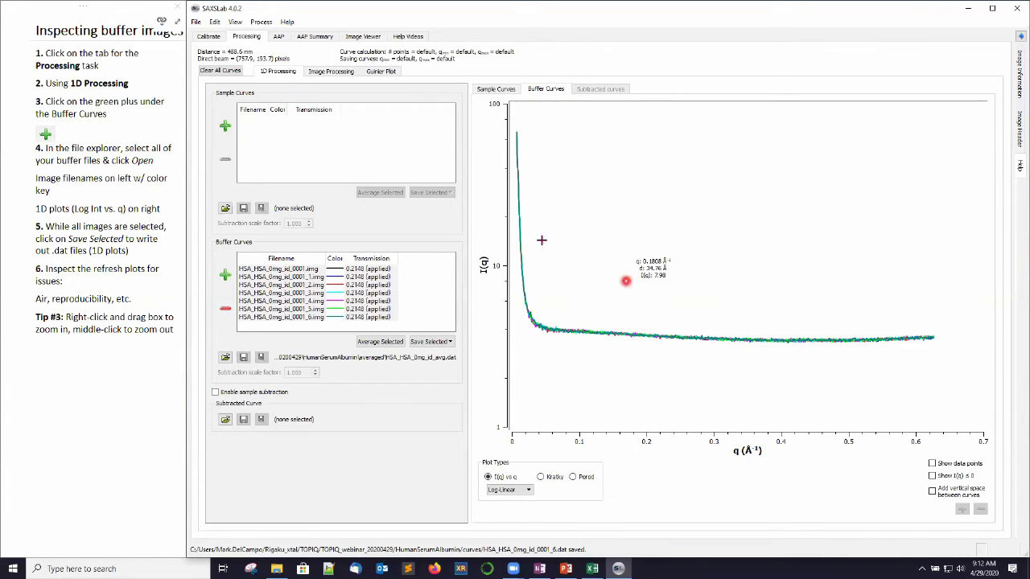
{"action": "left_click", "coordinate": [137, 30]}
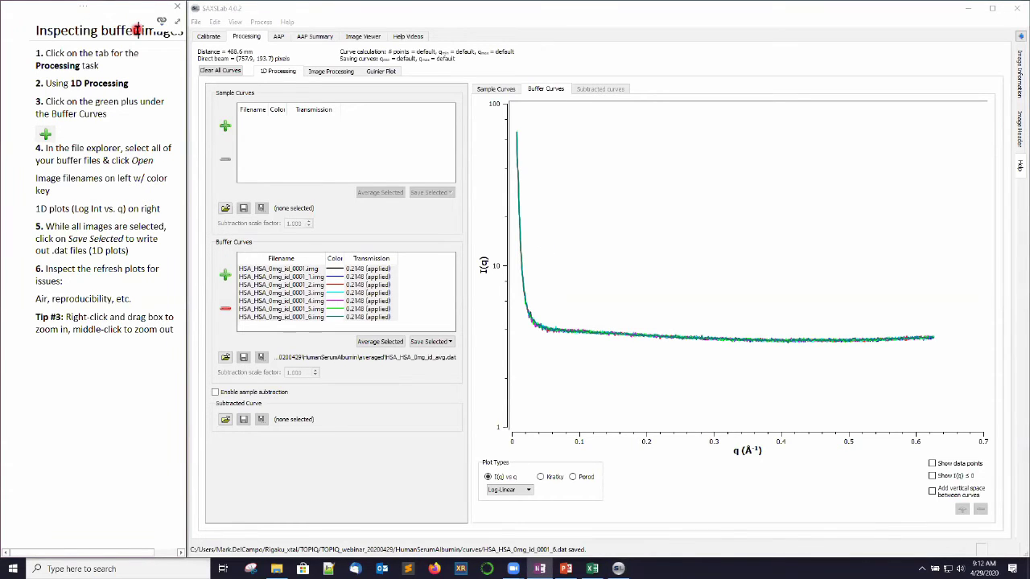
{"action": "left_click", "coordinate": [138, 30]}
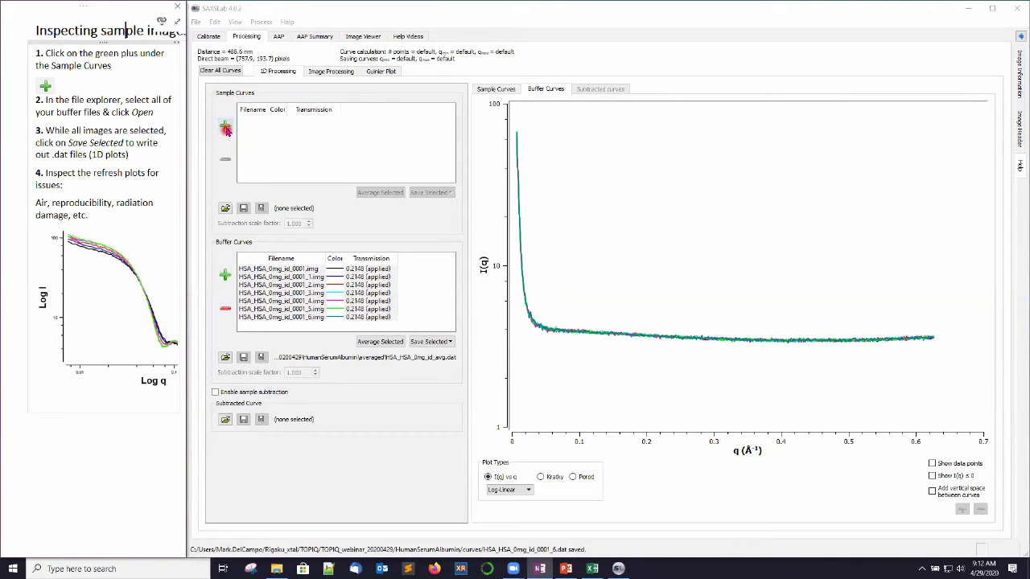
Step: Load the seven HSA 5 mg images, HSA_HSA_5mg_id_0001.img through _6.img, as sample curves
{"action": "left_click", "coordinate": [226, 129]}
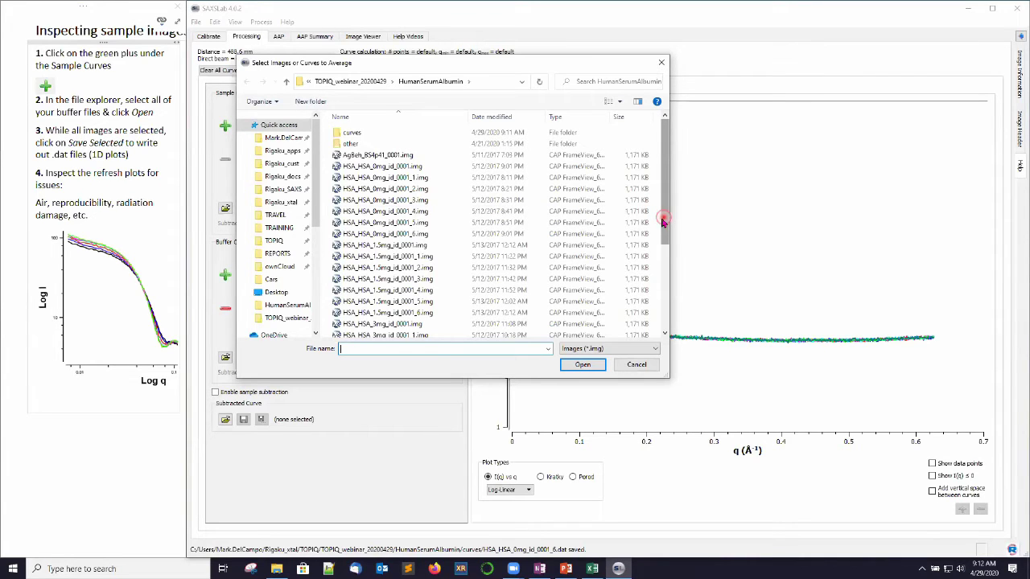
{"action": "left_click_drag", "start_coordinate": [663, 219], "coordinate": [653, 327]}
{"action": "left_click", "coordinate": [393, 266]}
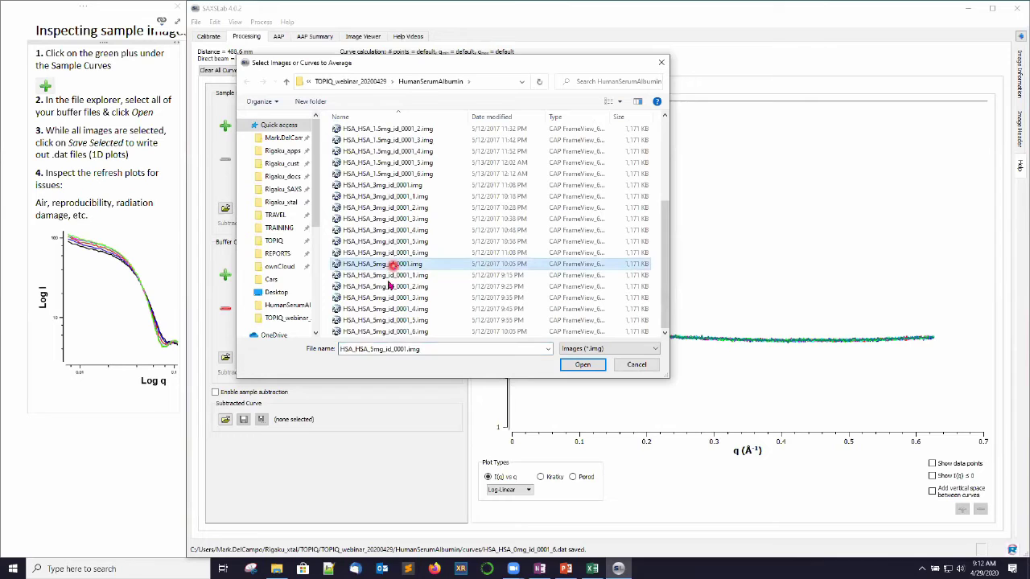
{"action": "left_click", "coordinate": [390, 332], "text": "shift"}
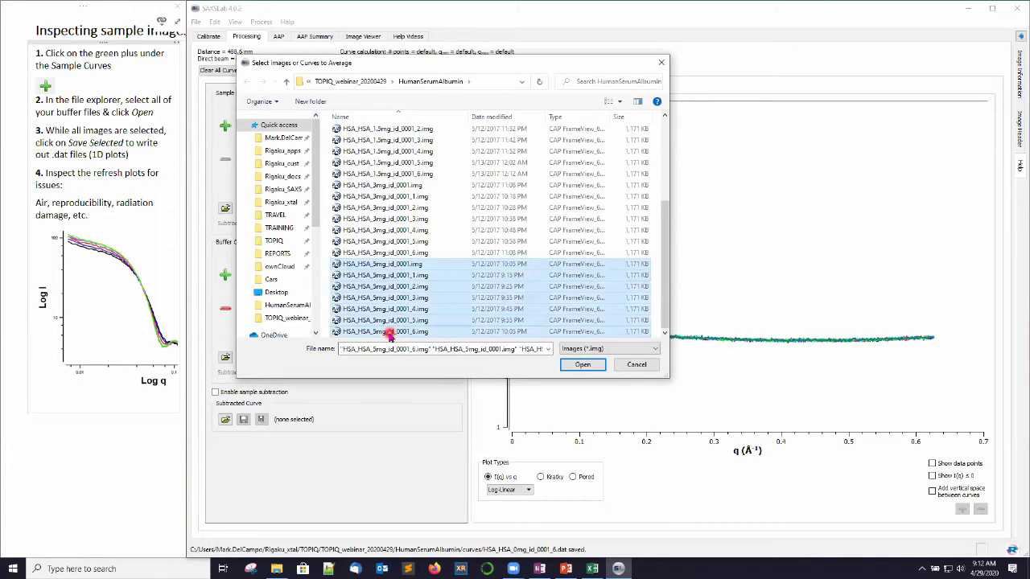
{"action": "left_click", "coordinate": [585, 366]}
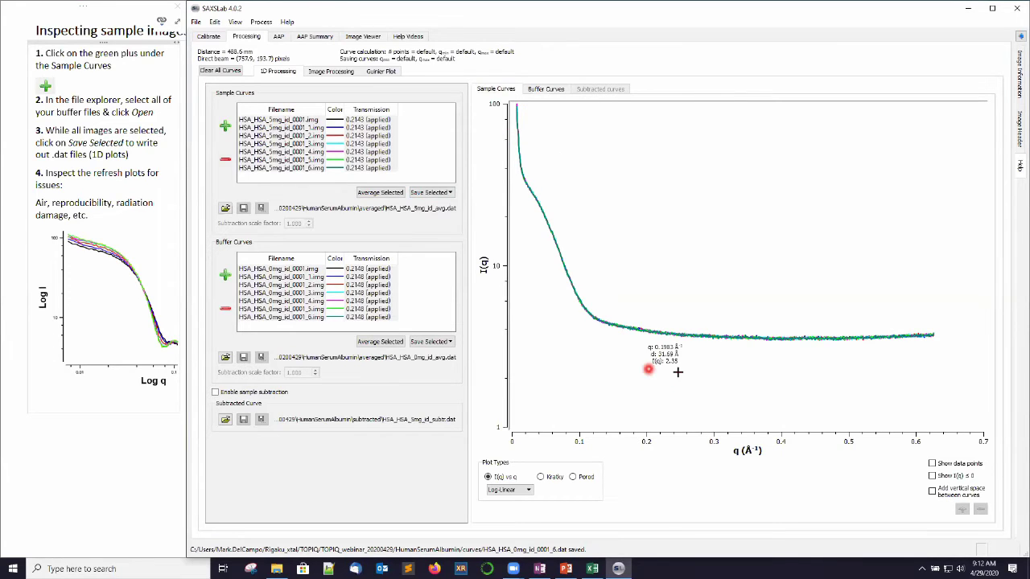
Step: Zoom into the steep fall of the 5 mg sample curves, then back out to full range
{"action": "left_click_drag", "start_coordinate": [515, 128], "coordinate": [638, 304]}
{"action": "right_click", "coordinate": [640, 303]}
{"action": "left_click_drag", "start_coordinate": [554, 271], "coordinate": [650, 346]}
{"action": "right_click", "coordinate": [650, 346]}
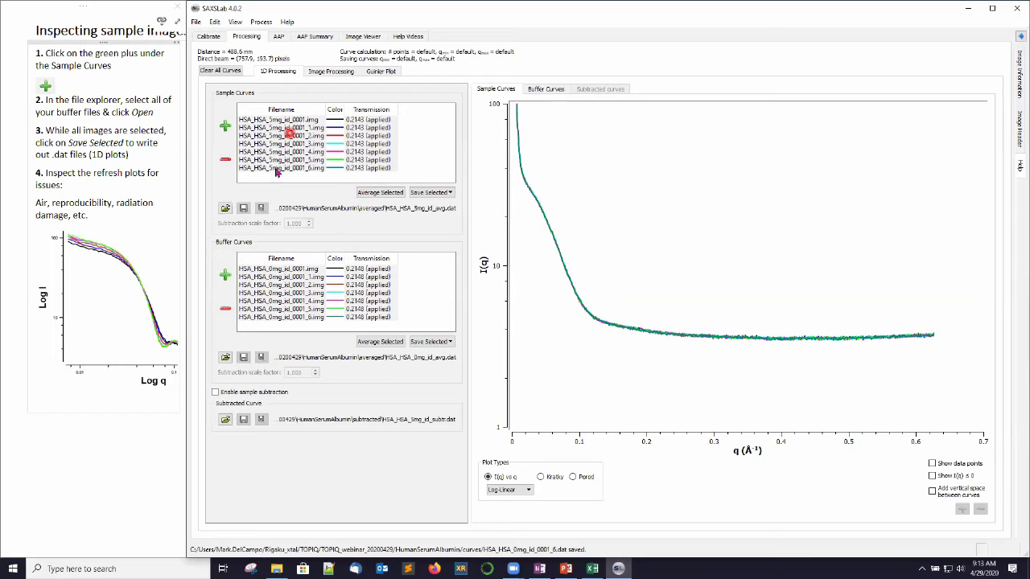
Step: Save the seven 5 mg sample curves as .dat files, ending with HSA_HSA_5mg_id_0001_6.dat
{"action": "left_click", "coordinate": [433, 194]}
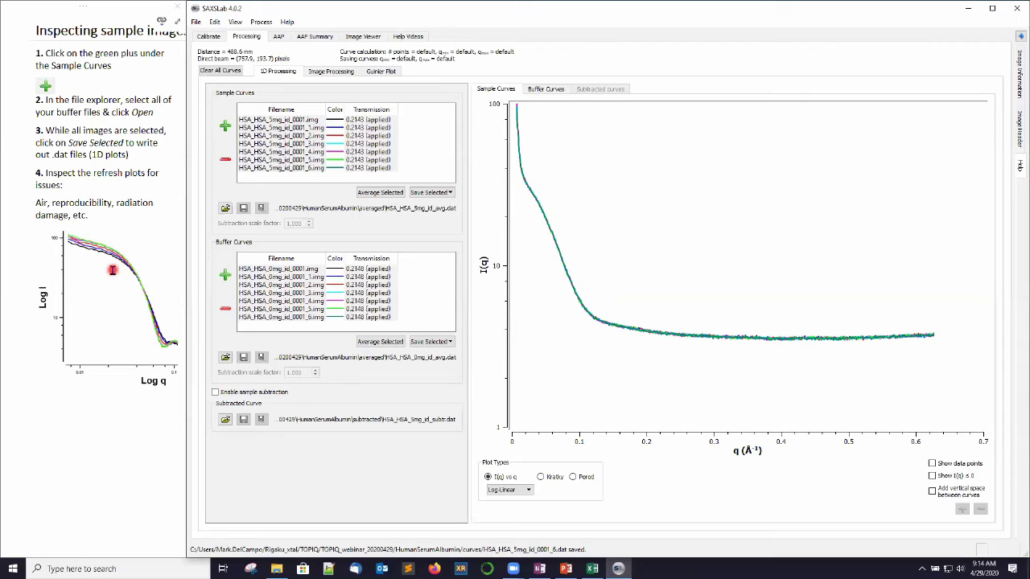
{"action": "left_click", "coordinate": [139, 27]}
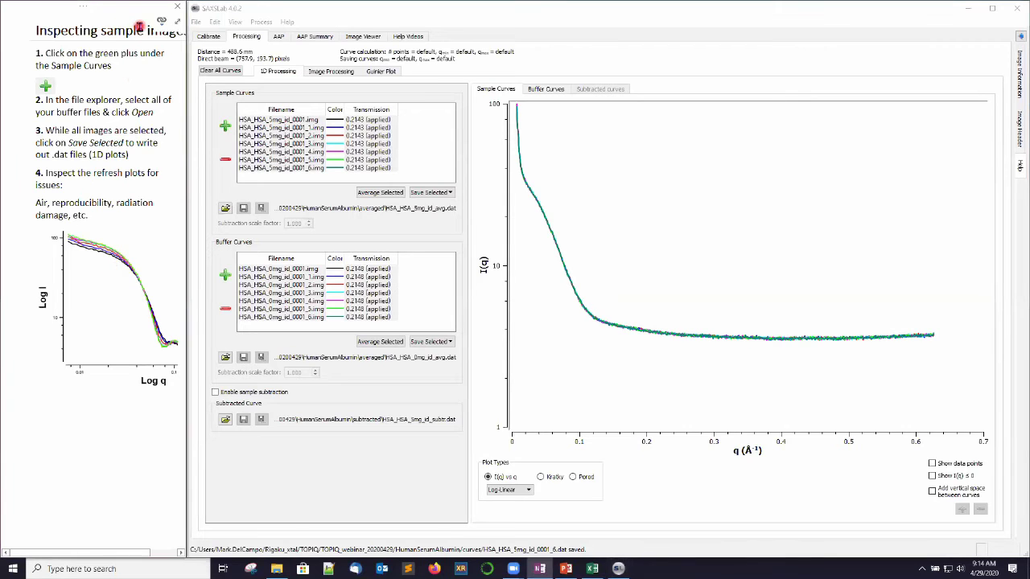
Step: Advance the notes to 'Averaging 1D data' and display only the _1 sample curve
{"action": "key", "text": "ctrl+Page_Down"}
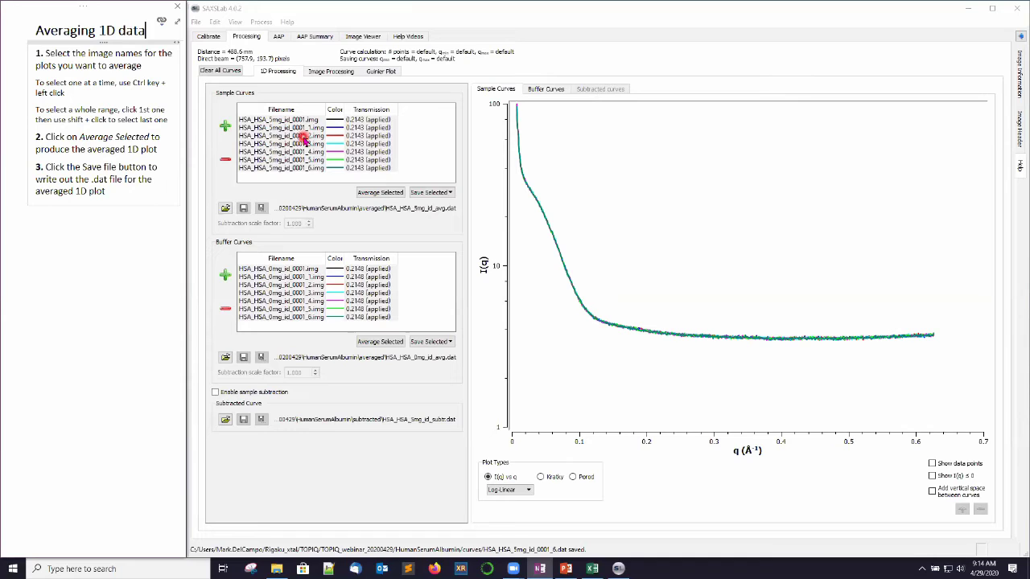
{"action": "left_click", "coordinate": [312, 129]}
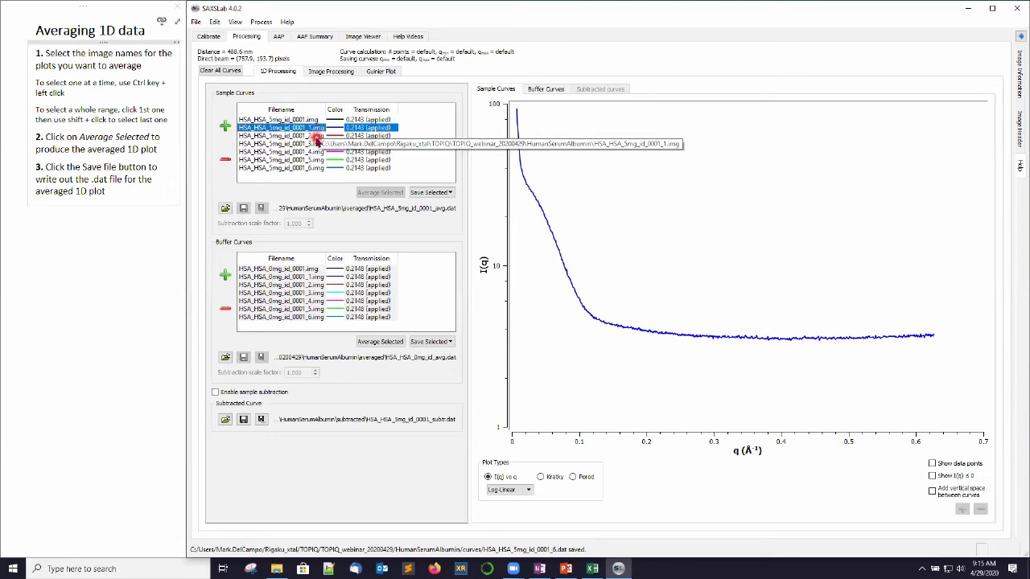
Step: Average sample curves _0001_1 through _0001_6 into a new Average curve
{"action": "left_click", "coordinate": [318, 144], "text": "shift"}
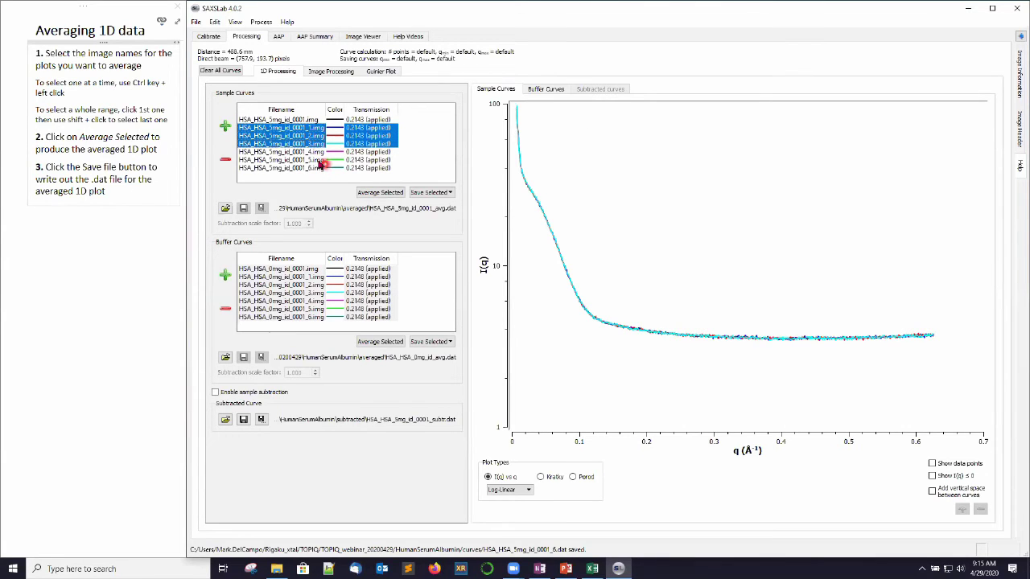
{"action": "left_click", "coordinate": [318, 161], "text": "ctrl"}
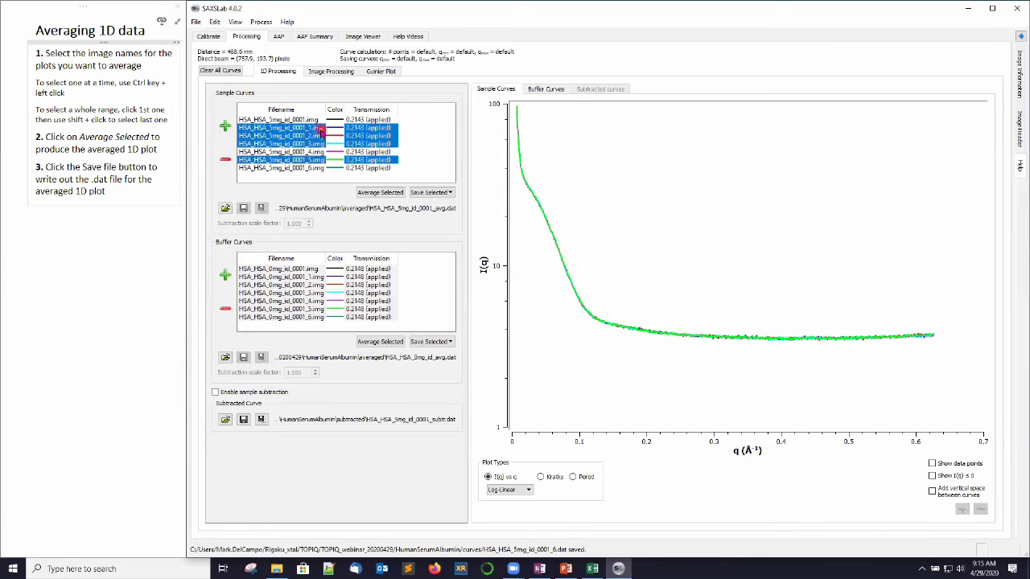
{"action": "left_click", "coordinate": [320, 129]}
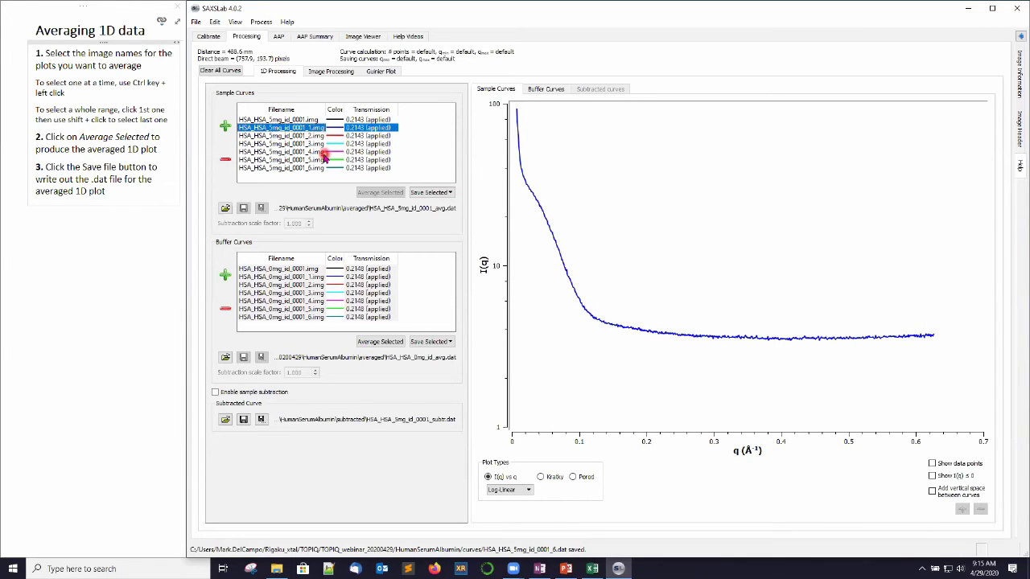
{"action": "left_click", "coordinate": [323, 153], "text": "shift"}
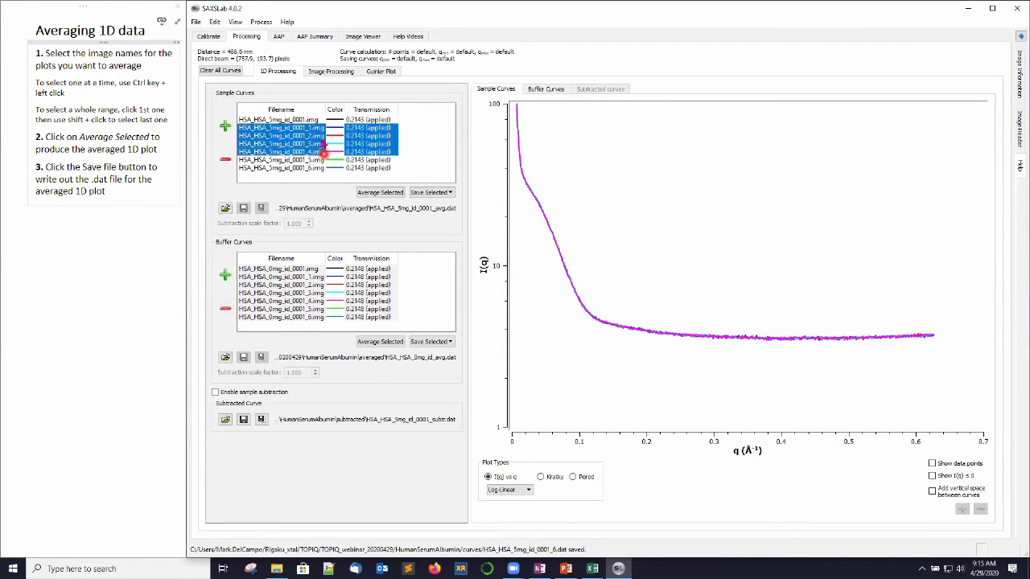
{"action": "left_click", "coordinate": [383, 195]}
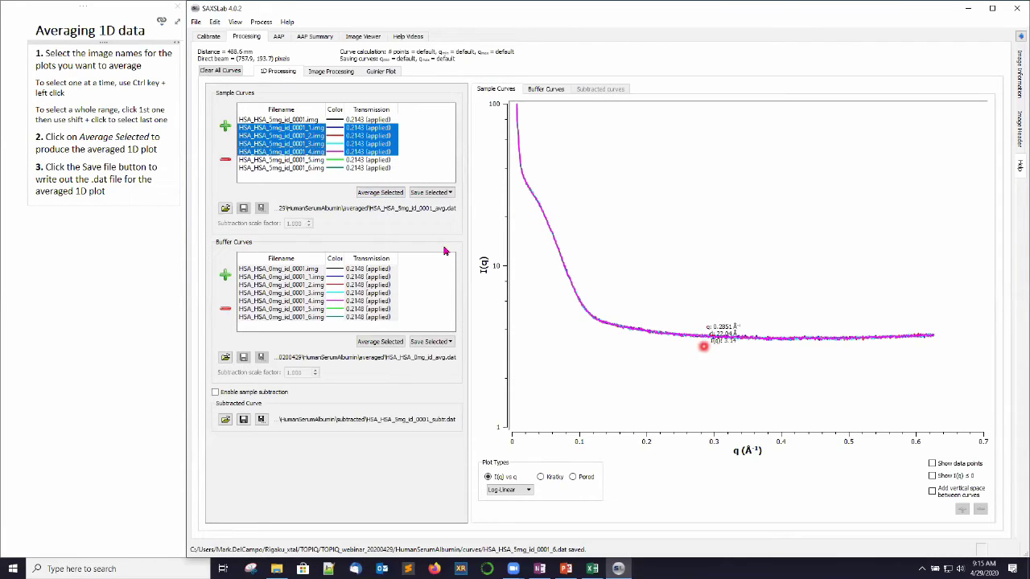
{"action": "left_click", "coordinate": [300, 128]}
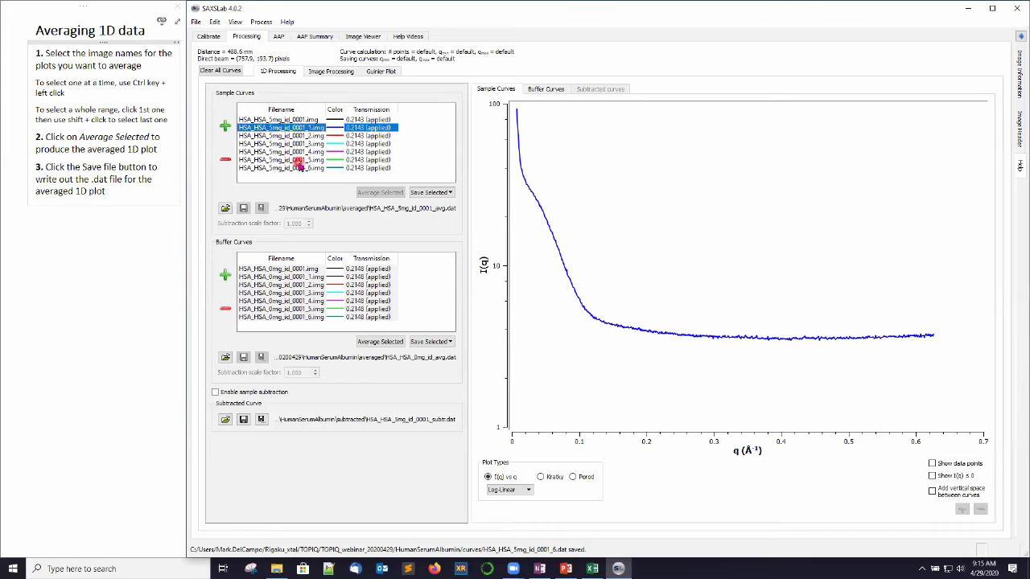
{"action": "left_click", "coordinate": [302, 168], "text": "shift"}
{"action": "left_click", "coordinate": [386, 194]}
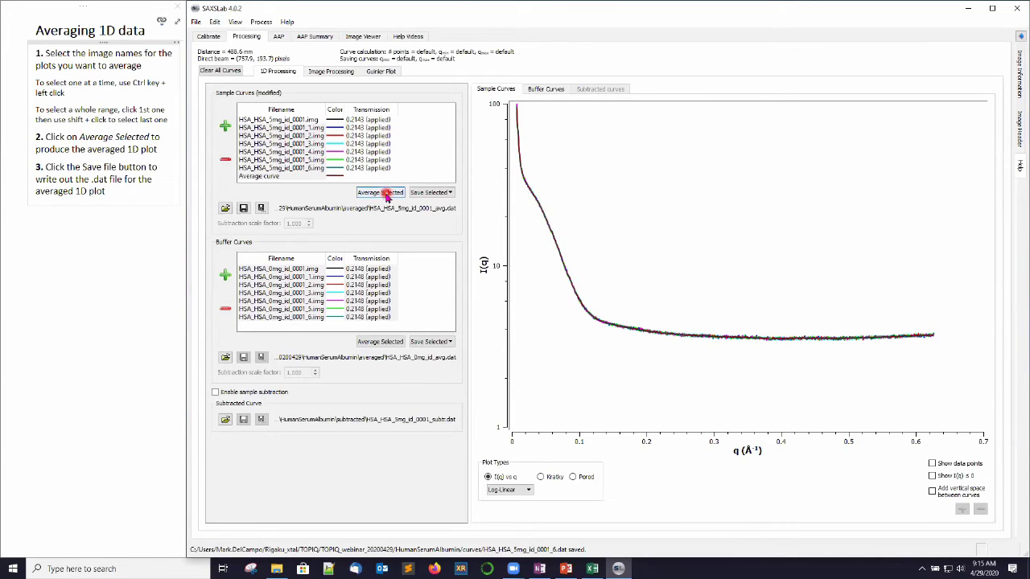
Step: Save the Average curve as HSA_HSA_5mg_id_0001_avg.dat in the averaged folder
{"action": "left_click", "coordinate": [274, 178]}
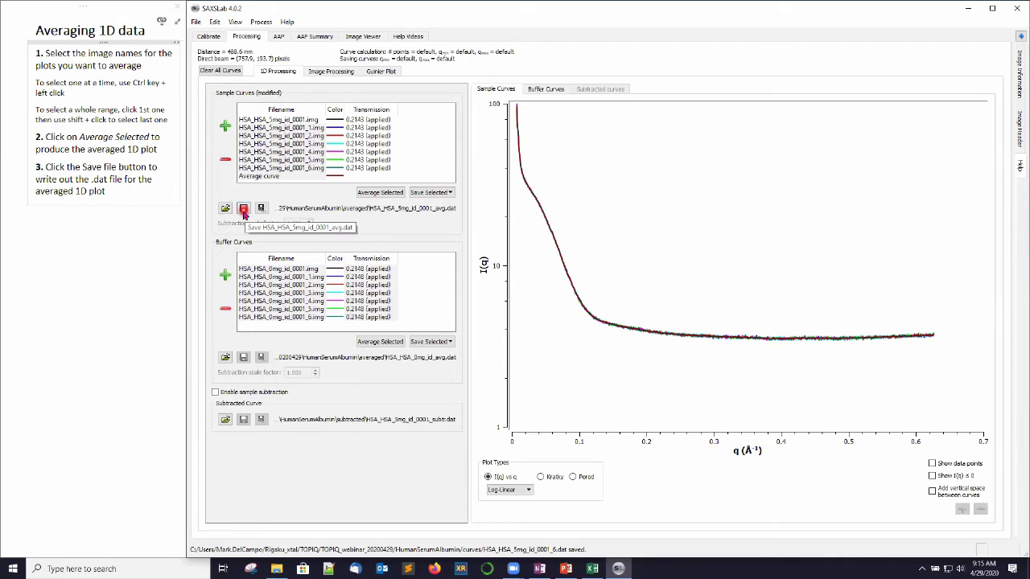
{"action": "left_click", "coordinate": [243, 209]}
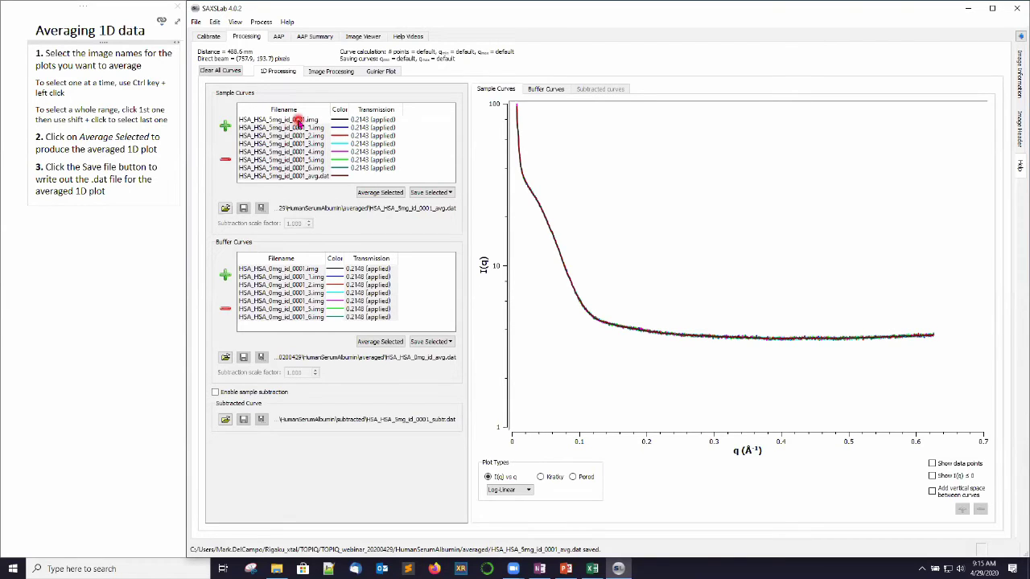
Step: Overlay the saved average on the first sample curve and zoom in to compare them
{"action": "left_click", "coordinate": [298, 121]}
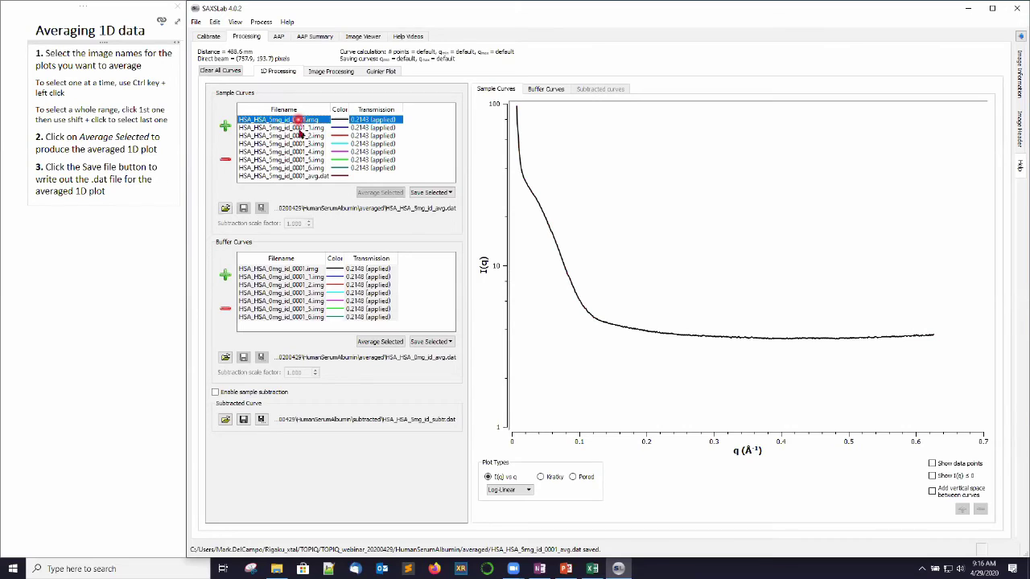
{"action": "left_click", "coordinate": [311, 177], "text": "ctrl"}
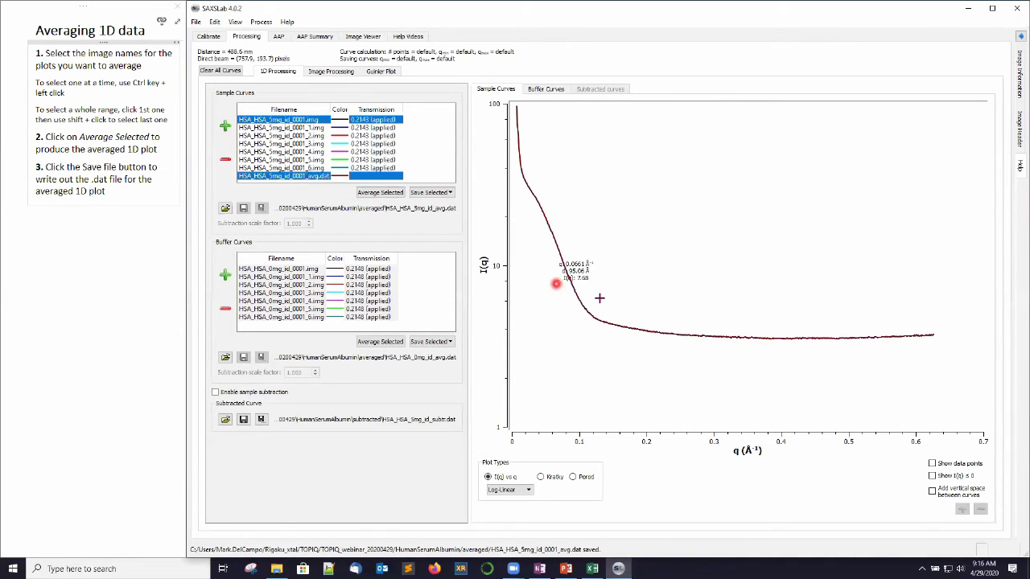
{"action": "left_click_drag", "start_coordinate": [515, 157], "coordinate": [687, 287]}
{"action": "right_click", "coordinate": [687, 287]}
{"action": "left_click_drag", "start_coordinate": [533, 142], "coordinate": [608, 324]}
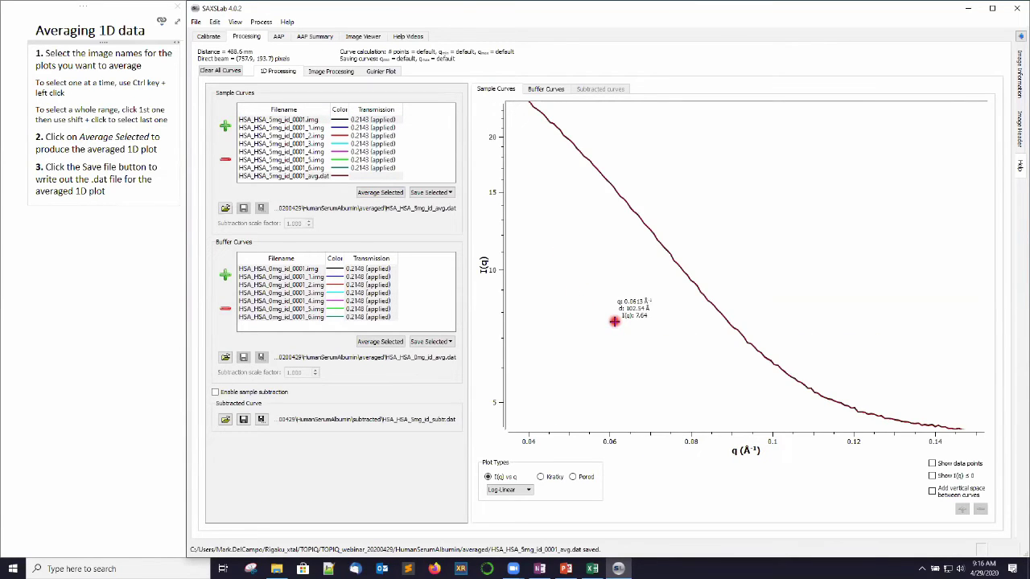
{"action": "right_click", "coordinate": [668, 314]}
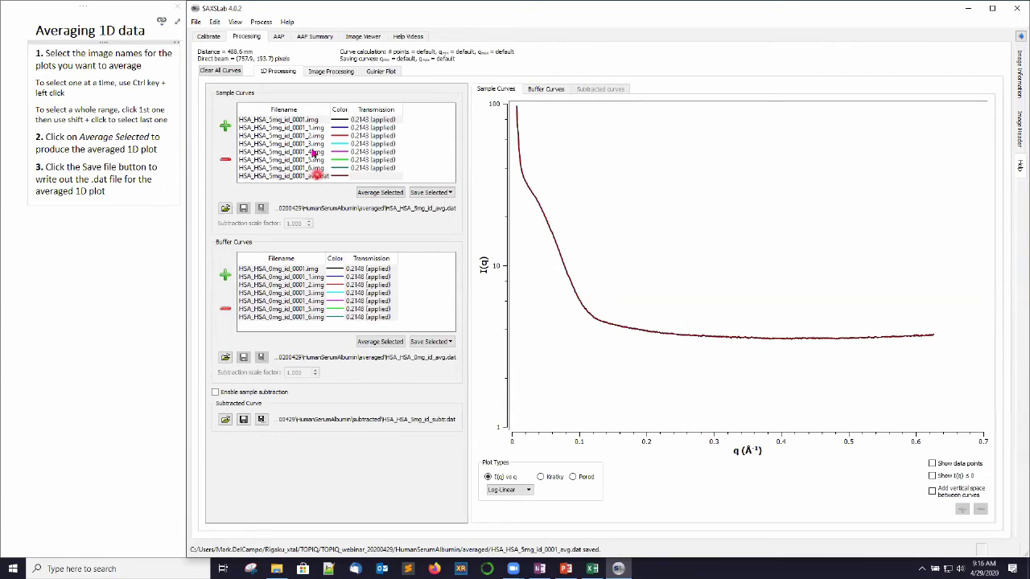
Step: Select HSA_HSA_5mg_id_0001_avg.dat as the sample curve used for subtraction
{"action": "left_click", "coordinate": [305, 128]}
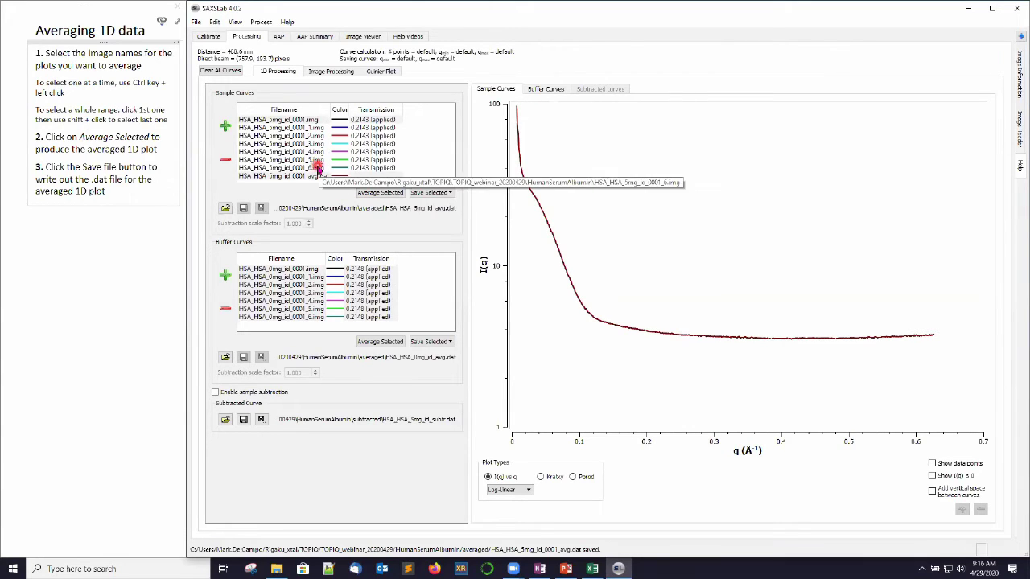
{"action": "left_click", "coordinate": [313, 136], "text": "ctrl"}
{"action": "left_click", "coordinate": [311, 120], "text": "ctrl"}
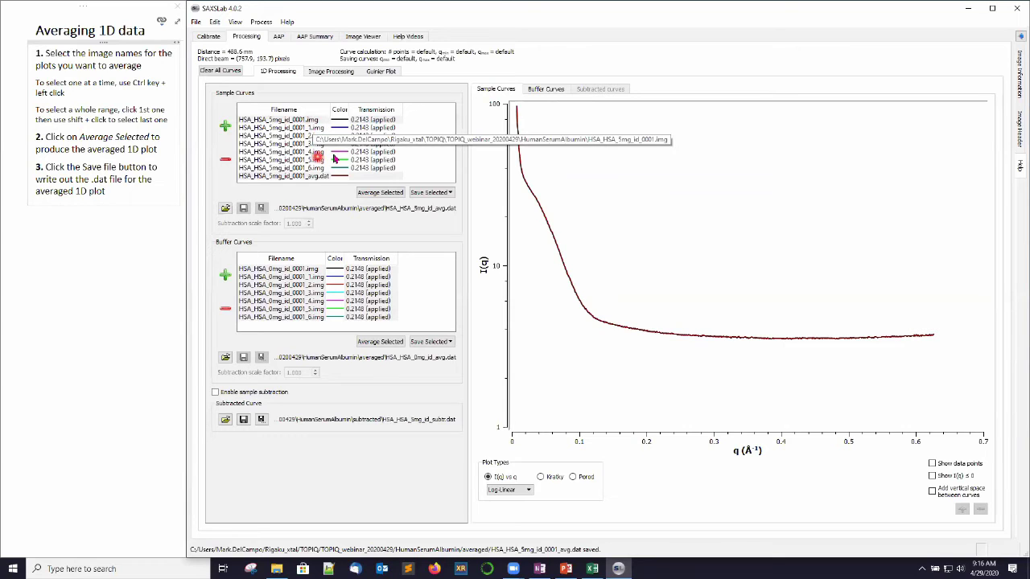
{"action": "left_click", "coordinate": [312, 168], "text": "shift"}
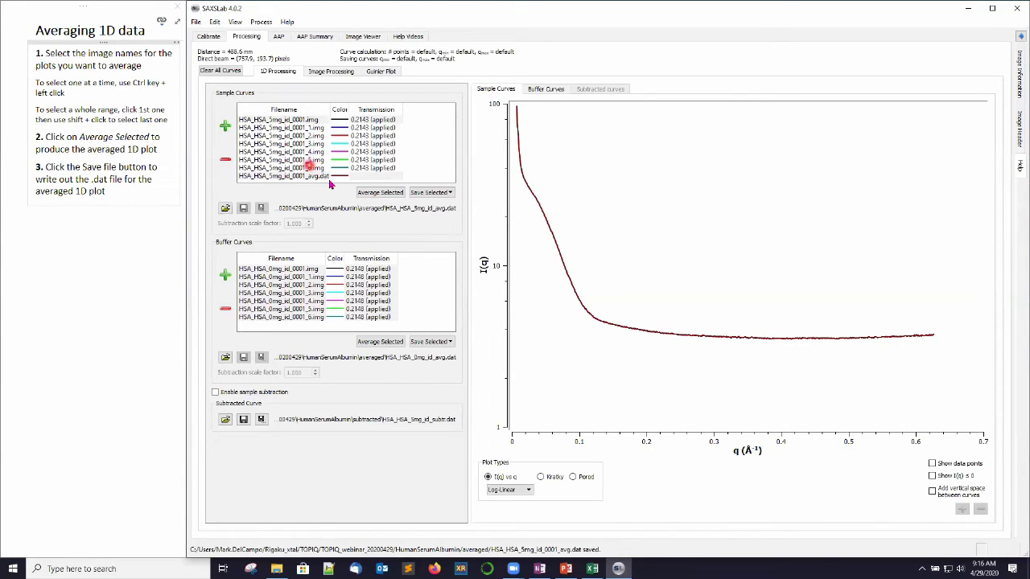
{"action": "left_click", "coordinate": [325, 177]}
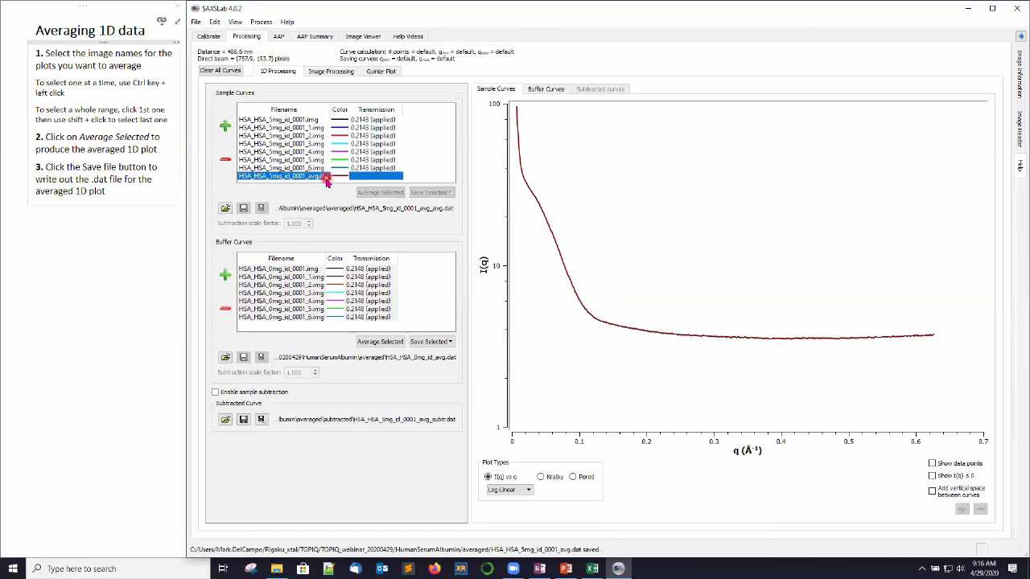
Step: Average buffer frames _1–_6, save as HSA_HSA_0mg_id_0001_avg.dat, and advance notes to Buffer subtraction
{"action": "left_click", "coordinate": [318, 278]}
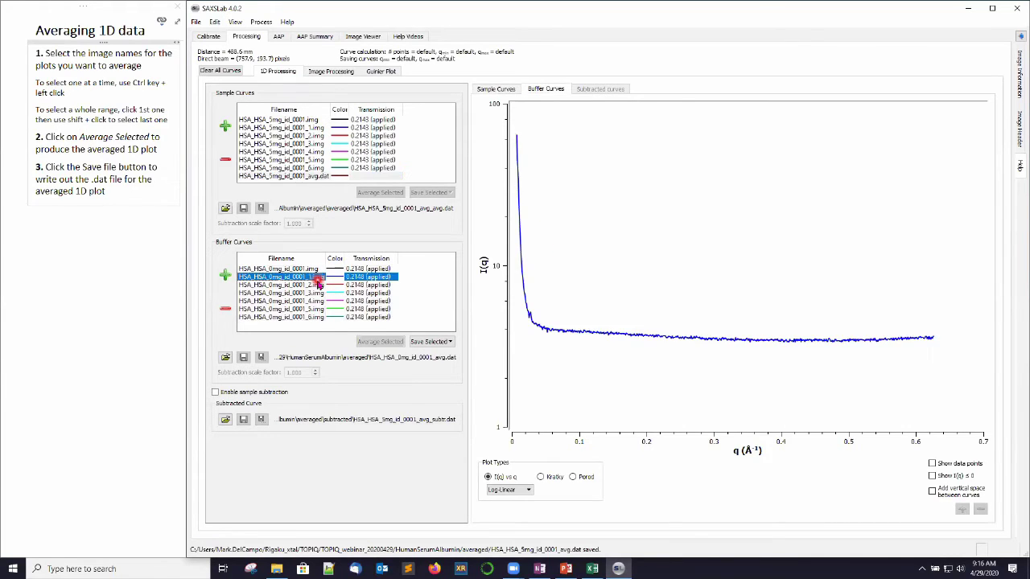
{"action": "left_click", "coordinate": [317, 316], "text": "shift"}
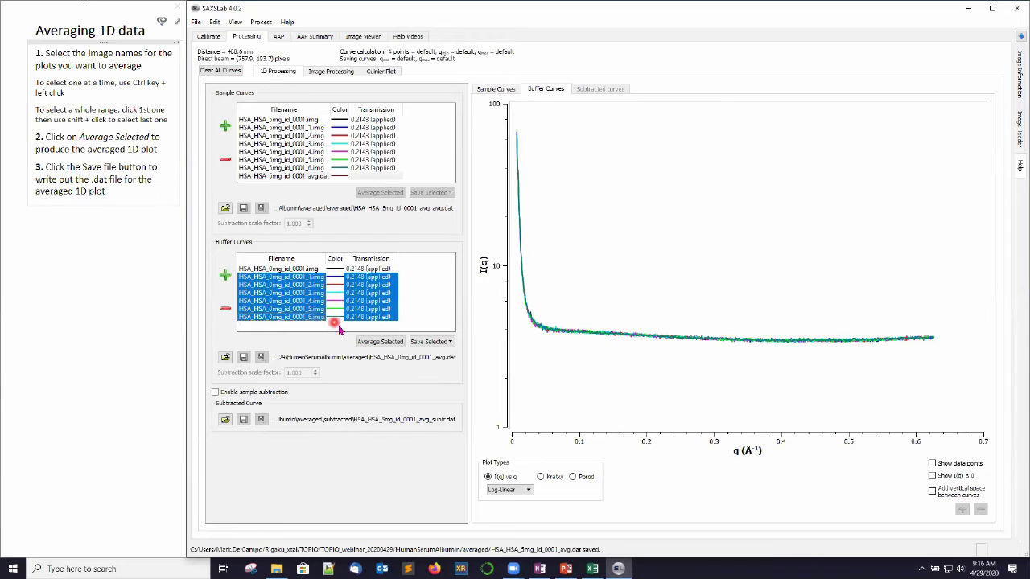
{"action": "left_click", "coordinate": [398, 343]}
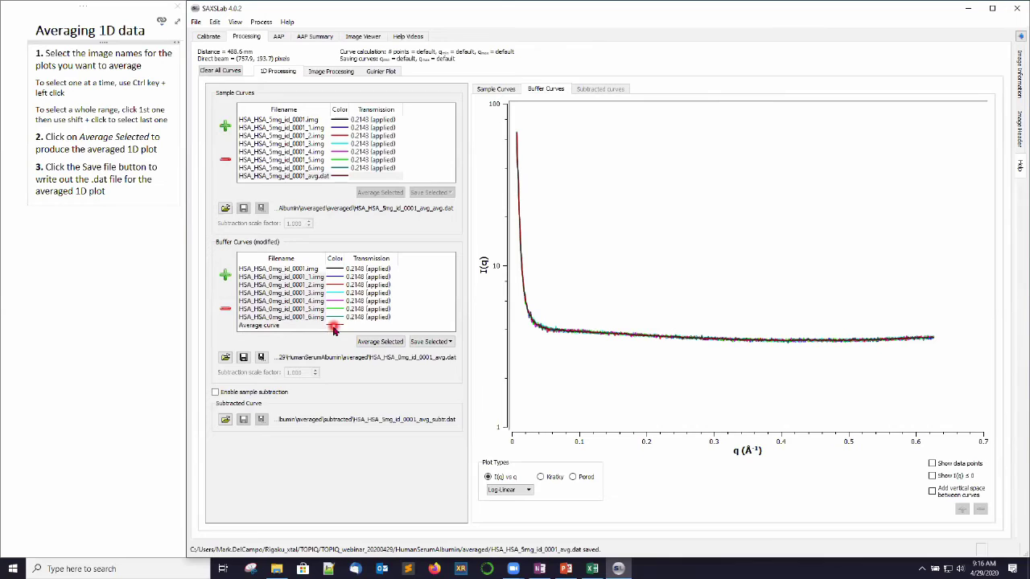
{"action": "left_click", "coordinate": [243, 358]}
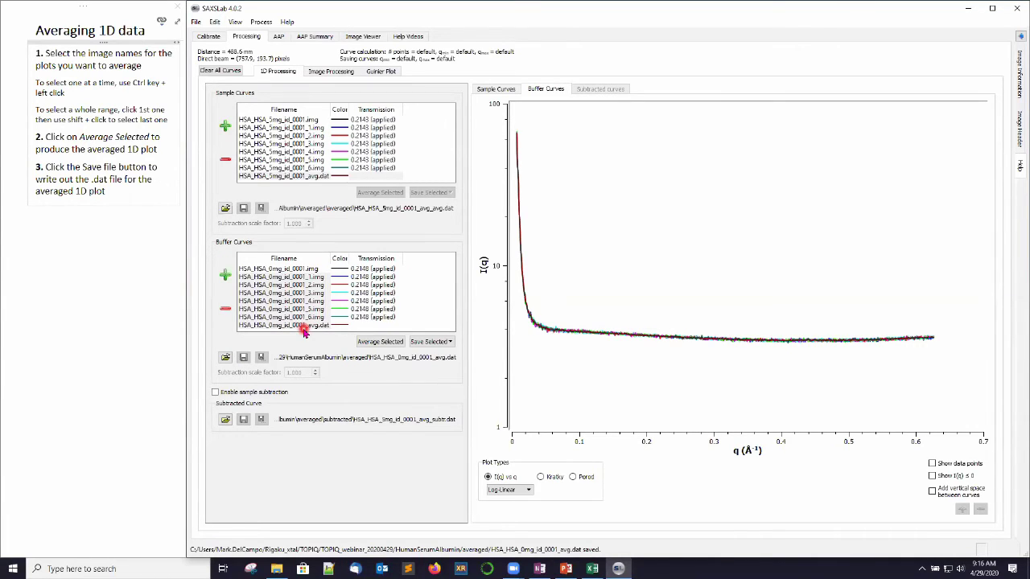
{"action": "left_click", "coordinate": [148, 34]}
{"action": "key", "text": "ctrl+Page_Down"}
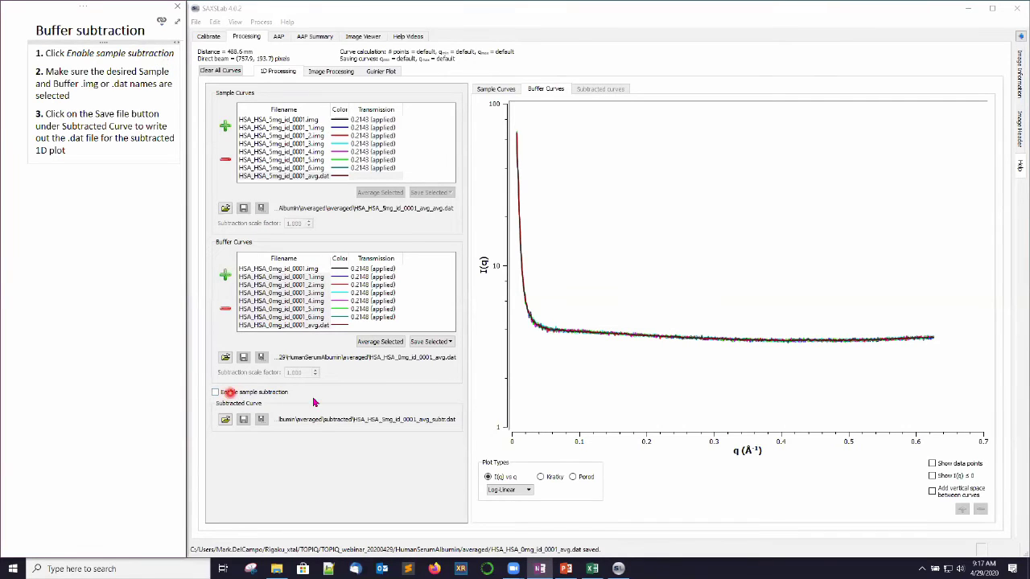
Step: Enable sample subtraction so the subtracted curve plots alongside the averaged sample and buffer
{"action": "left_click", "coordinate": [215, 393]}
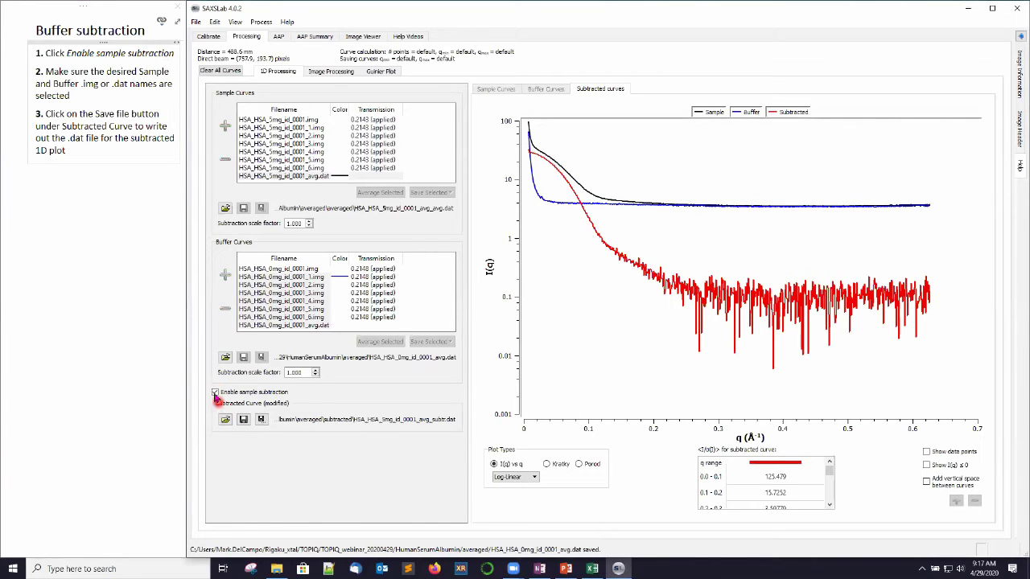
{"action": "left_click", "coordinate": [215, 392]}
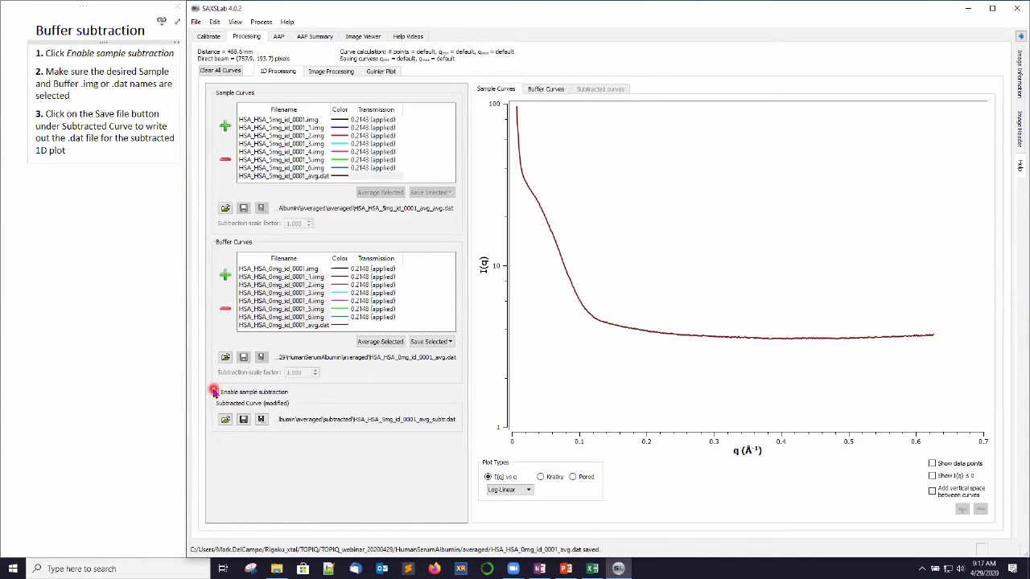
{"action": "left_click", "coordinate": [215, 393]}
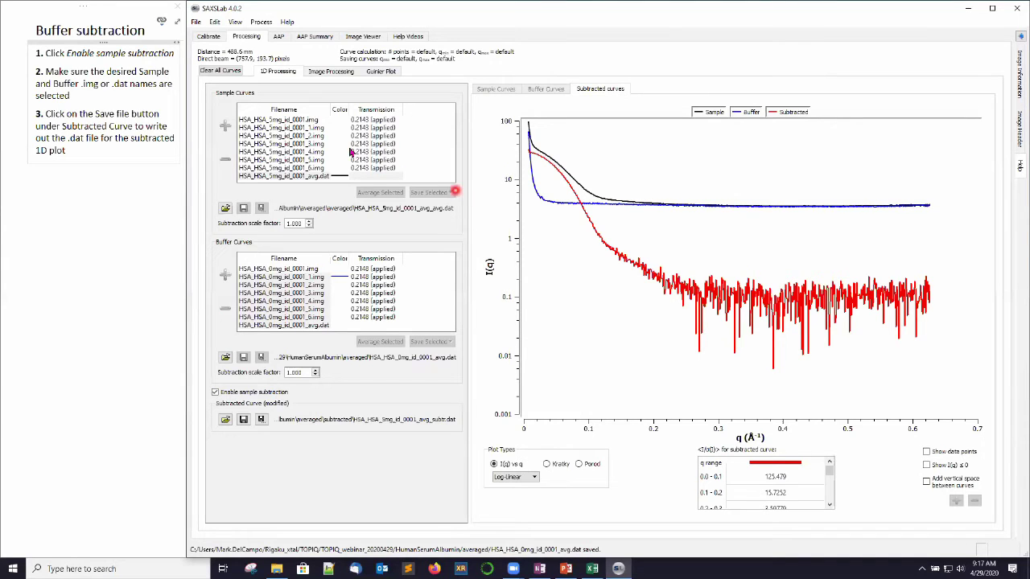
Step: Subtract buffer frame HSA_HSA_0mg_id_0001.img from sample HSA_HSA_5mg_id_0001.img and read q, I(q) values along the curve
{"action": "left_click", "coordinate": [298, 119]}
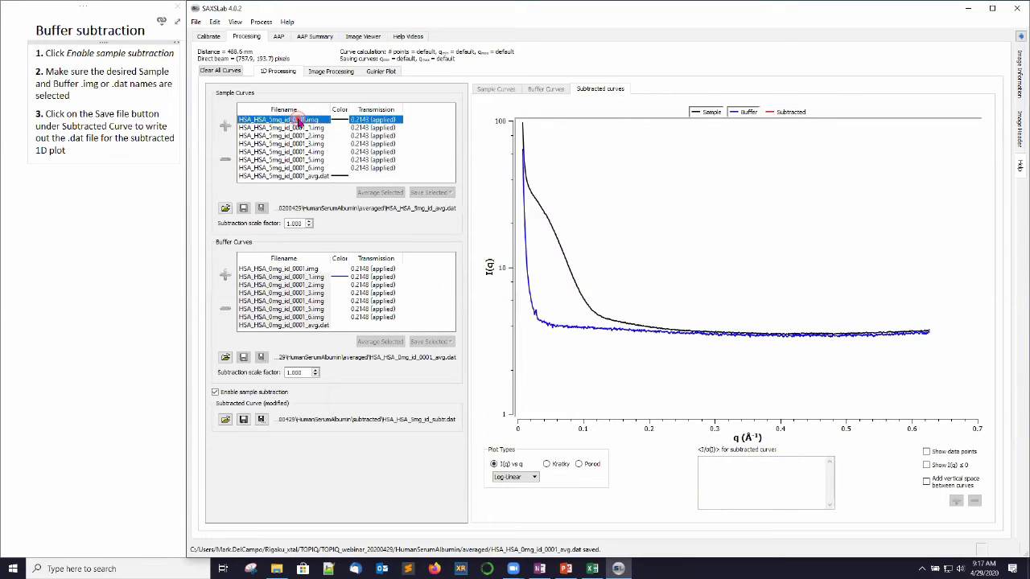
{"action": "left_click", "coordinate": [316, 270]}
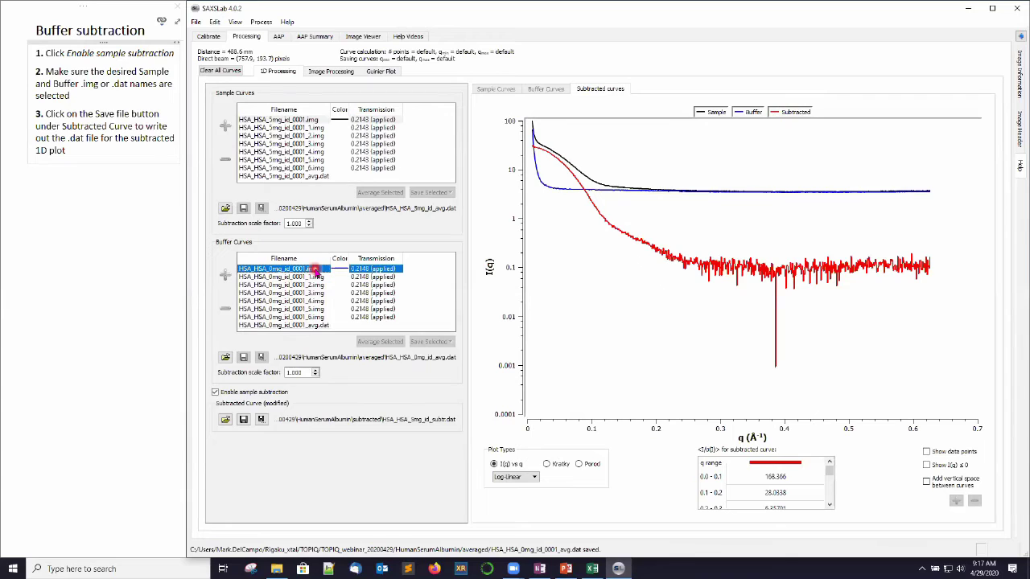
{"action": "left_click", "coordinate": [551, 150]}
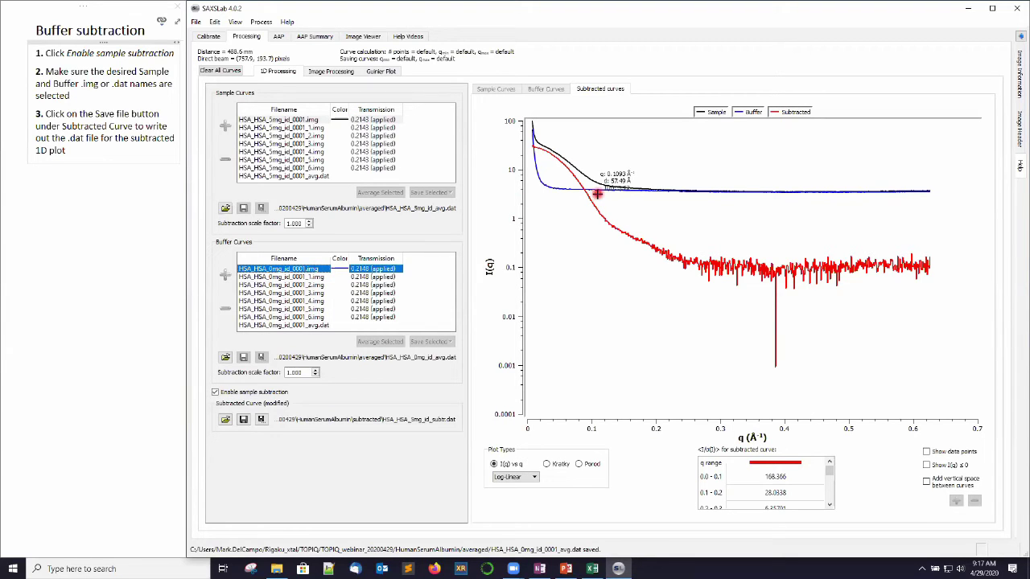
{"action": "left_click", "coordinate": [562, 197]}
{"action": "left_click", "coordinate": [881, 291]}
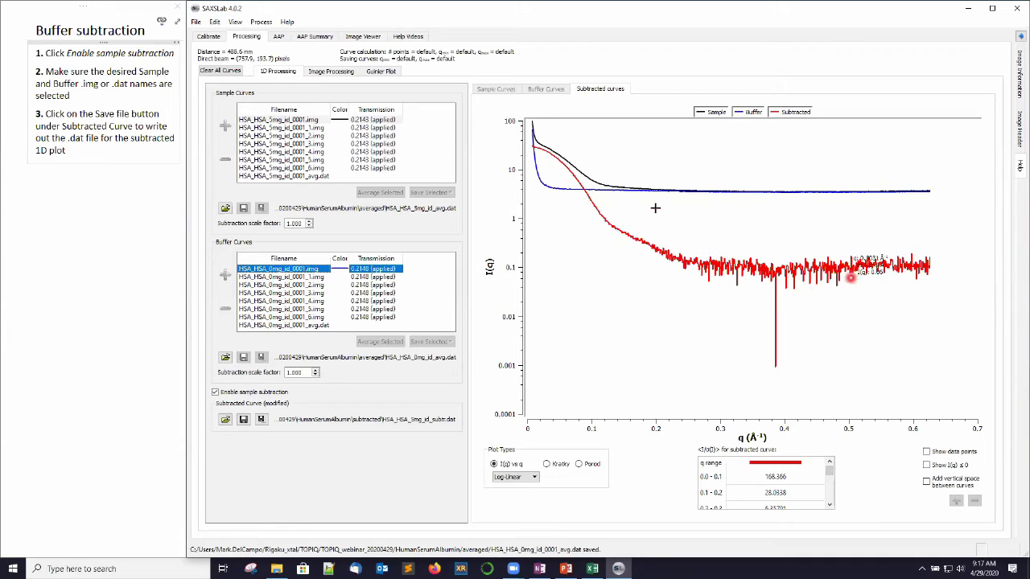
{"action": "left_click", "coordinate": [543, 210]}
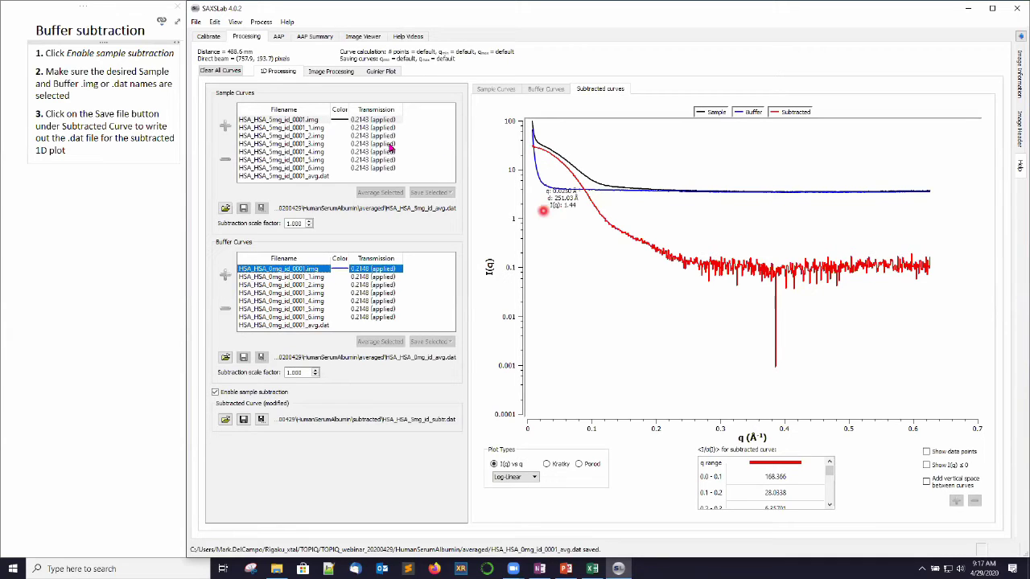
{"action": "left_click", "coordinate": [460, 254]}
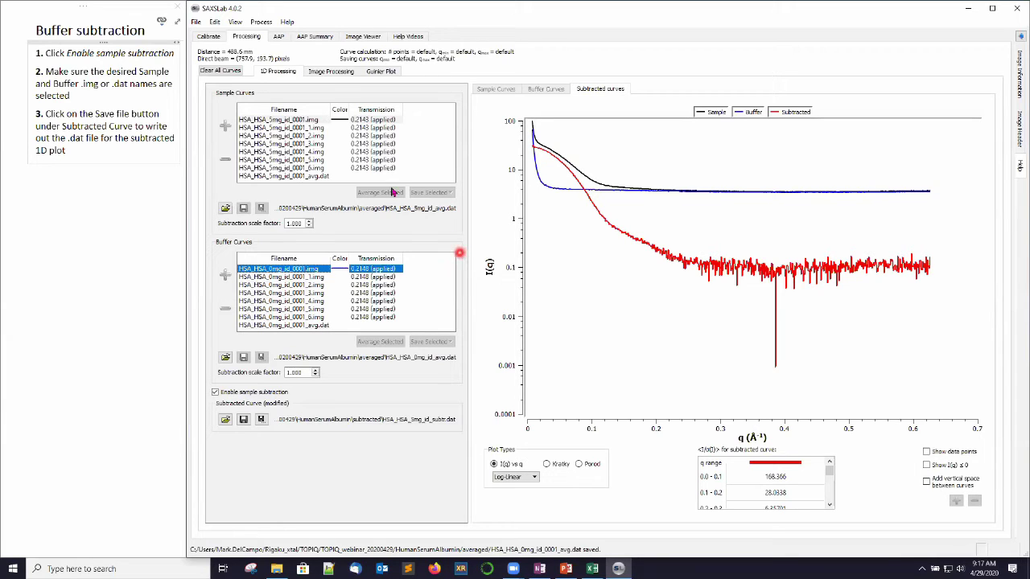
{"action": "left_click", "coordinate": [371, 206]}
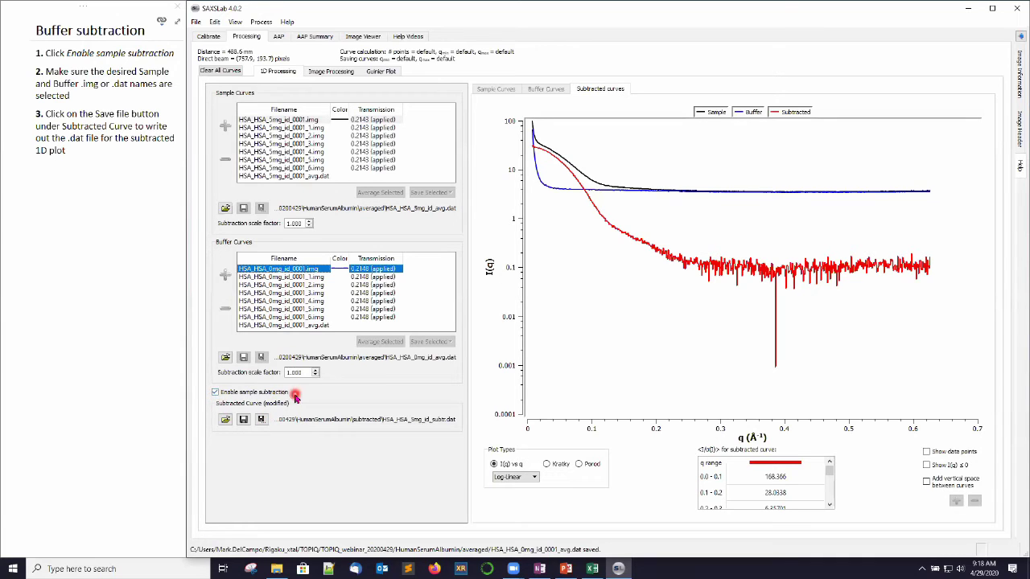
Step: Save the subtracted curve as HSA_HSA_5mg_id_subtr.dat and advance the notes to the Guinier page
{"action": "left_click", "coordinate": [245, 420]}
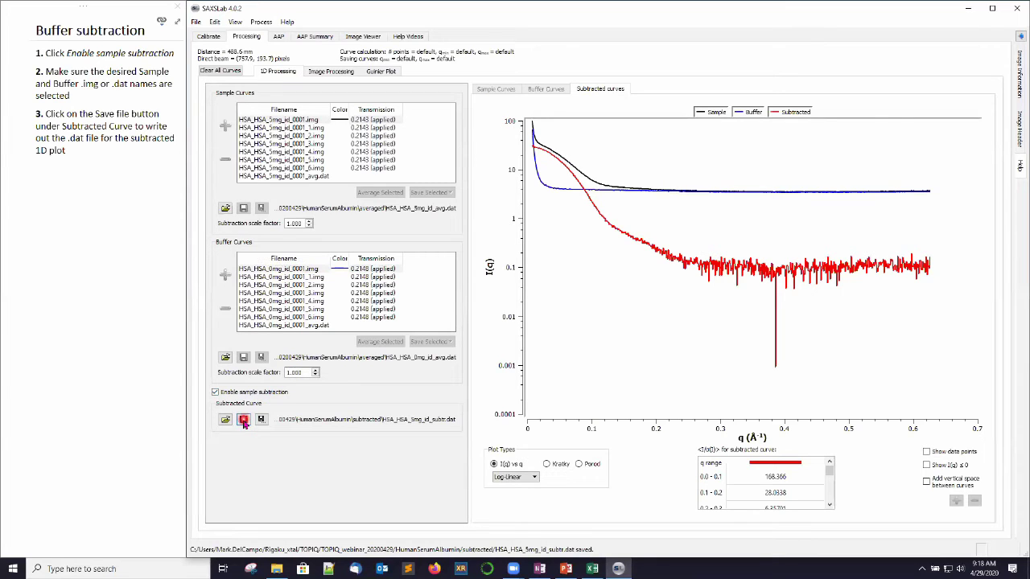
{"action": "left_click", "coordinate": [453, 430]}
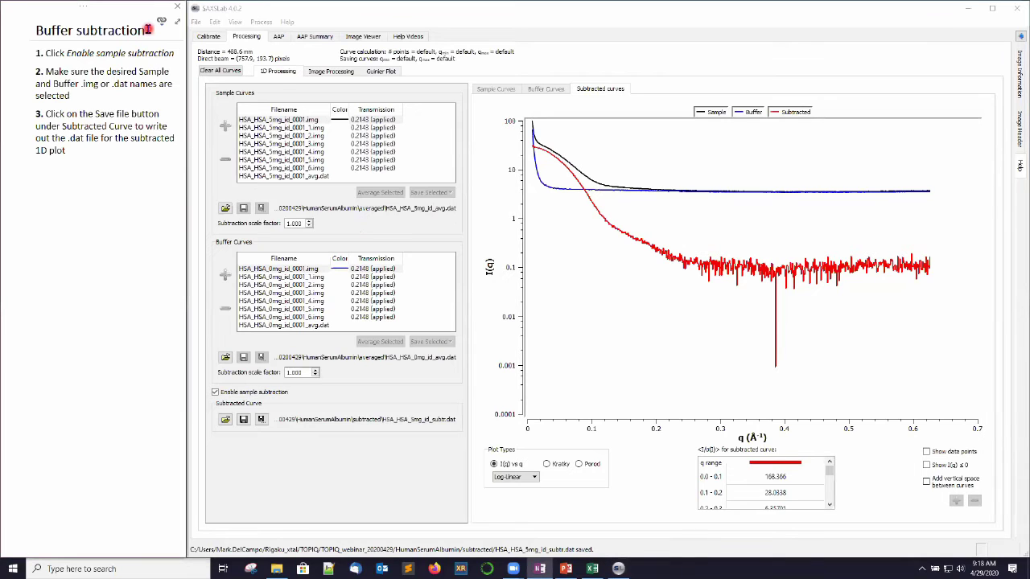
{"action": "key", "text": "ctrl+Page_Down"}
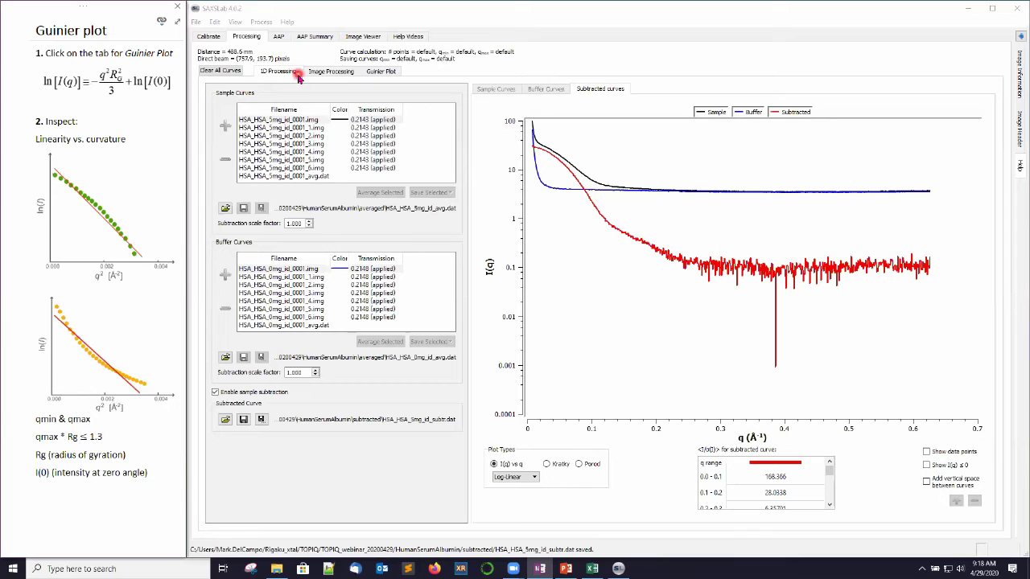
Step: Show the Guinier fit of the subtracted curve, giving Rg ≈27.88 Å and qmax·Rg 1.3
{"action": "left_click", "coordinate": [381, 71]}
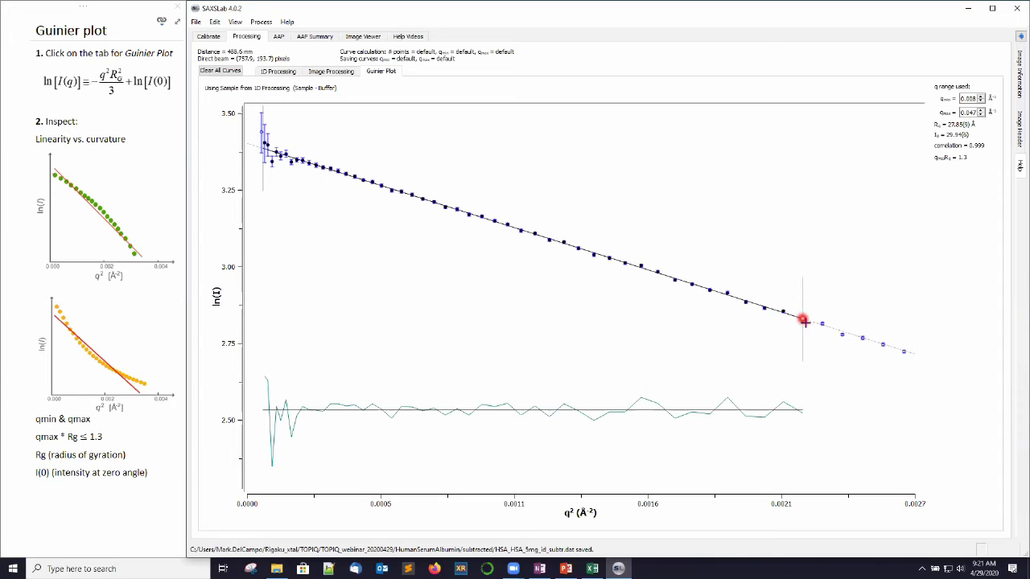
{"action": "left_click", "coordinate": [981, 111]}
{"action": "left_click", "coordinate": [980, 110]}
{"action": "left_click", "coordinate": [981, 110]}
{"action": "left_click", "coordinate": [981, 110]}
{"action": "left_click", "coordinate": [981, 111]}
{"action": "left_click", "coordinate": [980, 112]}
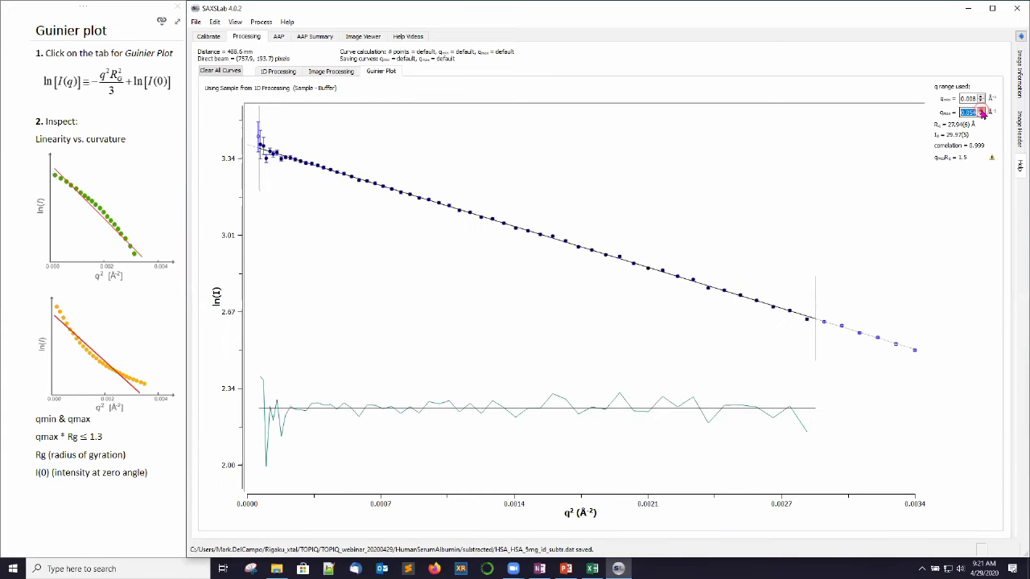
{"action": "left_click", "coordinate": [981, 117]}
{"action": "left_click", "coordinate": [981, 117]}
{"action": "left_click", "coordinate": [981, 118]}
{"action": "left_click", "coordinate": [981, 117]}
{"action": "left_click", "coordinate": [981, 117]}
{"action": "left_click", "coordinate": [981, 118]}
{"action": "left_click", "coordinate": [981, 118]}
{"action": "left_click", "coordinate": [981, 118]}
{"action": "left_click", "coordinate": [981, 118]}
{"action": "left_click", "coordinate": [980, 117]}
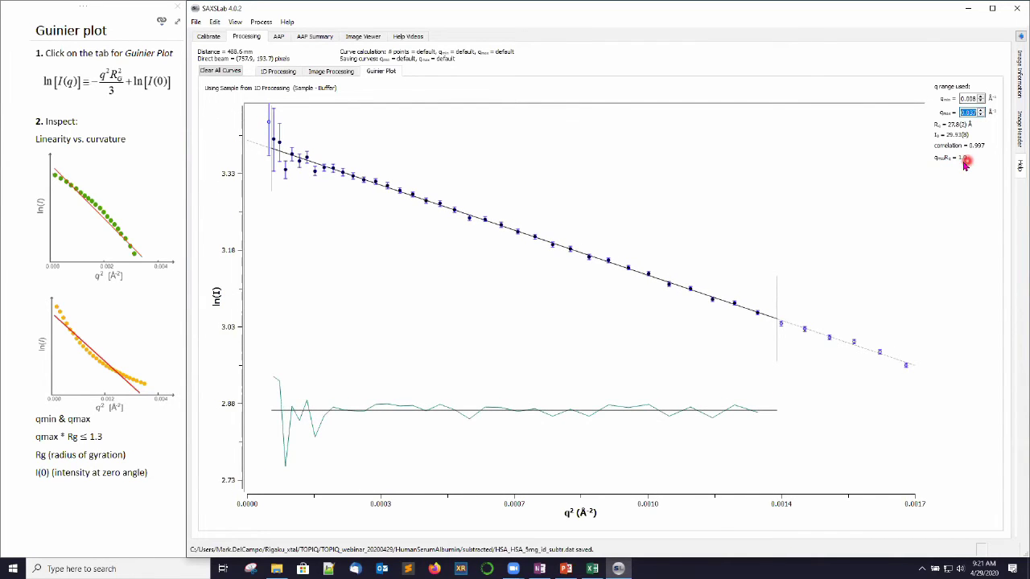
{"action": "left_click", "coordinate": [981, 112]}
{"action": "left_click", "coordinate": [981, 112]}
{"action": "left_click", "coordinate": [980, 112]}
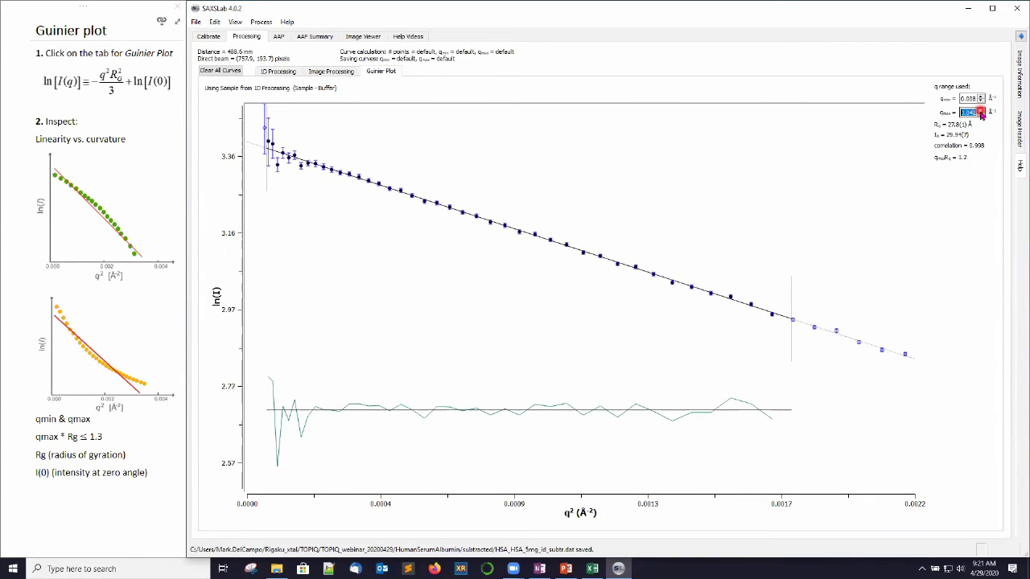
{"action": "left_click", "coordinate": [981, 112]}
{"action": "left_click", "coordinate": [981, 112]}
{"action": "left_click", "coordinate": [980, 112]}
{"action": "left_click", "coordinate": [981, 112]}
{"action": "left_click", "coordinate": [980, 112]}
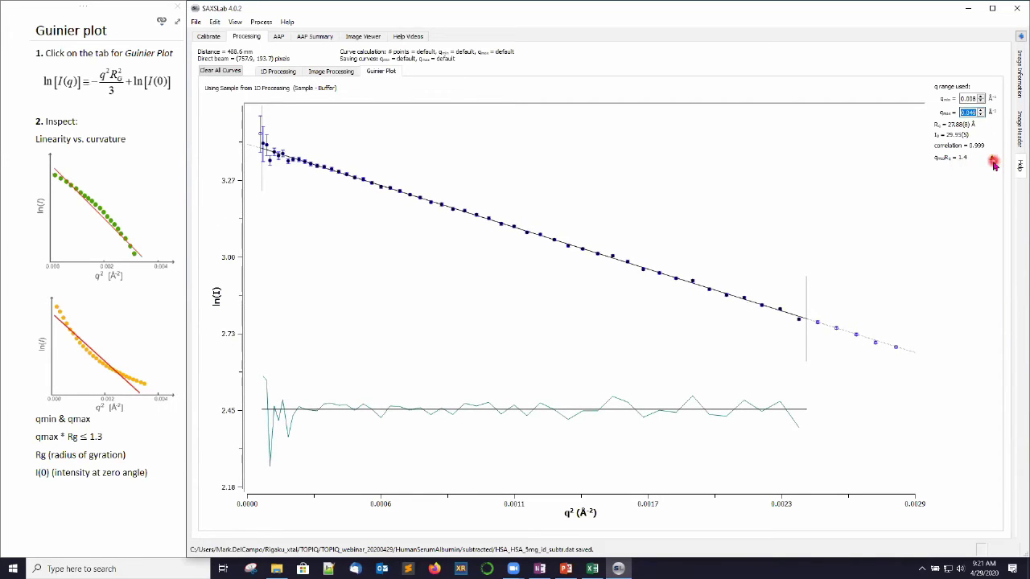
{"action": "left_click", "coordinate": [981, 117]}
{"action": "left_click", "coordinate": [981, 117]}
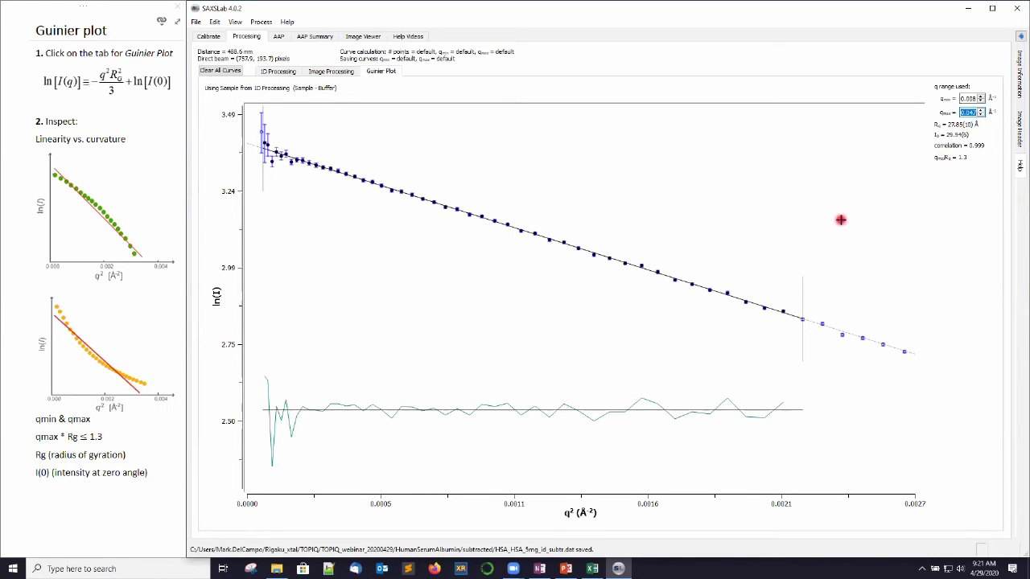
{"action": "left_click", "coordinate": [115, 29]}
{"action": "key", "text": "ctrl+Page_Down"}
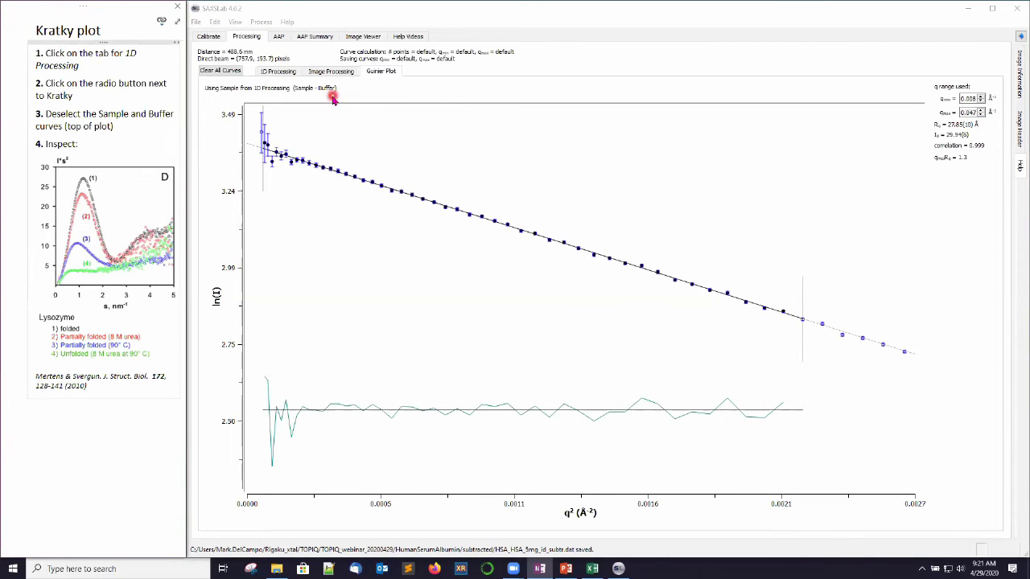
Step: Display the 5 mg subtracted curve alone as a Kratky plot, hiding the sample and buffer curves
{"action": "left_click", "coordinate": [285, 72]}
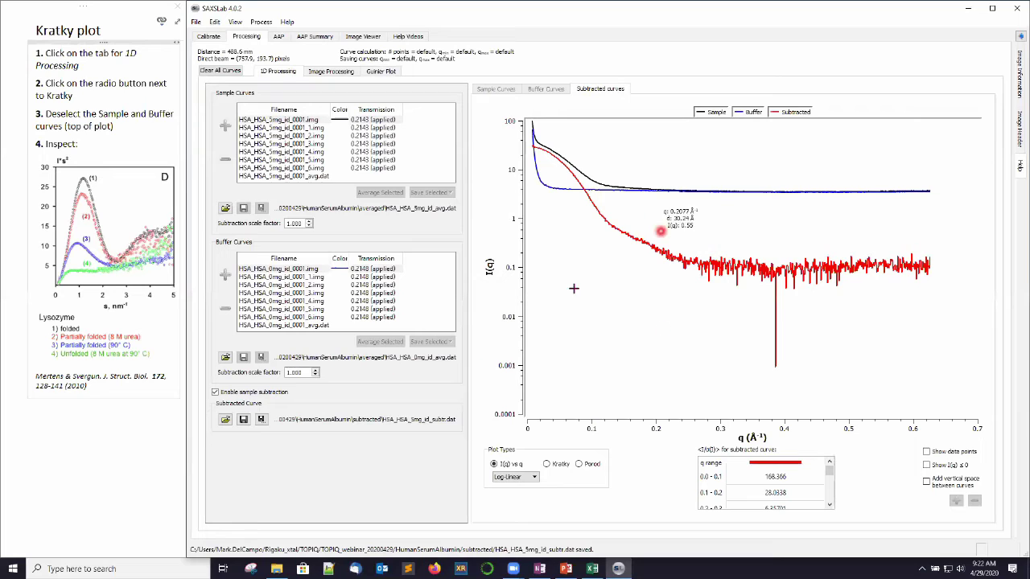
{"action": "left_click", "coordinate": [503, 465]}
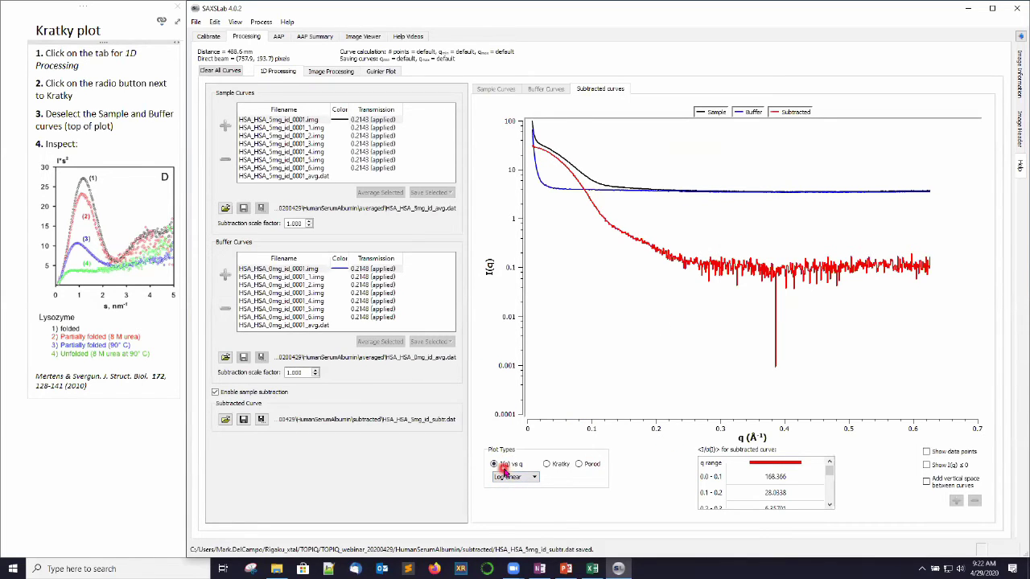
{"action": "left_click", "coordinate": [546, 465]}
{"action": "left_click", "coordinate": [546, 464]}
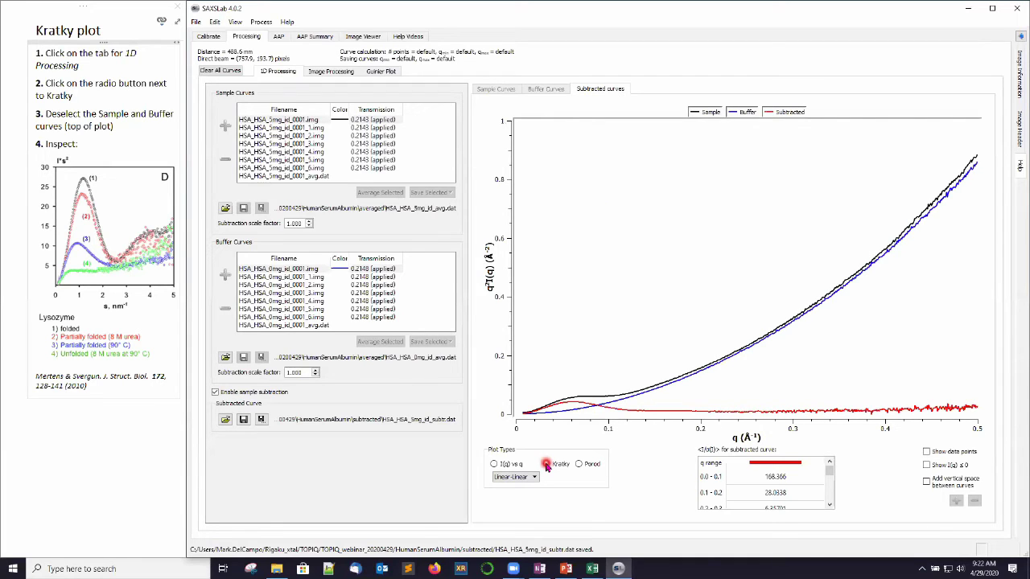
{"action": "left_click", "coordinate": [715, 115]}
{"action": "left_click", "coordinate": [739, 112]}
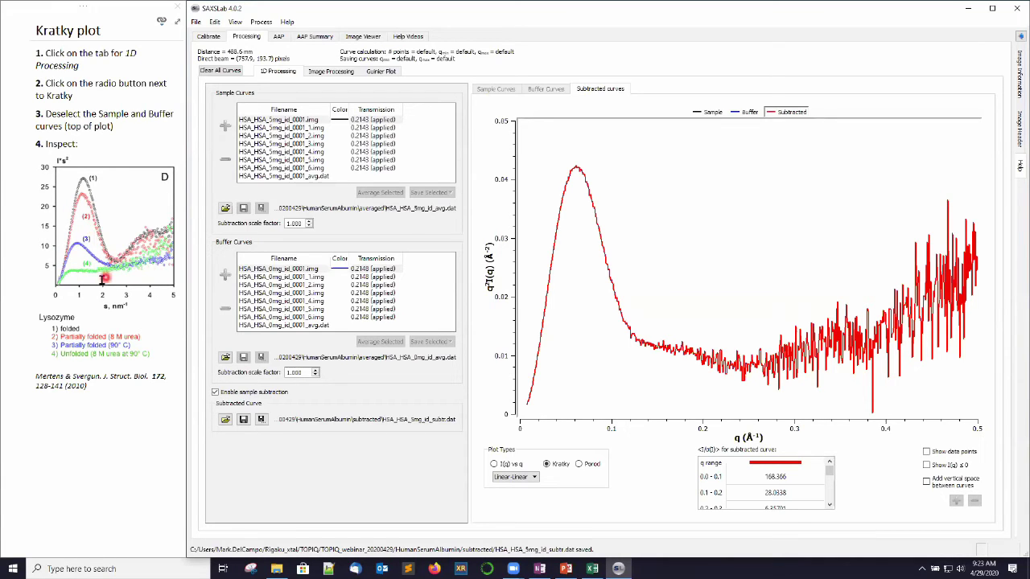
{"action": "mouse_move", "coordinate": [573, 166]}
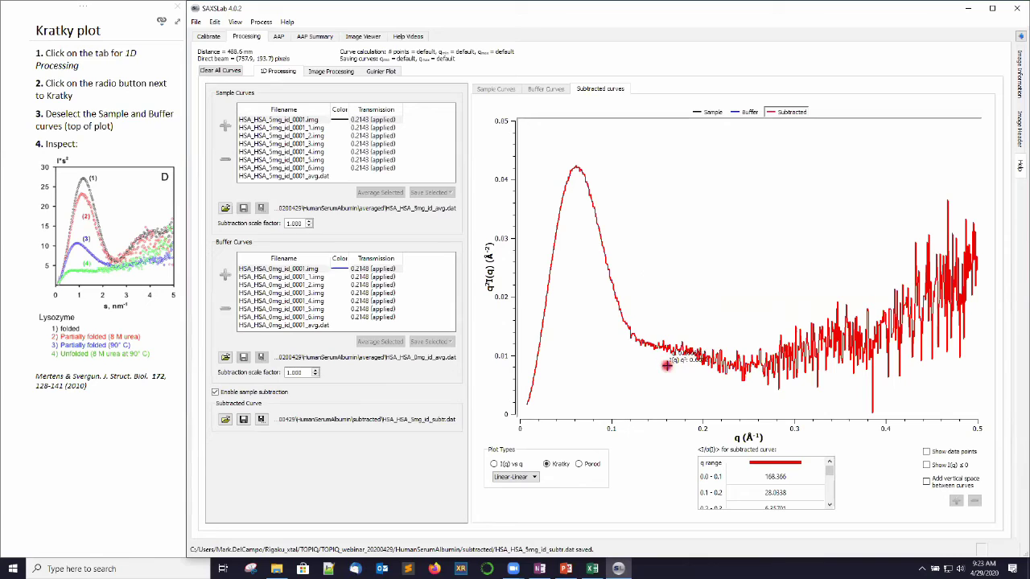
Step: Advance the side notes to the Repeat & Tabulate page
{"action": "left_click", "coordinate": [126, 28]}
{"action": "key", "text": "ctrl+Page_Down"}
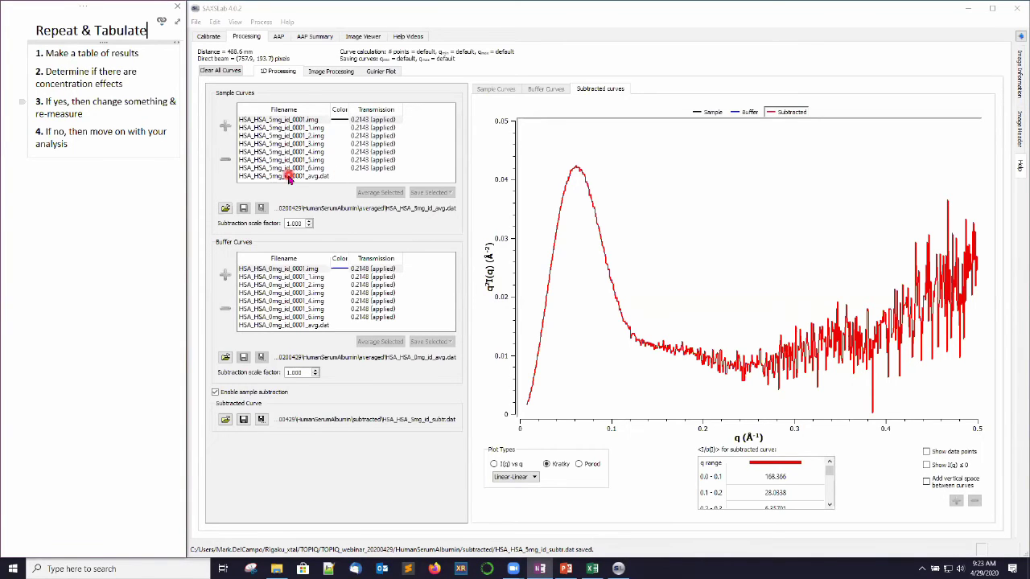
Step: Turn off sample subtraction, remove all 5 mg sample curves, and open the image picker for new samples
{"action": "left_click", "coordinate": [214, 394]}
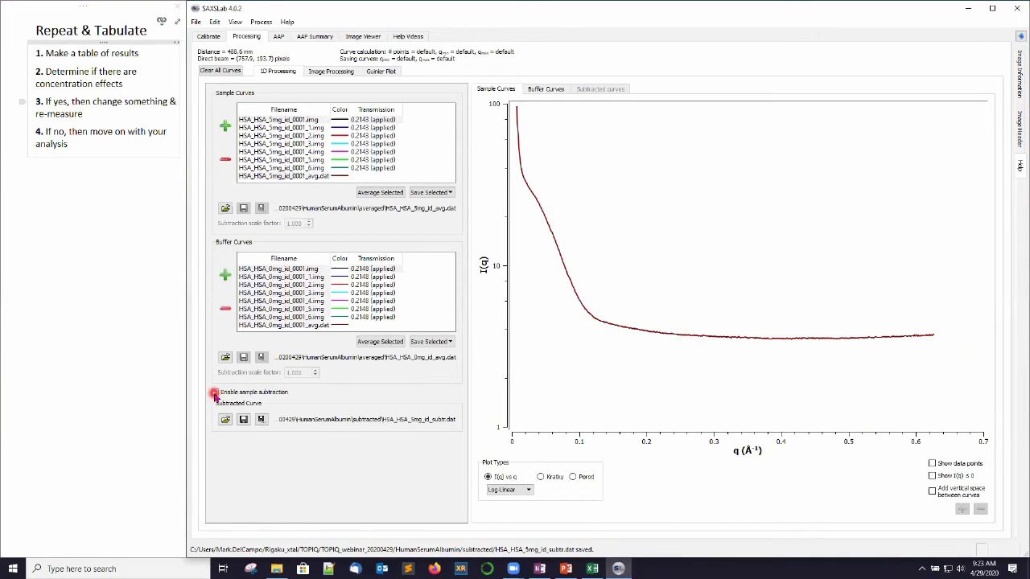
{"action": "left_click", "coordinate": [314, 119]}
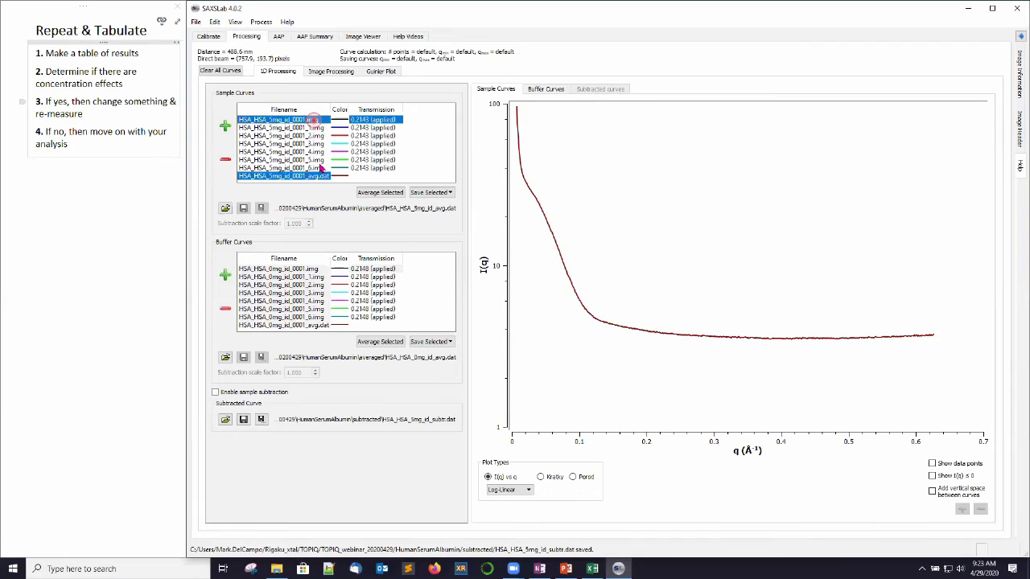
{"action": "left_click", "coordinate": [324, 177], "text": "shift"}
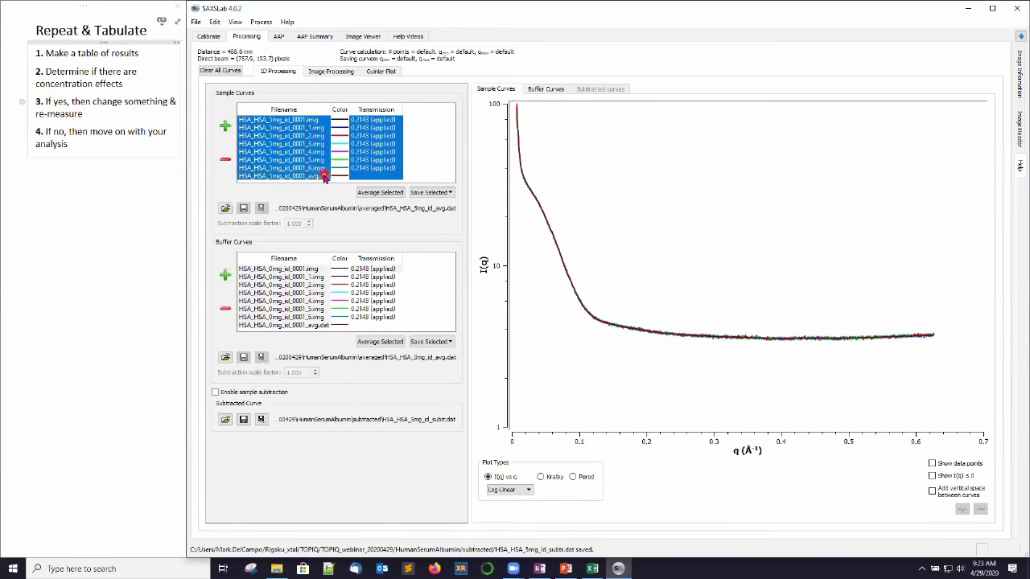
{"action": "left_click", "coordinate": [224, 164]}
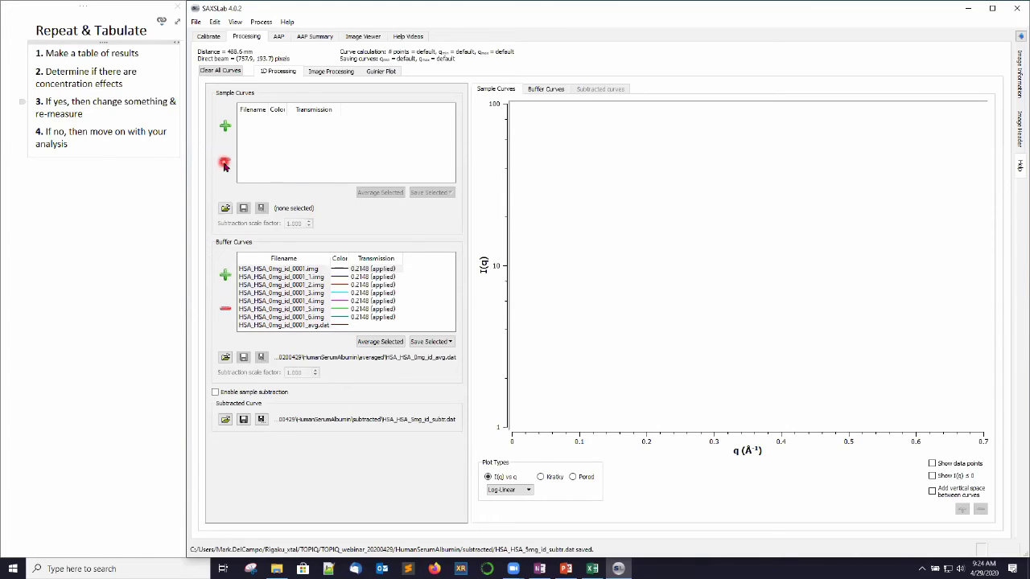
{"action": "left_click", "coordinate": [226, 127]}
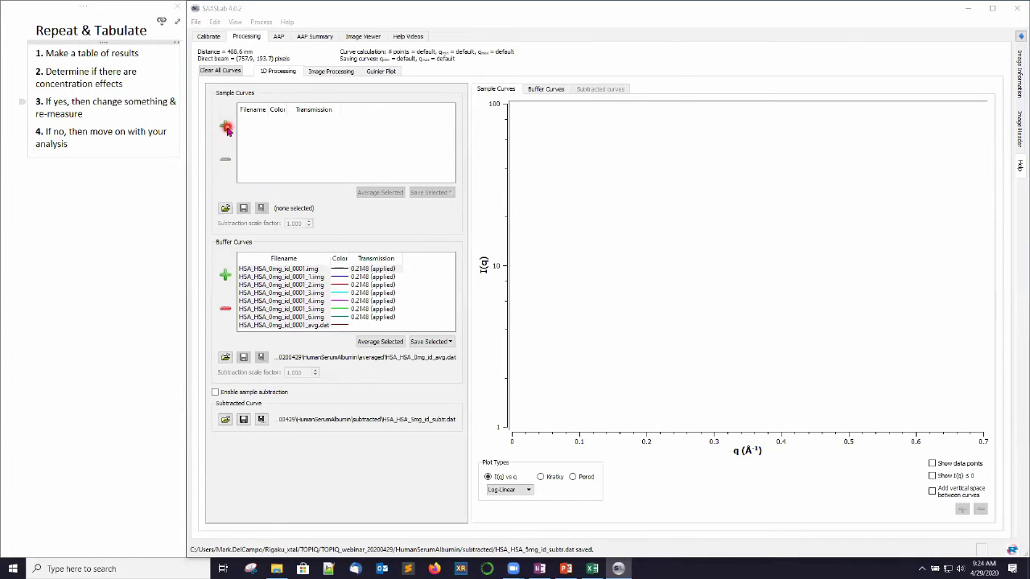
{"action": "left_click_drag", "start_coordinate": [664, 207], "coordinate": [662, 330]}
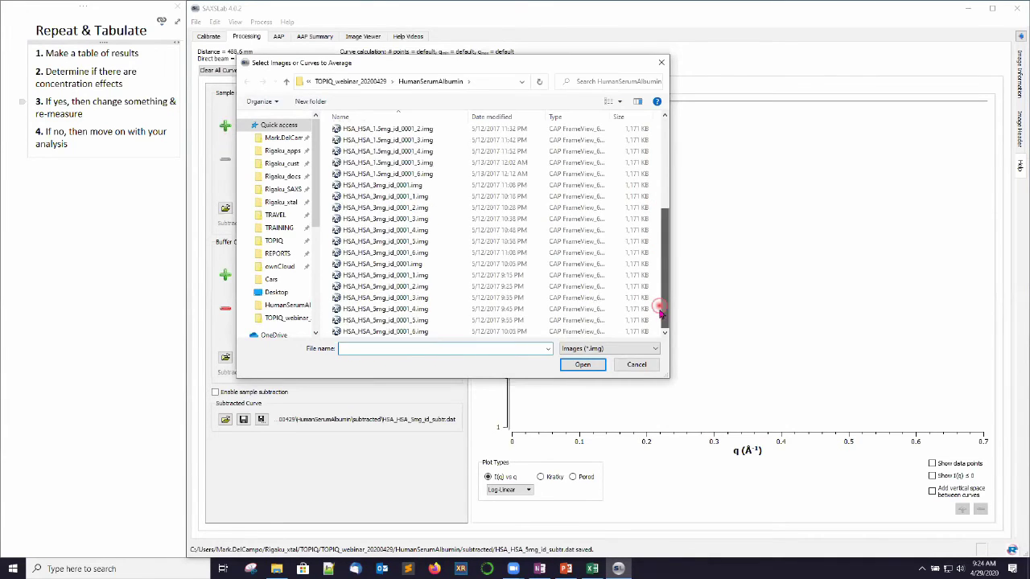
Step: Load the seven 3 mg HSA images as sample curves and inspect the low-q region
{"action": "left_click", "coordinate": [380, 186]}
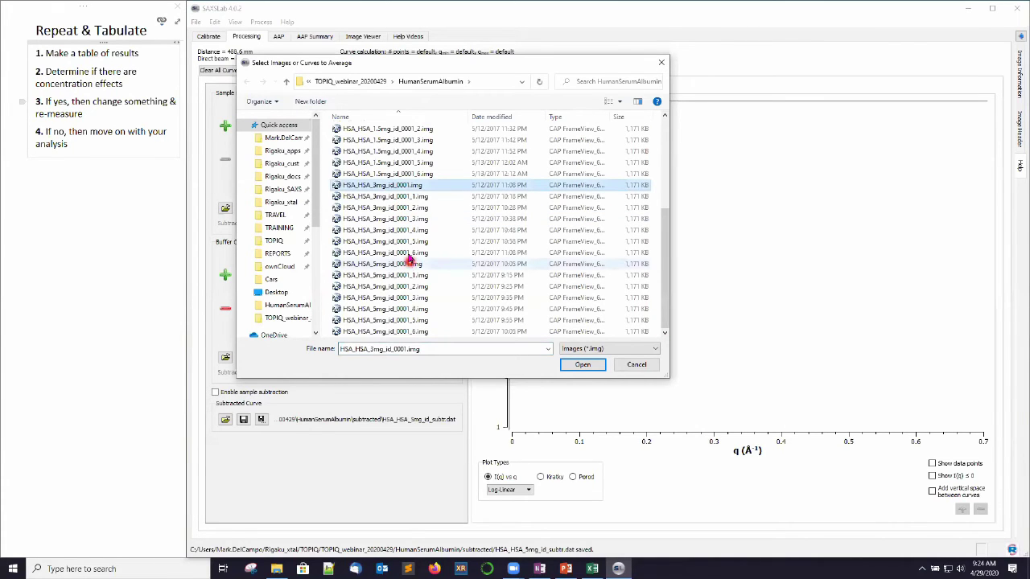
{"action": "left_click", "coordinate": [408, 254], "text": "shift"}
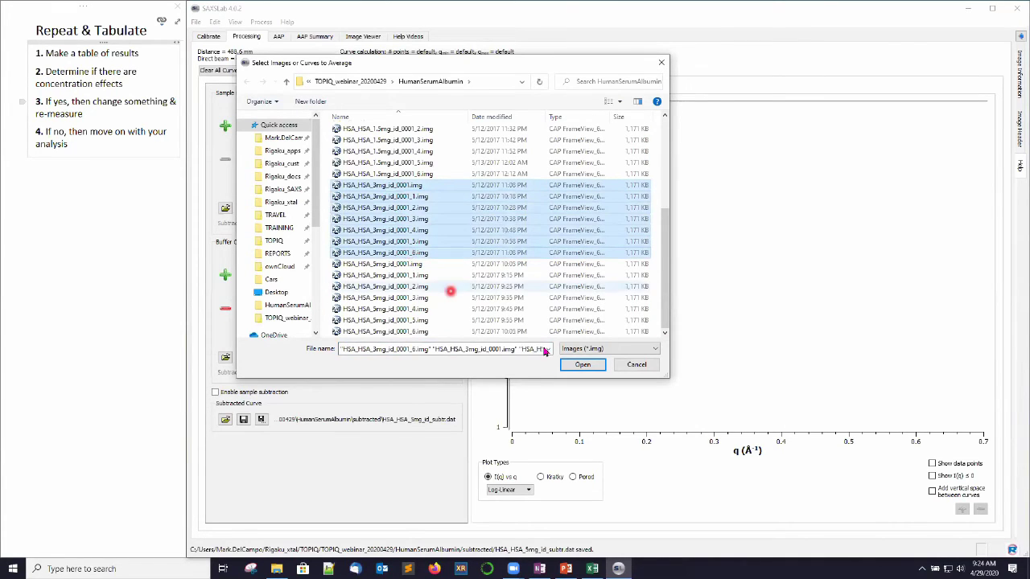
{"action": "left_click", "coordinate": [583, 366]}
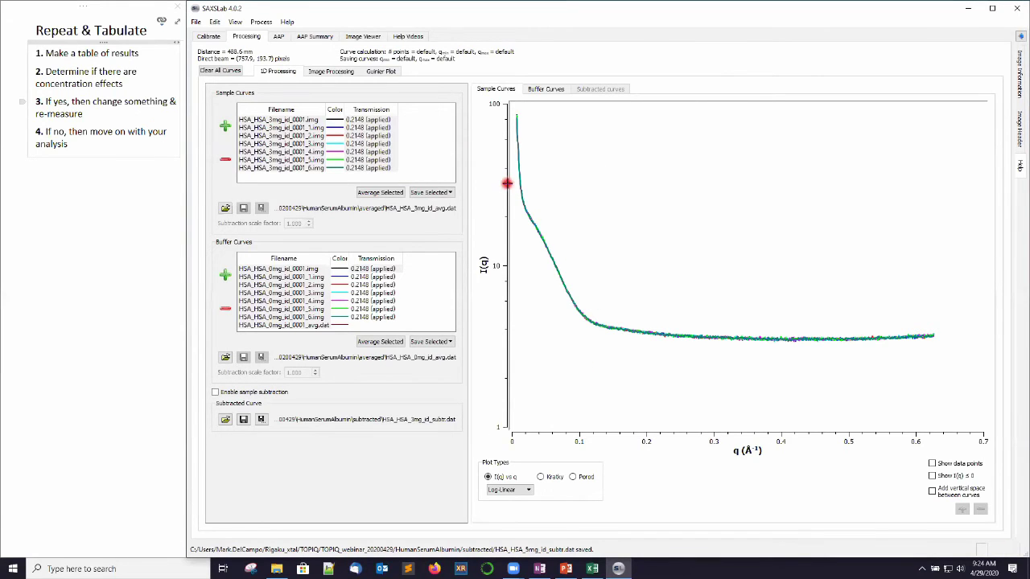
{"action": "left_click_drag", "start_coordinate": [543, 232], "coordinate": [646, 349]}
{"action": "right_click", "coordinate": [646, 349]}
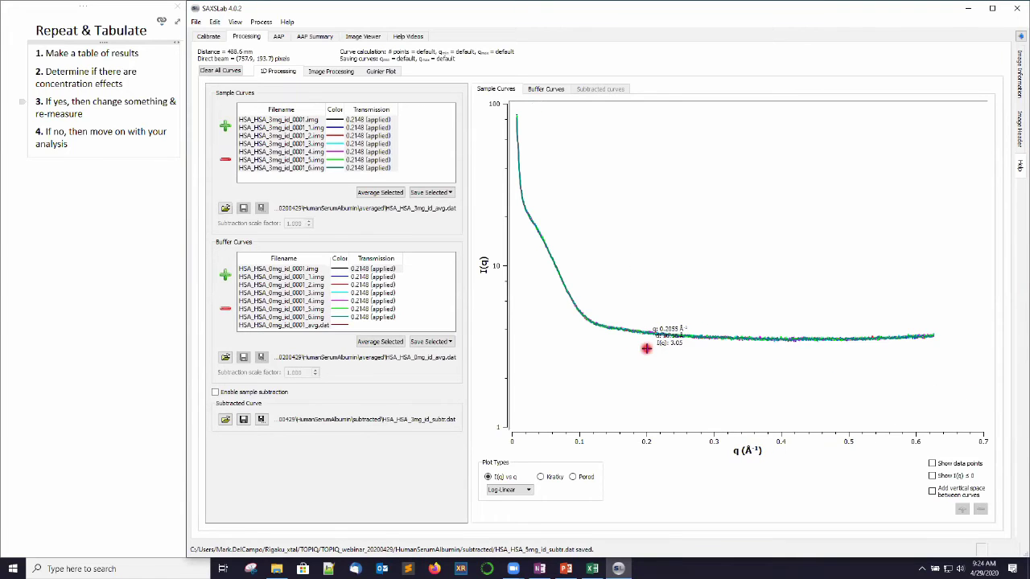
Step: Save the 3 mg curves as .dat files and save their average as HSA_HSA_3mg_id_0001_avg.dat
{"action": "left_click", "coordinate": [423, 196]}
{"action": "left_click", "coordinate": [398, 195]}
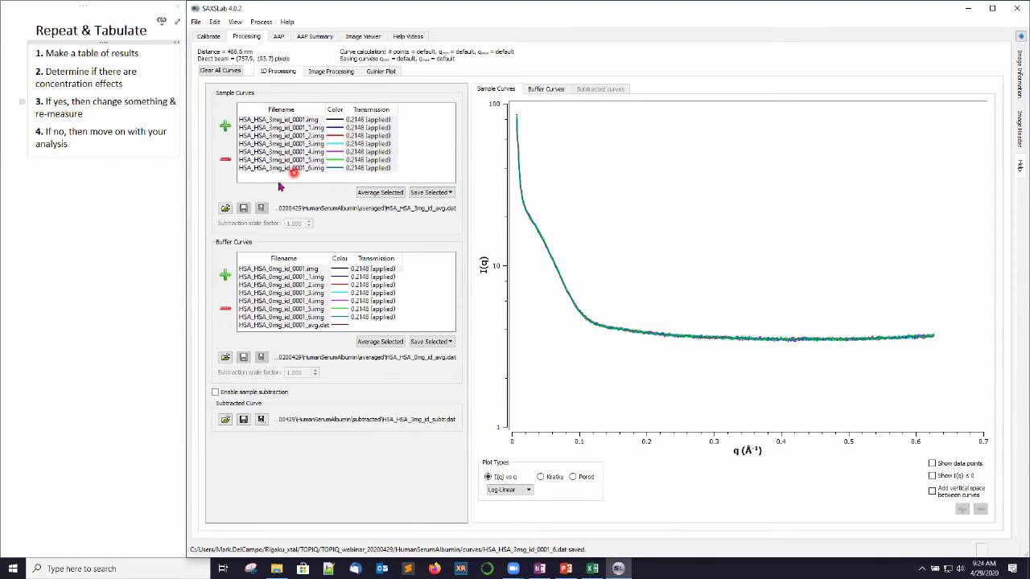
{"action": "left_click", "coordinate": [295, 127]}
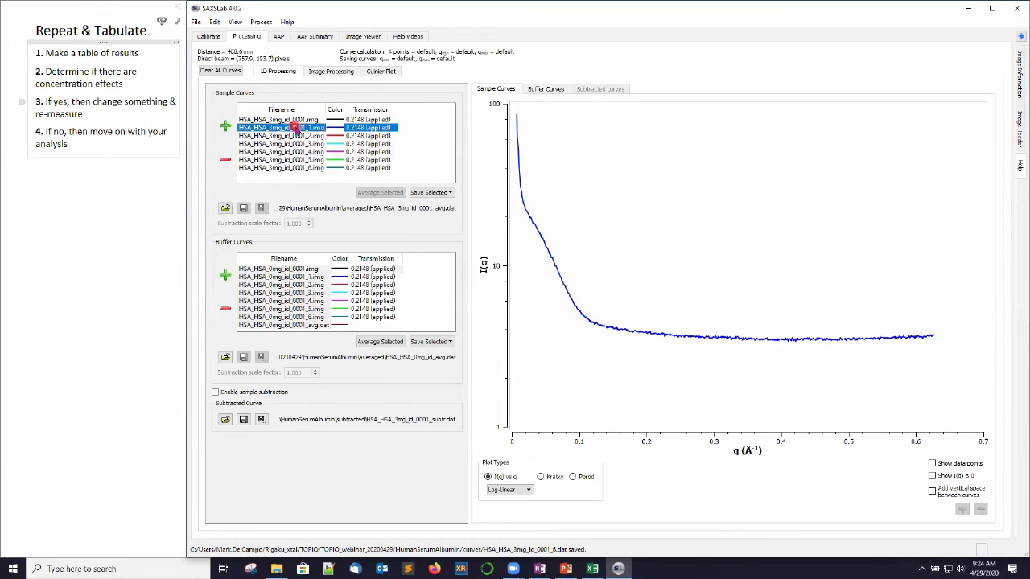
{"action": "left_click", "coordinate": [307, 167], "text": "shift"}
{"action": "left_click", "coordinate": [381, 194]}
{"action": "left_click", "coordinate": [245, 210]}
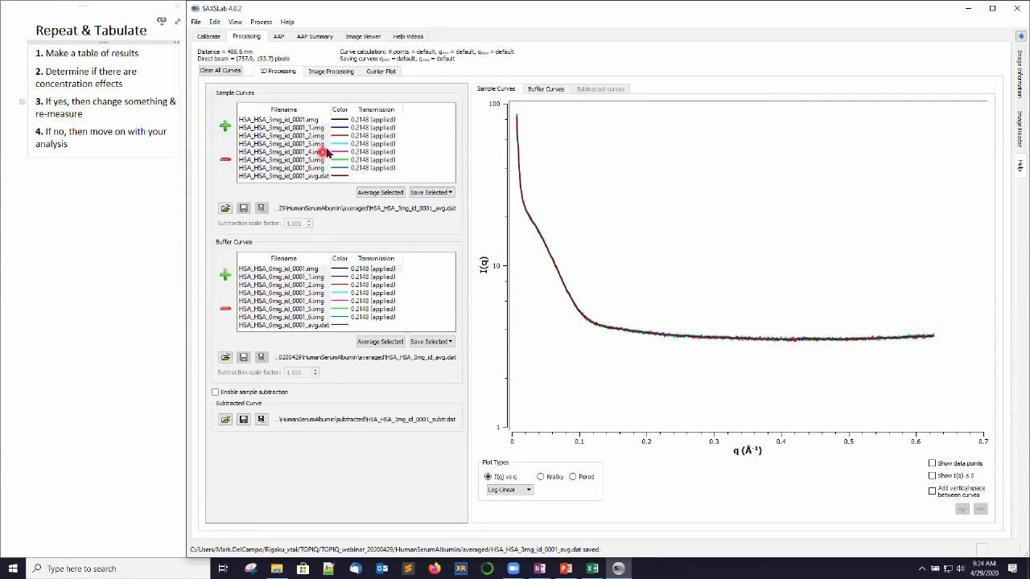
Step: Re-enable sample subtraction and save the 3 mg subtracted curve as HSA_HSA_3mg_id_subtr.dat
{"action": "left_click", "coordinate": [215, 393]}
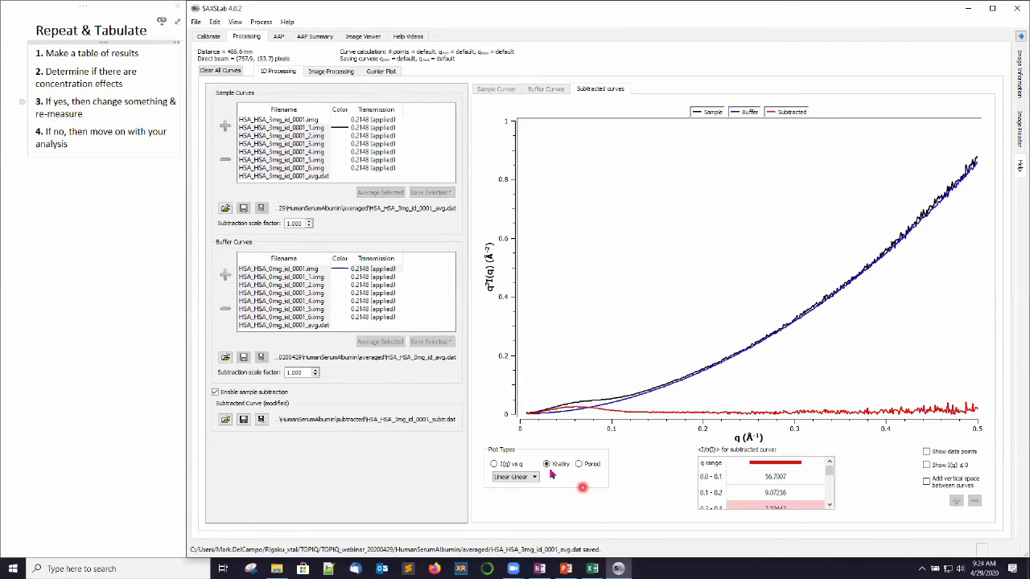
{"action": "left_click", "coordinate": [488, 468]}
{"action": "left_click", "coordinate": [493, 465]}
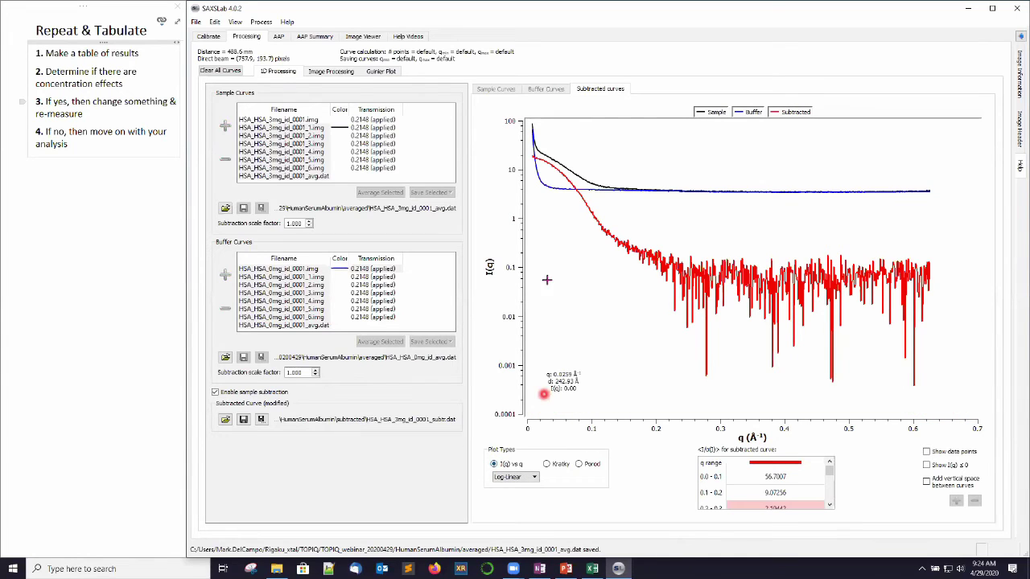
{"action": "left_click", "coordinate": [271, 121]}
{"action": "left_click", "coordinate": [310, 271]}
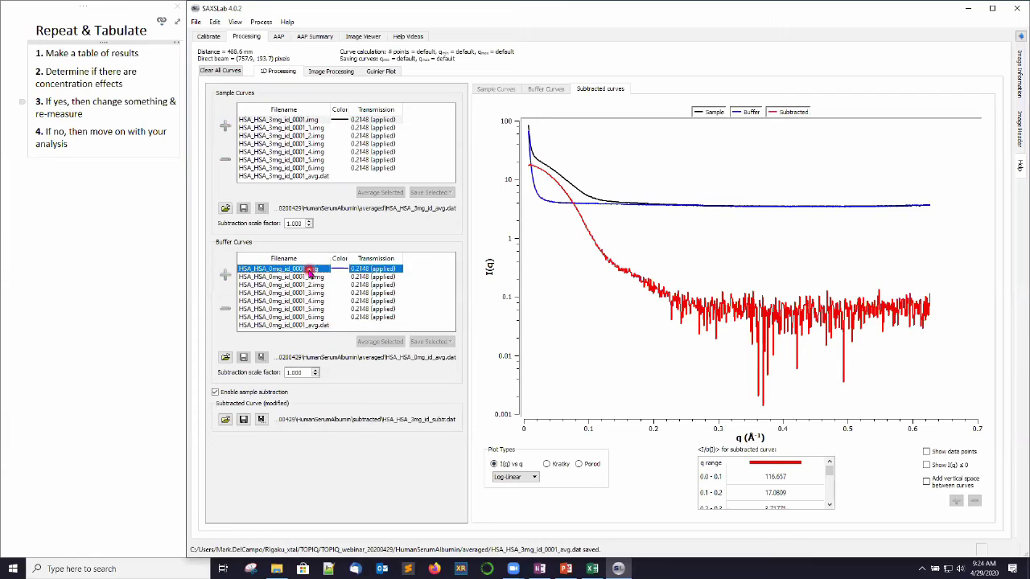
{"action": "left_click", "coordinate": [243, 420]}
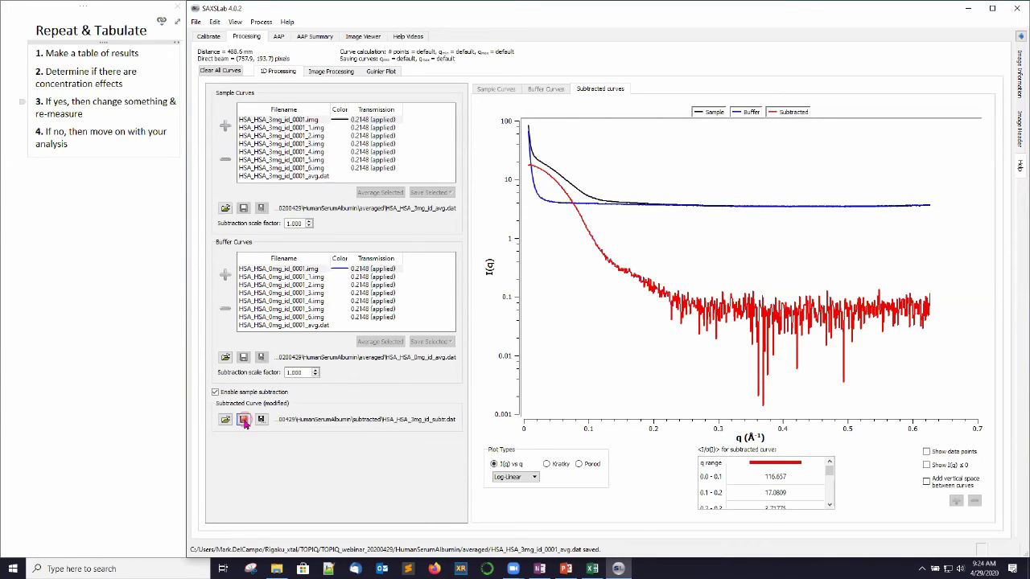
Step: Check the 3 mg Guinier fit and Kratky plot, then return to the I(q) vs q view
{"action": "left_click", "coordinate": [391, 71]}
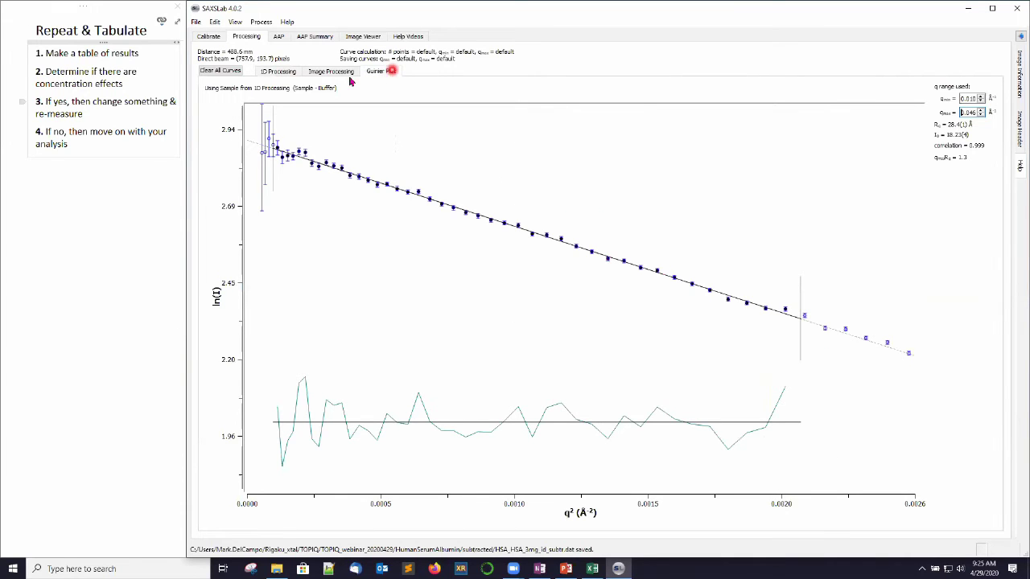
{"action": "left_click", "coordinate": [285, 71]}
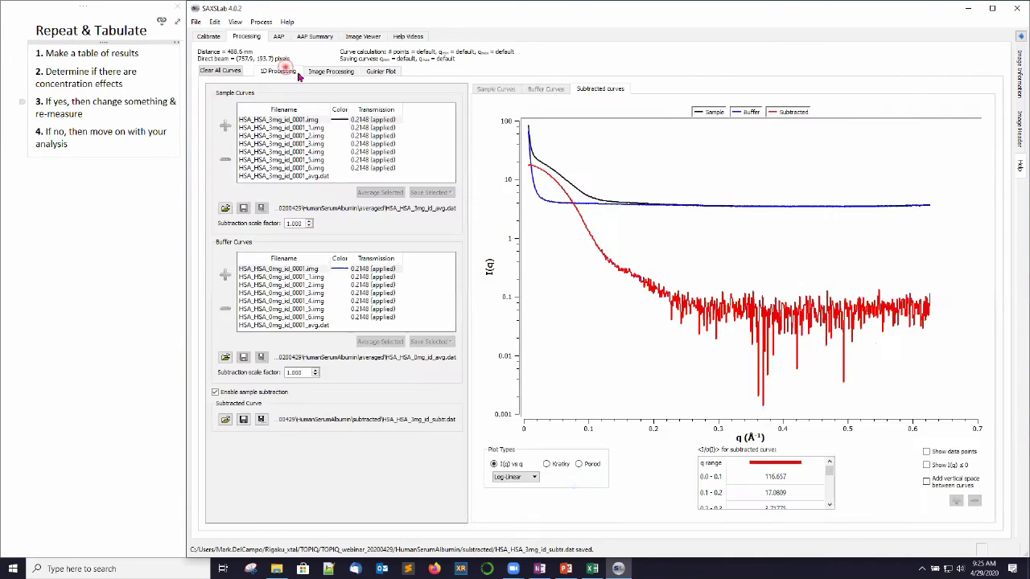
{"action": "left_click", "coordinate": [547, 465]}
{"action": "left_click", "coordinate": [712, 113]}
{"action": "left_click", "coordinate": [746, 115]}
{"action": "left_click", "coordinate": [748, 117]}
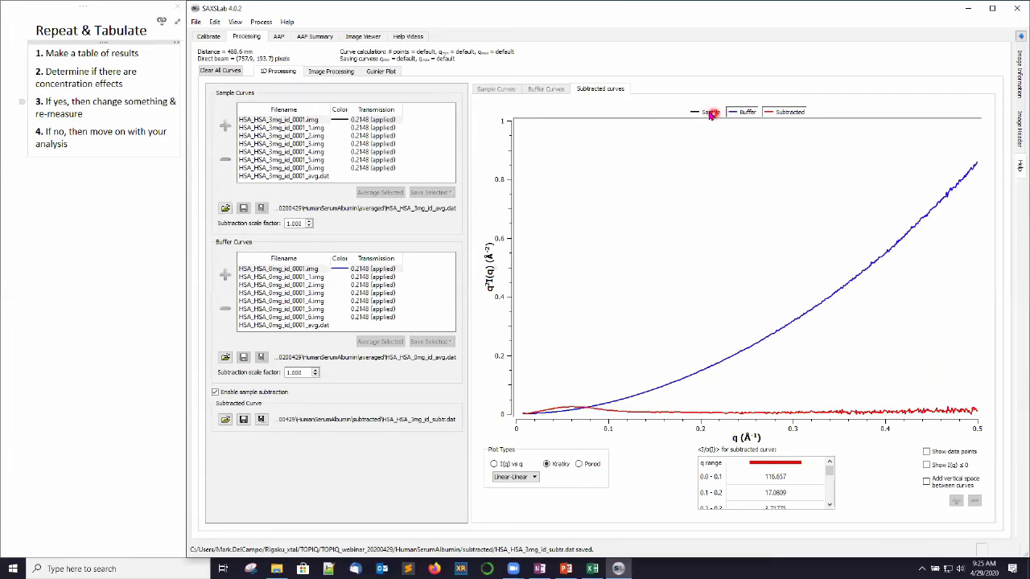
{"action": "left_click", "coordinate": [712, 113]}
{"action": "left_click", "coordinate": [498, 465]}
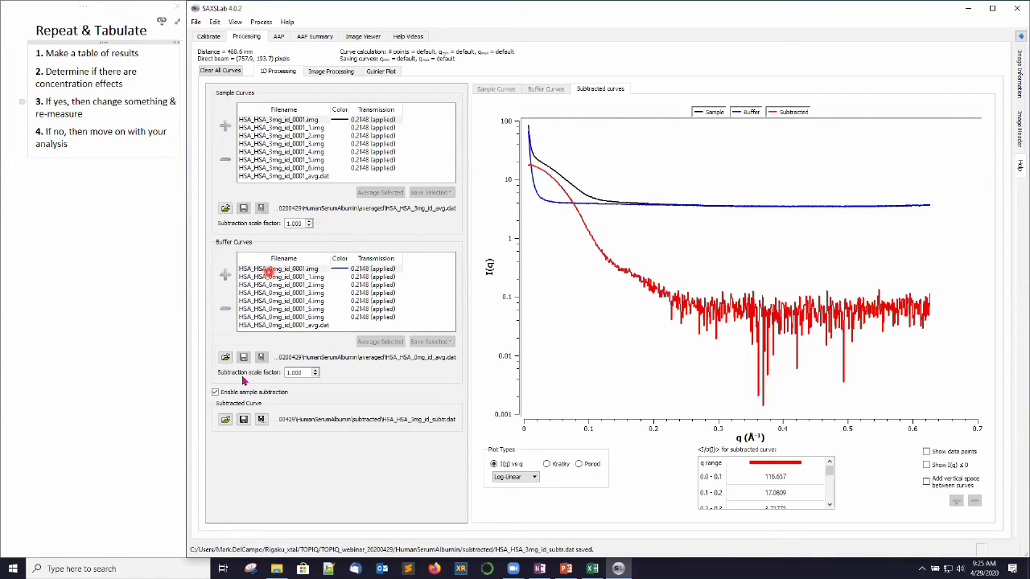
Step: Turn off sample subtraction and remove all the 3 mg sample curves
{"action": "left_click", "coordinate": [216, 393]}
{"action": "left_click", "coordinate": [226, 158]}
{"action": "left_click", "coordinate": [225, 159]}
{"action": "left_click", "coordinate": [246, 125]}
{"action": "left_click", "coordinate": [251, 119]}
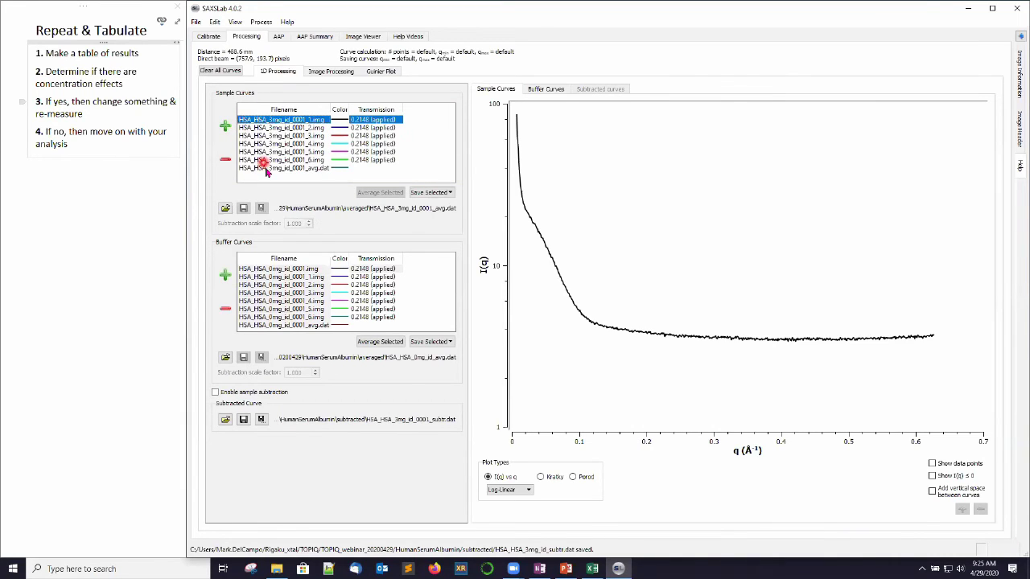
{"action": "left_click", "coordinate": [265, 168], "text": "shift"}
{"action": "left_click", "coordinate": [225, 159]}
Step: Load the seven HSA_HSA_1.5mg sample images into the Sample Curves list
{"action": "left_click", "coordinate": [227, 128]}
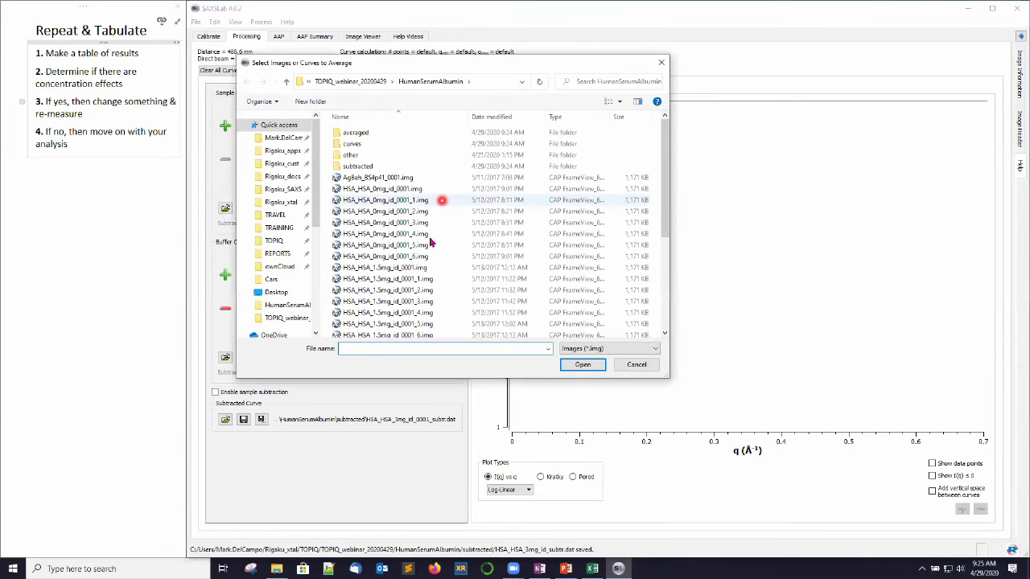
{"action": "left_click", "coordinate": [415, 268]}
{"action": "scroll", "coordinate": [413, 272], "scroll_direction": "down", "scroll_amount": 4}
{"action": "left_click", "coordinate": [435, 209], "text": "shift"}
{"action": "left_click", "coordinate": [582, 364]}
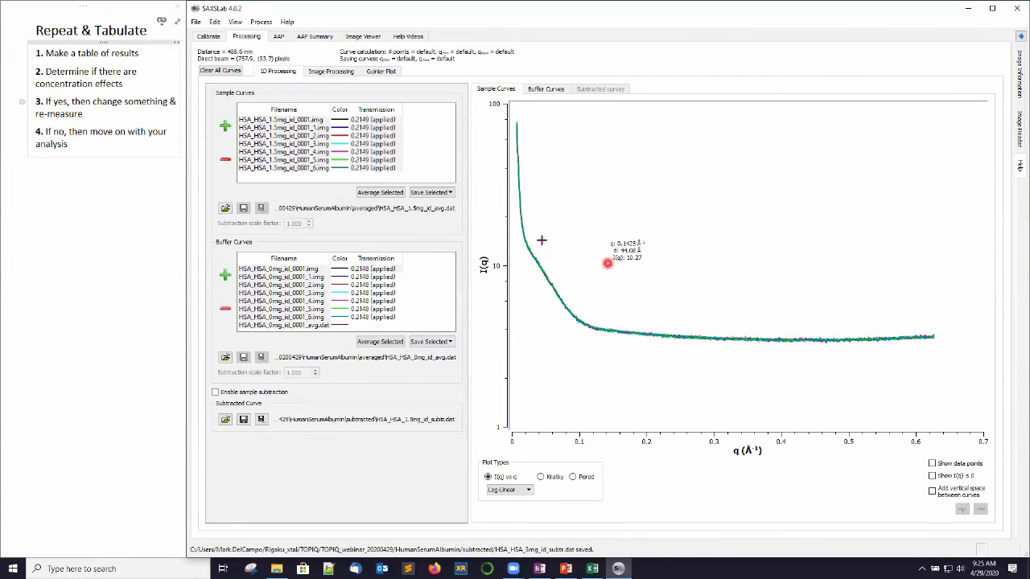
Step: Save the 1.5 mg sample curves and their average as HSA_HSA_1.5mg_id_0001_avg.dat
{"action": "left_click", "coordinate": [432, 193]}
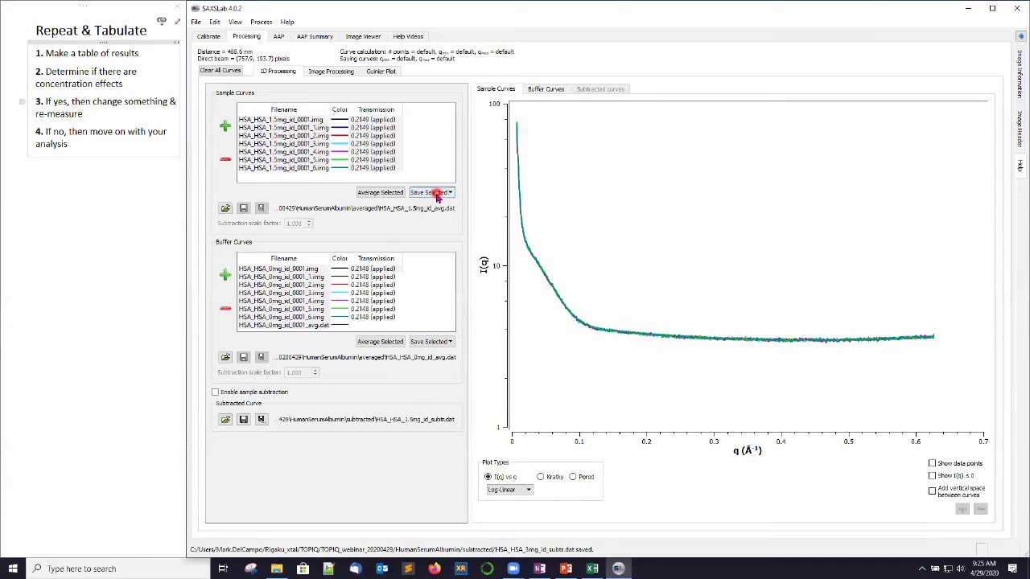
{"action": "left_click", "coordinate": [317, 127]}
{"action": "left_click", "coordinate": [320, 169], "text": "shift"}
{"action": "left_click", "coordinate": [369, 193]}
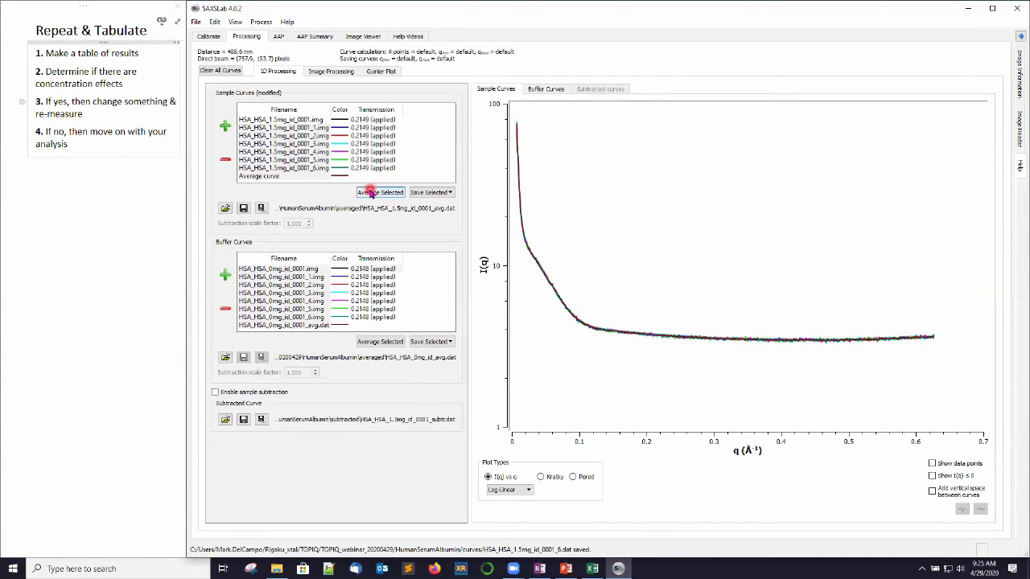
{"action": "left_click", "coordinate": [260, 176]}
{"action": "left_click", "coordinate": [246, 208]}
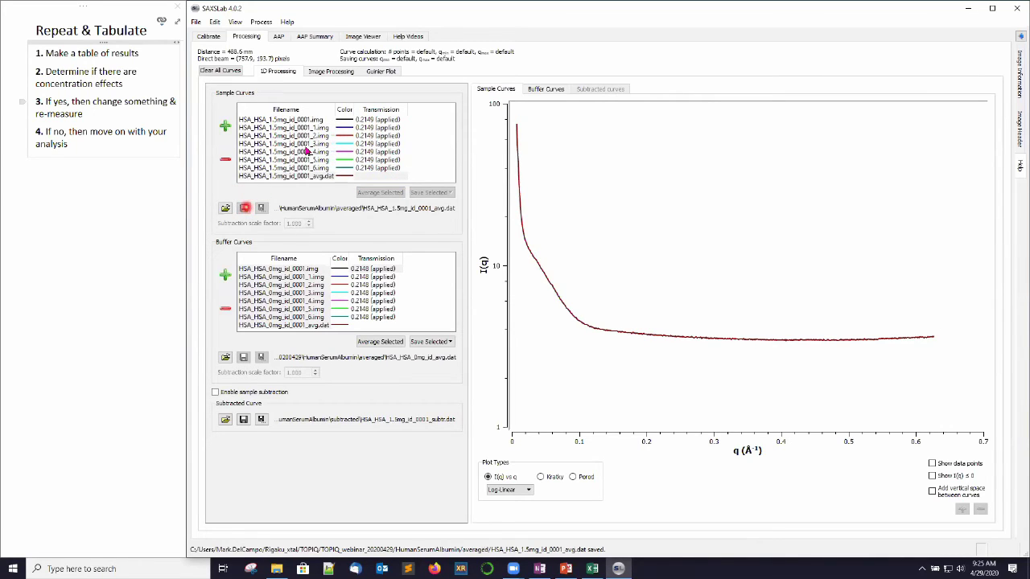
Step: Enable subtraction, save HSA_HSA_1.5mg_id_subtr.dat, and check its Guinier fit
{"action": "left_click", "coordinate": [215, 392]}
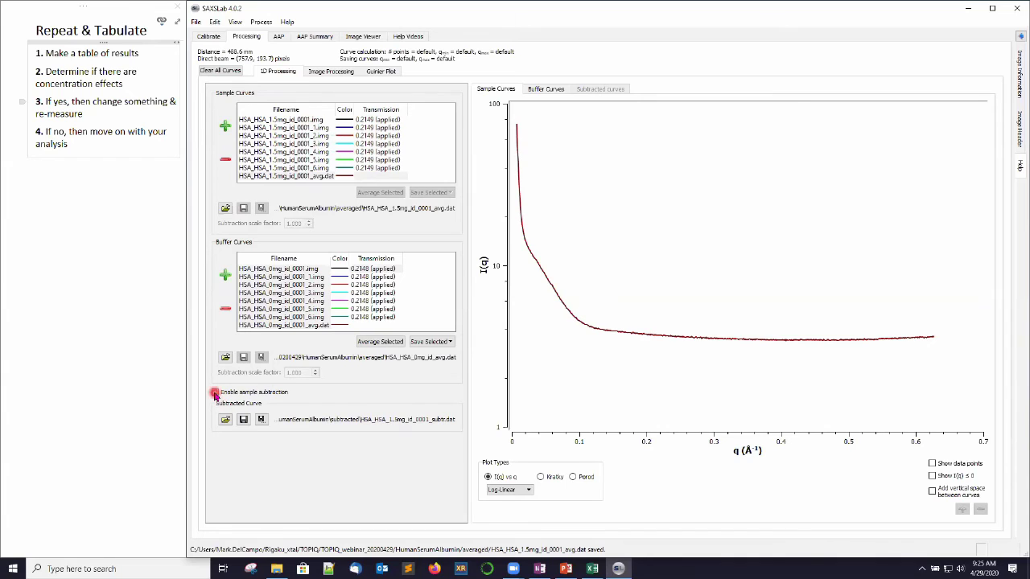
{"action": "left_click", "coordinate": [295, 118]}
{"action": "left_click", "coordinate": [311, 269]}
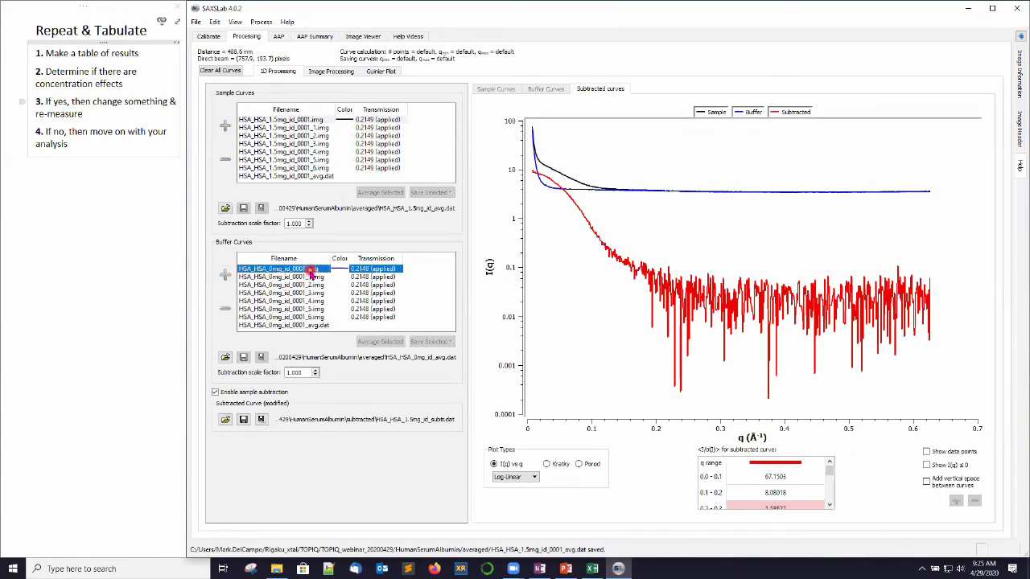
{"action": "left_click", "coordinate": [243, 420]}
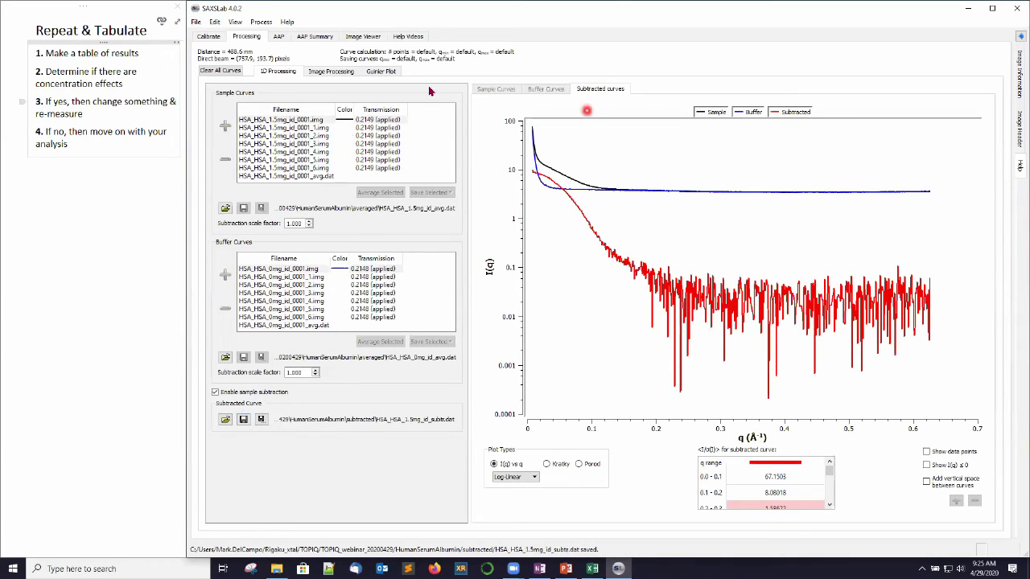
{"action": "left_click", "coordinate": [388, 72]}
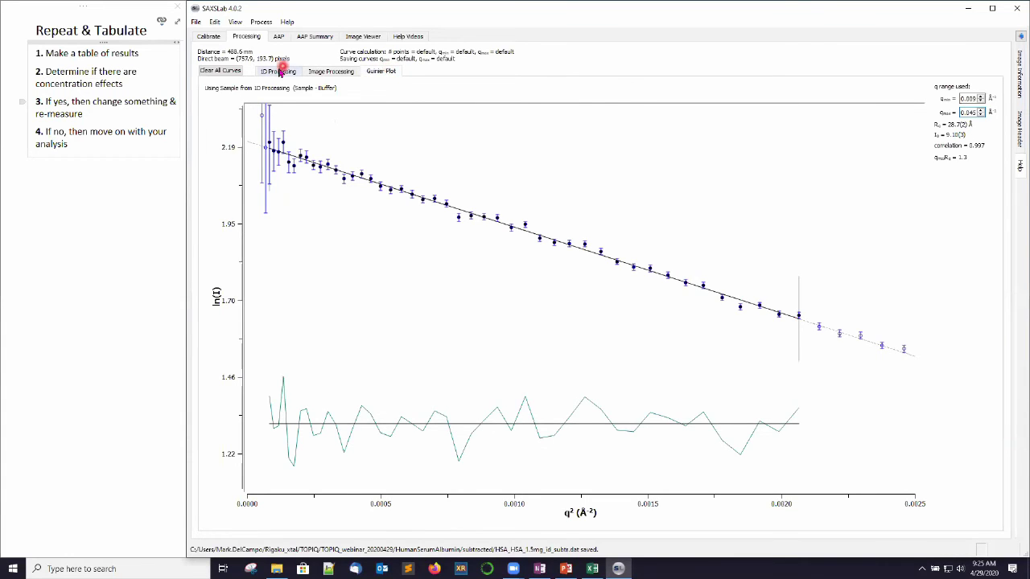
{"action": "left_click", "coordinate": [277, 71]}
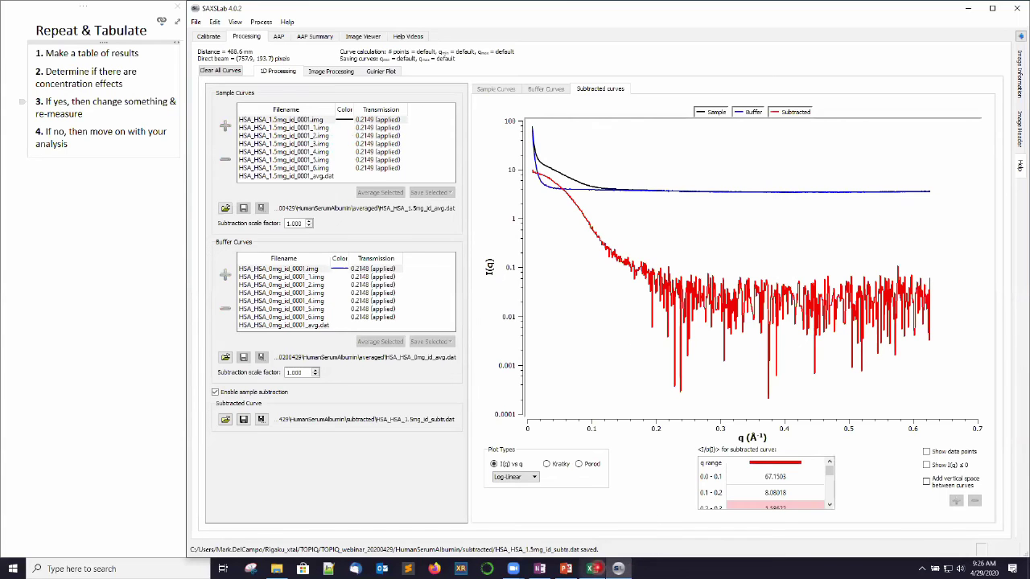
Step: Bring Params.xlsx forward and check the I(0), Rg and Folded entries for 5, 3 and 1.5 mg/mL
{"action": "mouse_move", "coordinate": [595, 569]}
{"action": "left_click", "coordinate": [593, 515]}
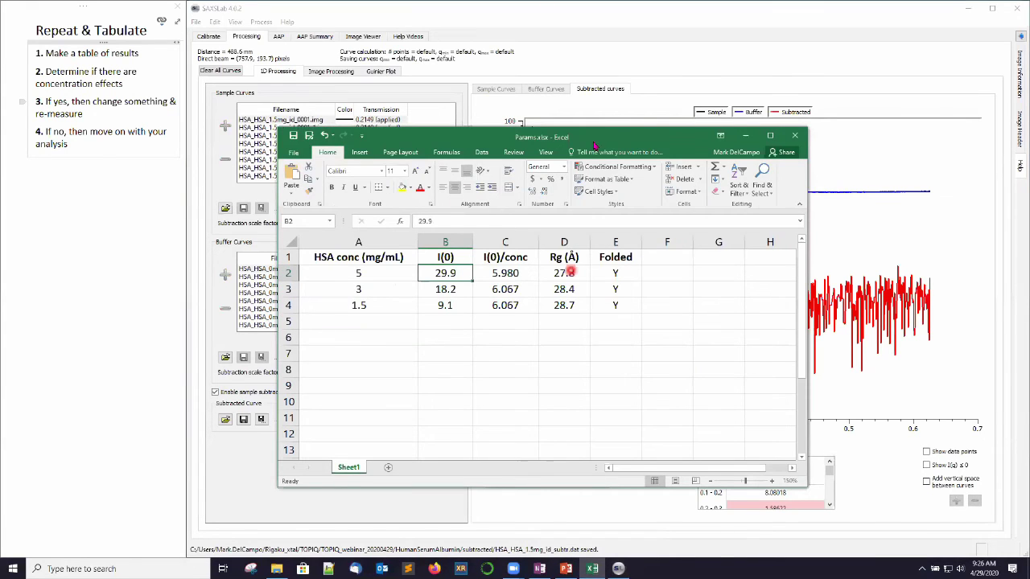
{"action": "left_click_drag", "start_coordinate": [592, 142], "coordinate": [585, 124]}
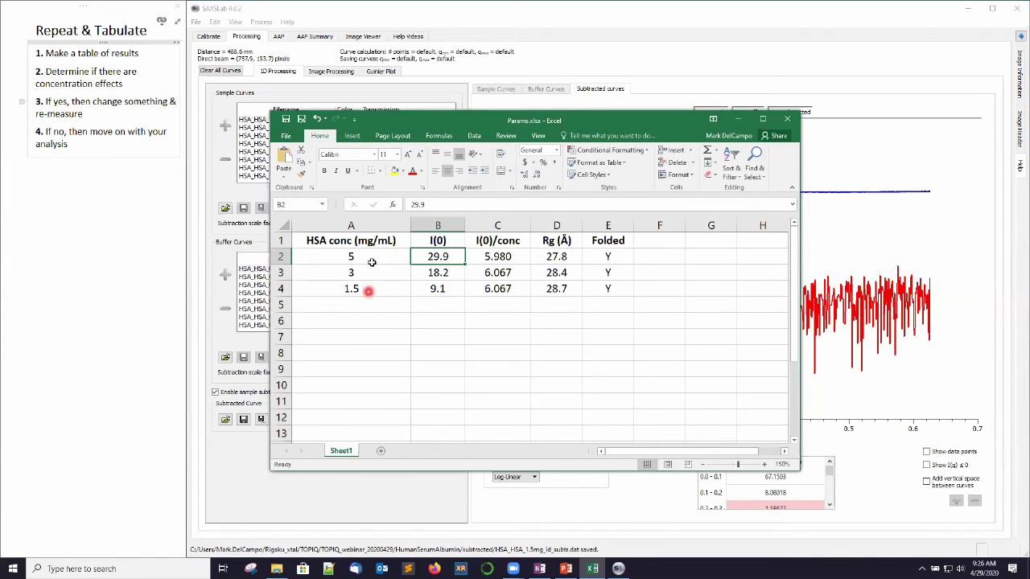
{"action": "left_click", "coordinate": [452, 286]}
{"action": "left_click", "coordinate": [558, 260]}
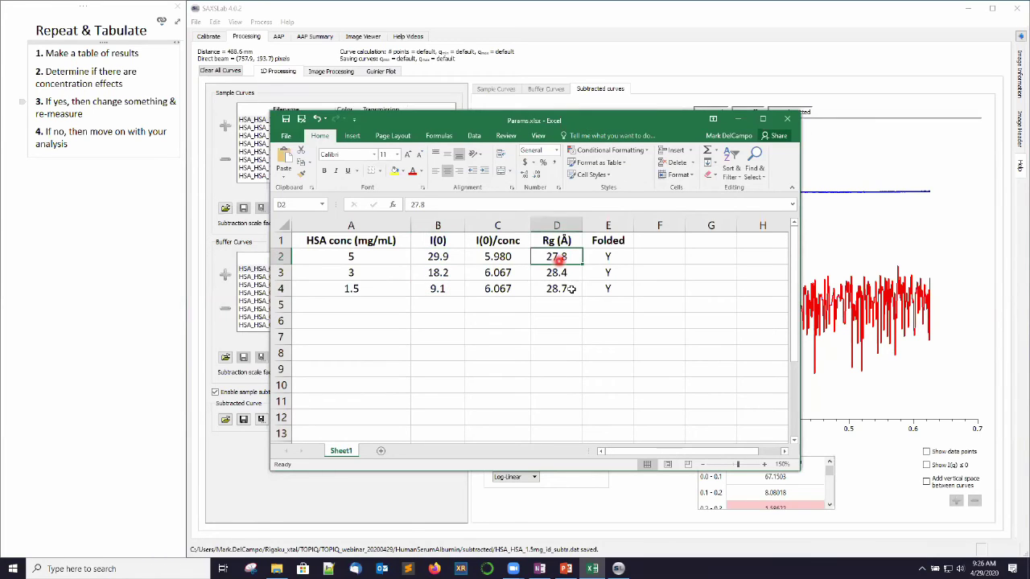
{"action": "left_click", "coordinate": [573, 290]}
{"action": "left_click", "coordinate": [612, 259]}
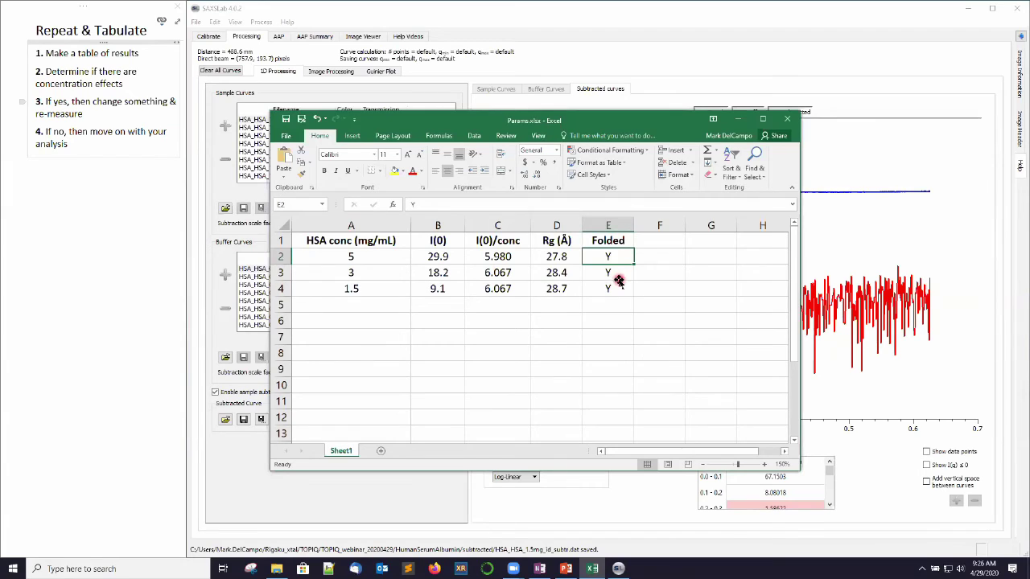
{"action": "left_click", "coordinate": [618, 277]}
{"action": "left_click", "coordinate": [619, 289]}
{"action": "left_click", "coordinate": [612, 258]}
{"action": "left_click", "coordinate": [615, 274]}
{"action": "left_click", "coordinate": [617, 289]}
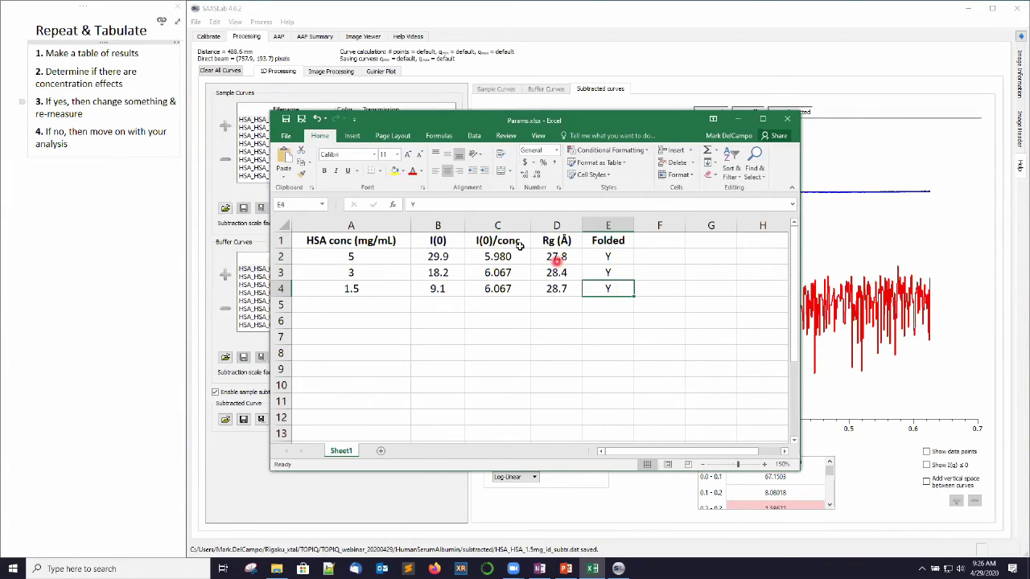
Step: Inspect the I(0)/conc formula and the C2:D4 values (5.980, 6.067, 6.067; Rg 27.8–28.7 Å)
{"action": "left_click", "coordinate": [515, 244]}
{"action": "left_click", "coordinate": [501, 255]}
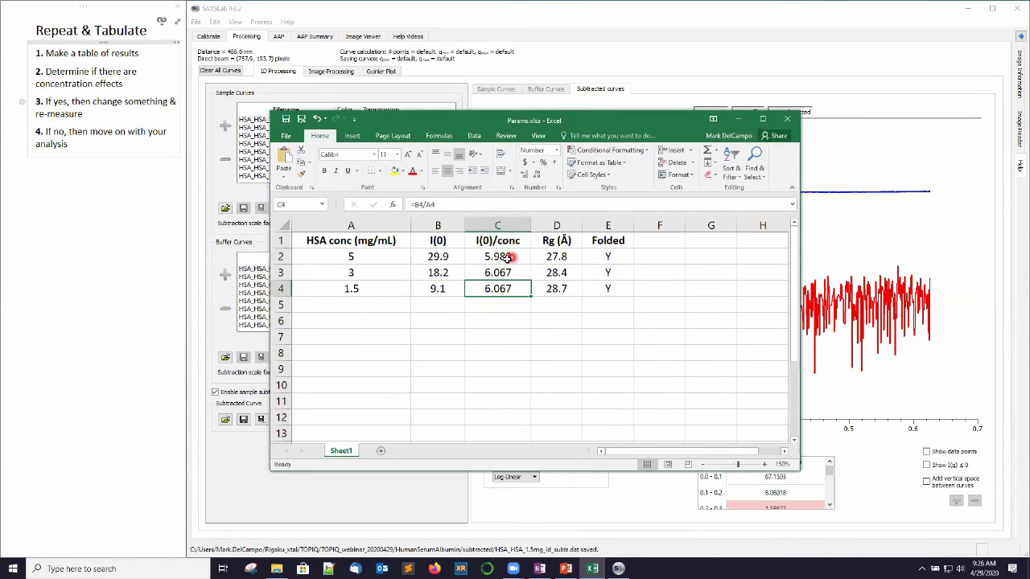
{"action": "left_click_drag", "start_coordinate": [502, 257], "coordinate": [565, 291]}
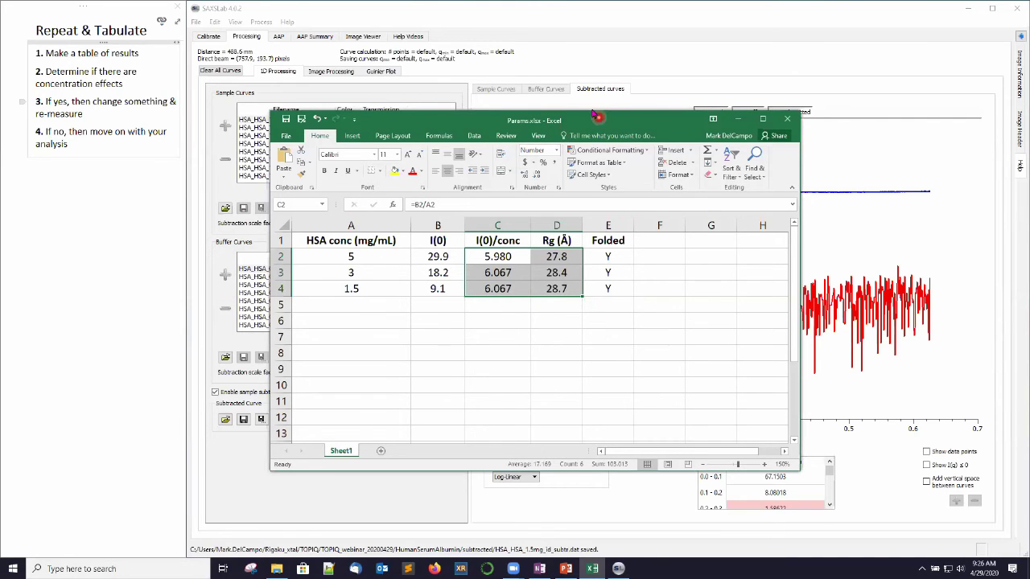
{"action": "left_click_drag", "start_coordinate": [597, 117], "coordinate": [543, 125]}
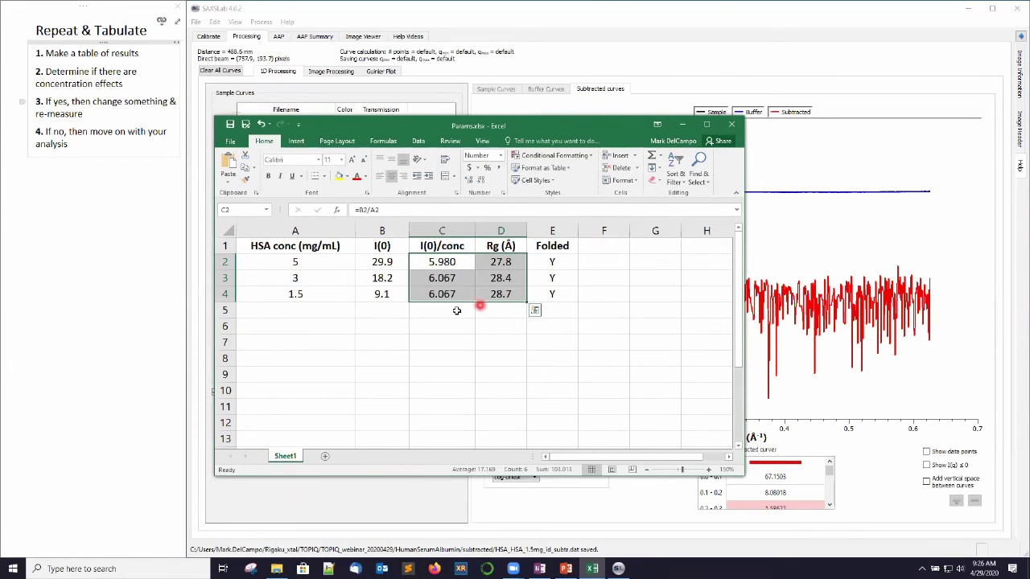
{"action": "left_click", "coordinate": [503, 262]}
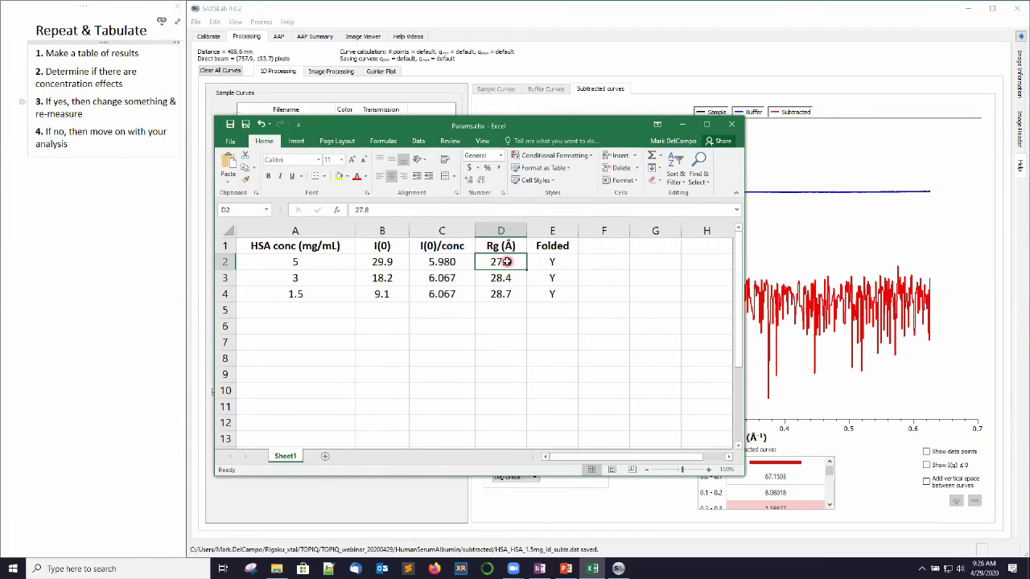
{"action": "left_click", "coordinate": [454, 262]}
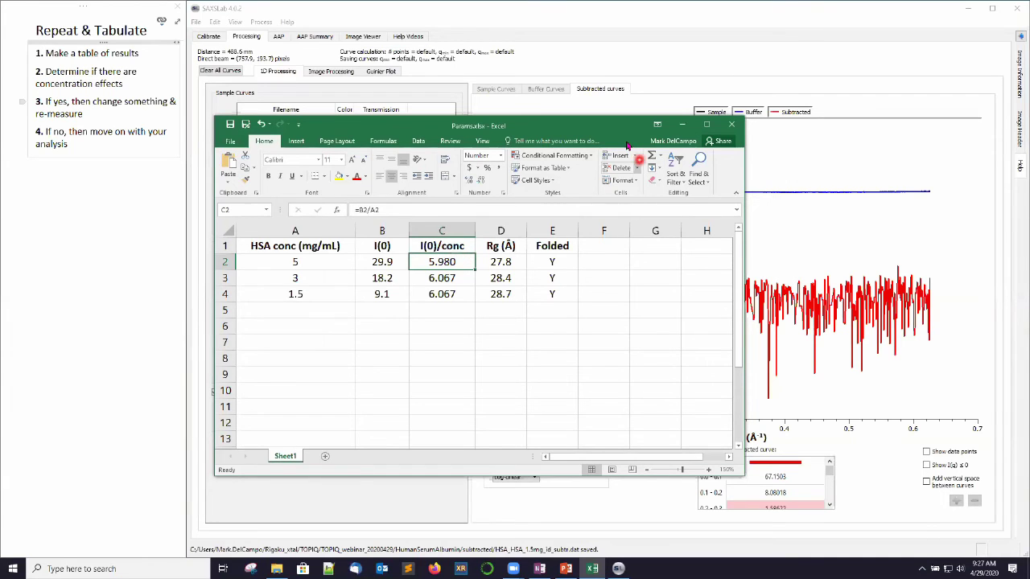
{"action": "left_click_drag", "start_coordinate": [620, 132], "coordinate": [639, 133]}
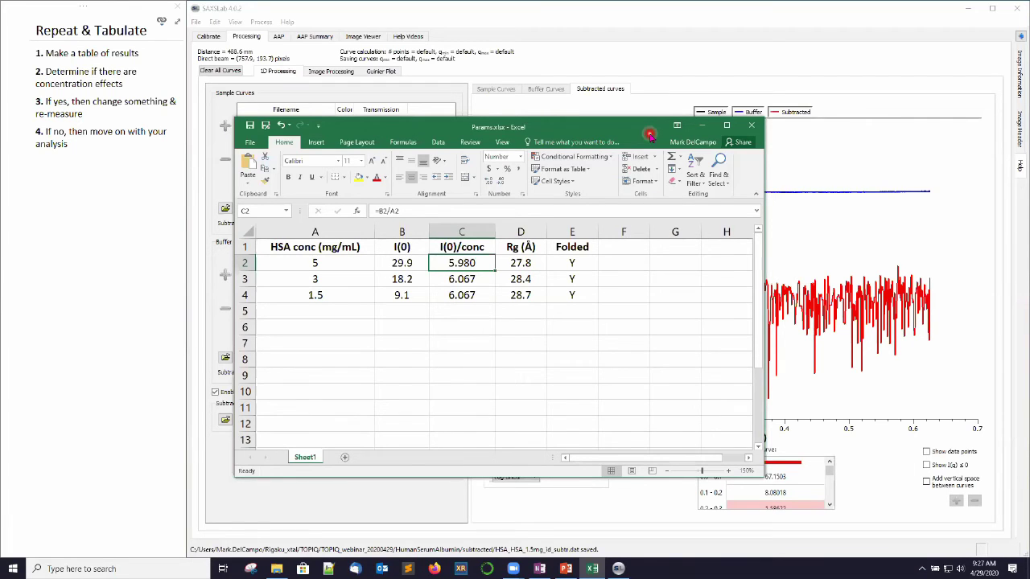
Step: Minimize the spreadsheet, advance the notes to the Files page and open HumanSerumAlbumin in Explorer
{"action": "left_click", "coordinate": [702, 126]}
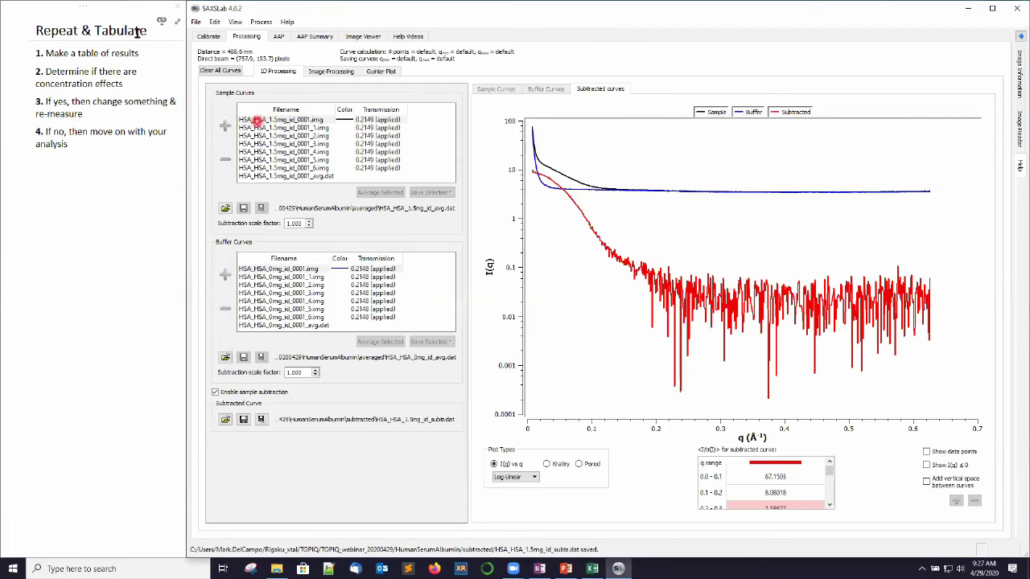
{"action": "left_click", "coordinate": [153, 35]}
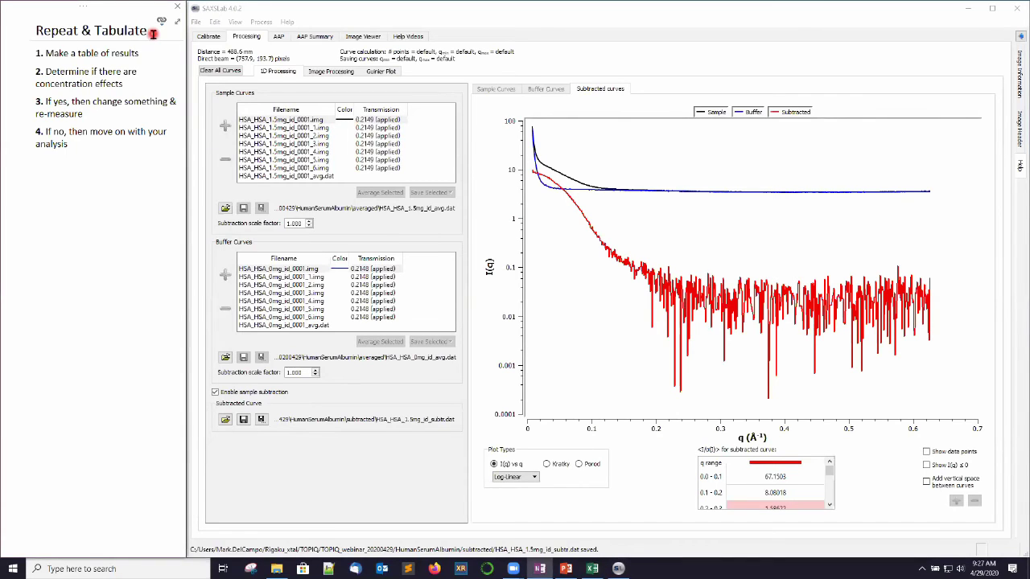
{"action": "key", "text": "ctrl+Page_Down"}
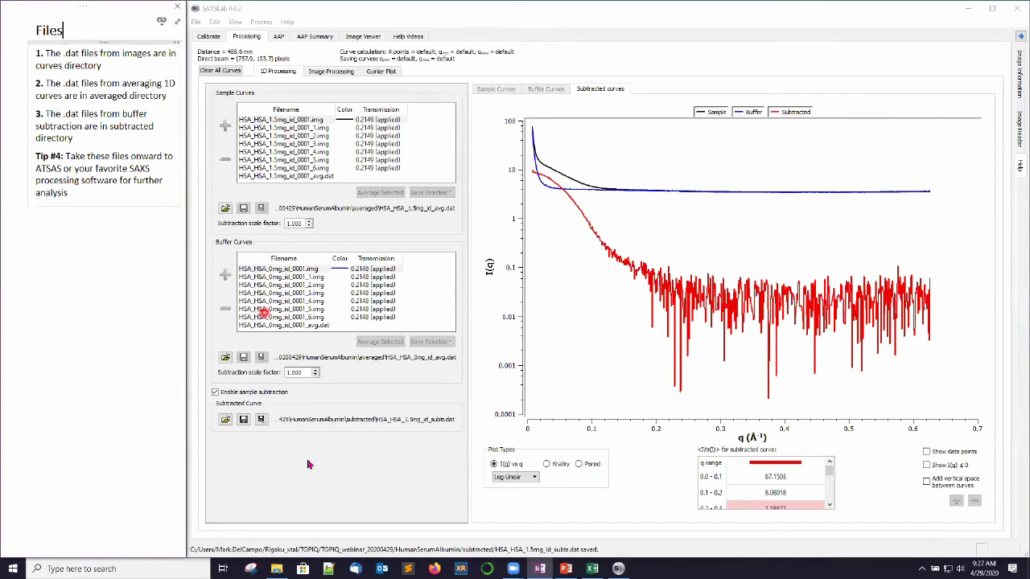
{"action": "left_click", "coordinate": [276, 569]}
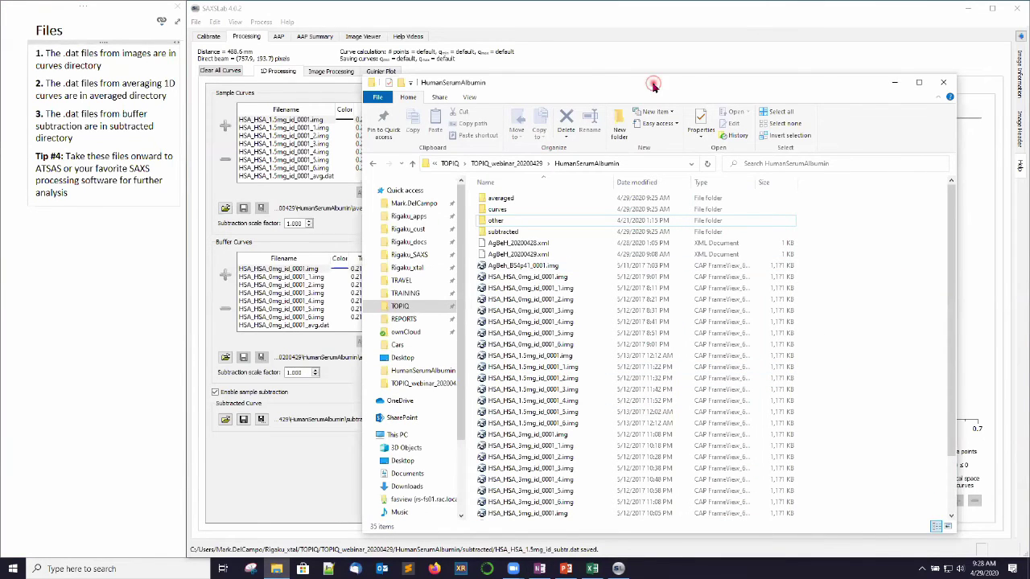
{"action": "left_click_drag", "start_coordinate": [653, 87], "coordinate": [588, 74]}
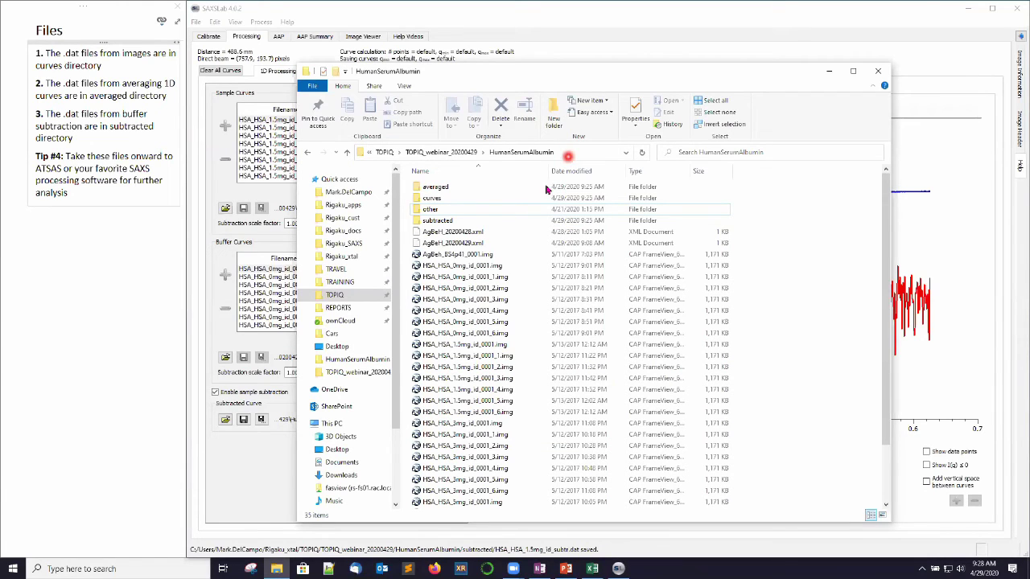
Step: Browse the curves, averaged and subtracted subfolders, returning to HumanSerumAlbumin each time
{"action": "left_click", "coordinate": [432, 199]}
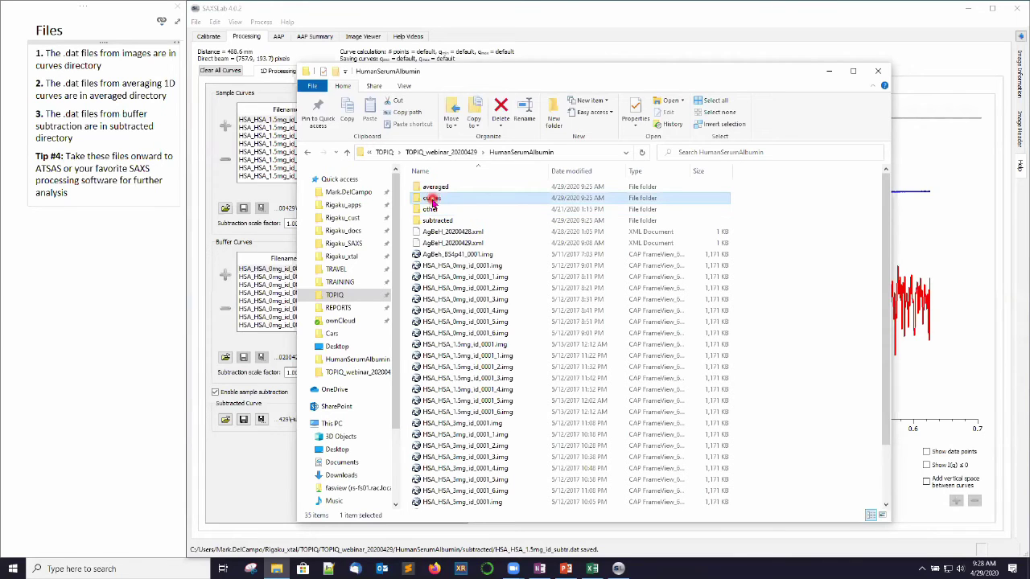
{"action": "double_click", "coordinate": [432, 199]}
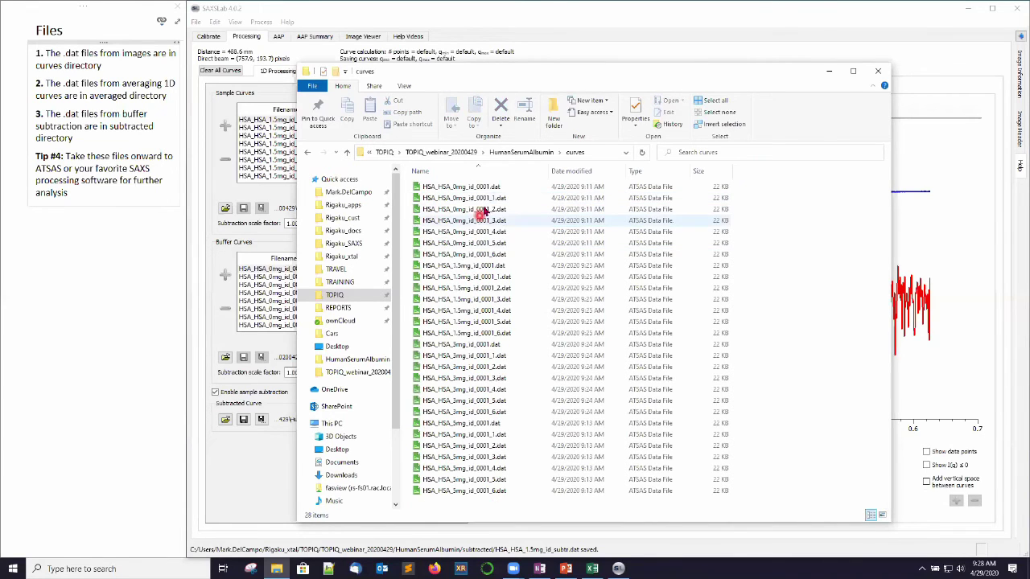
{"action": "left_click", "coordinate": [528, 504]}
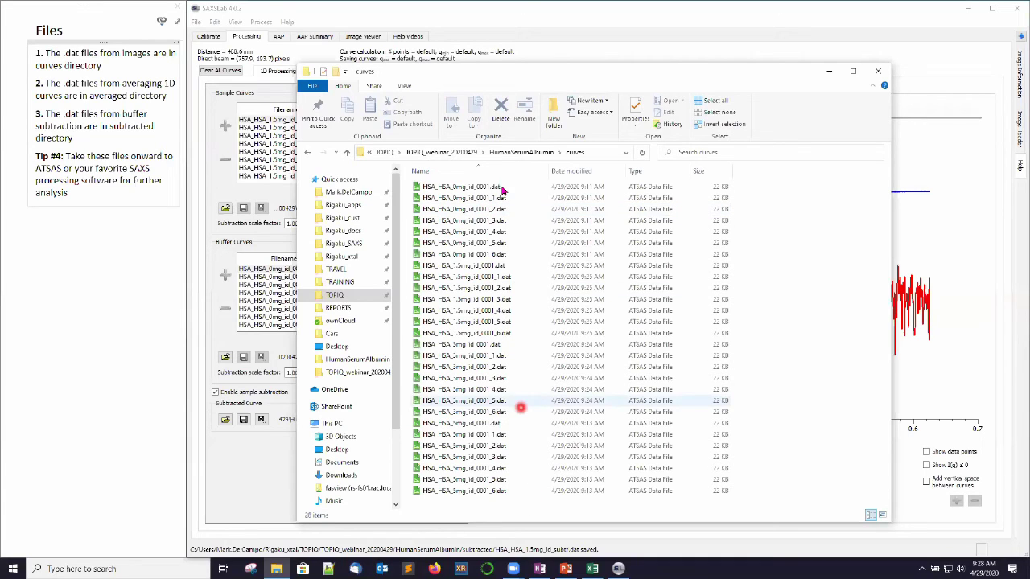
{"action": "left_click", "coordinate": [521, 153]}
{"action": "double_click", "coordinate": [440, 189]}
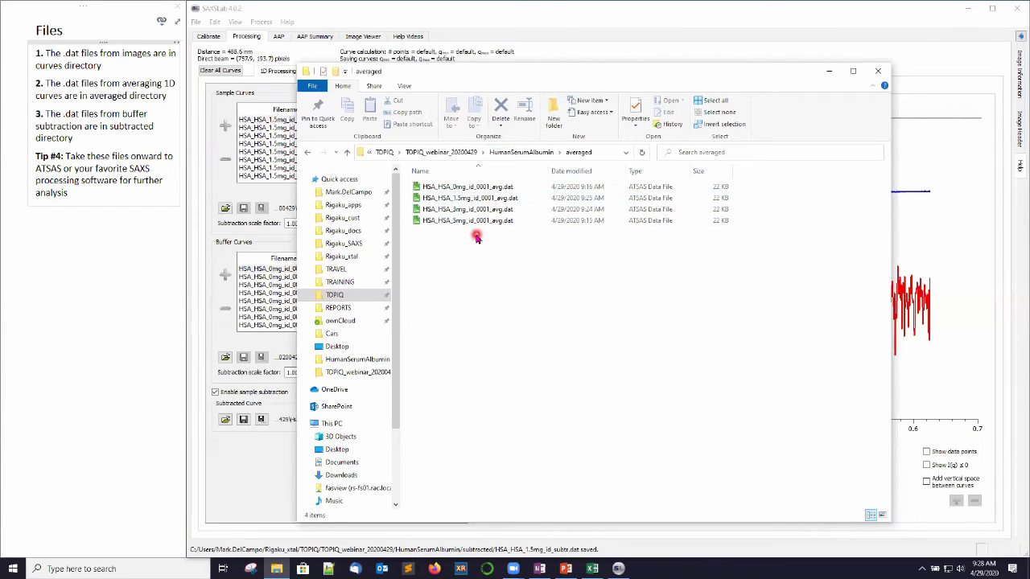
{"action": "left_click", "coordinate": [531, 157]}
{"action": "double_click", "coordinate": [447, 222]}
{"action": "left_click", "coordinate": [555, 290]}
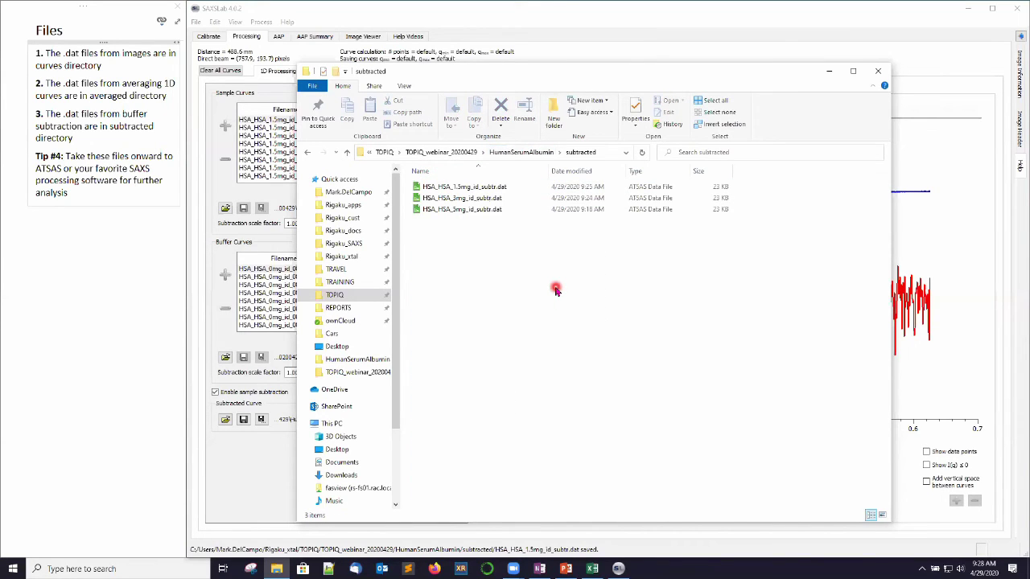
{"action": "left_click", "coordinate": [523, 158]}
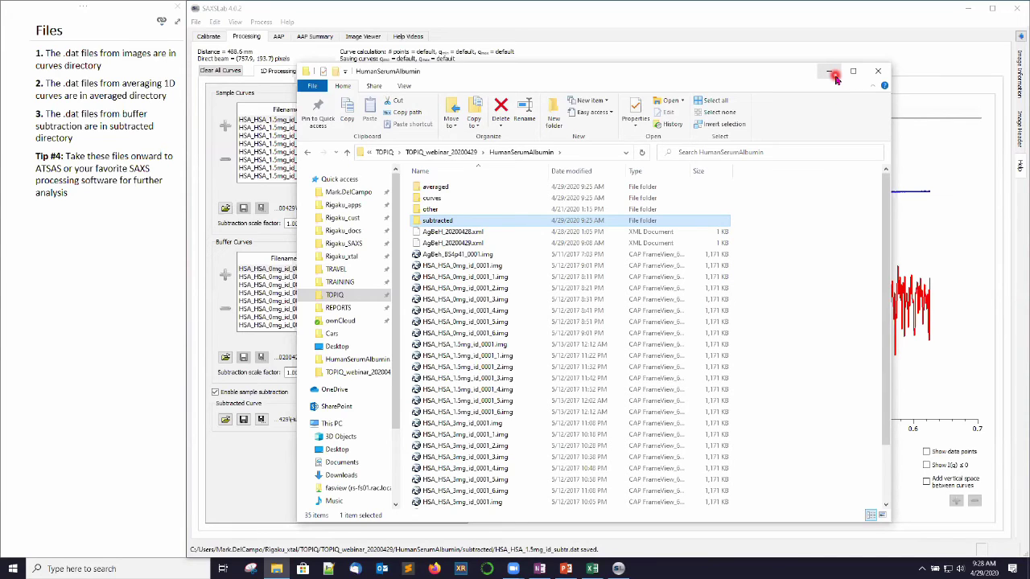
Step: Hide the file browser and page the notes to the eight-step Automatic Processing Pipeline list
{"action": "left_click", "coordinate": [835, 78]}
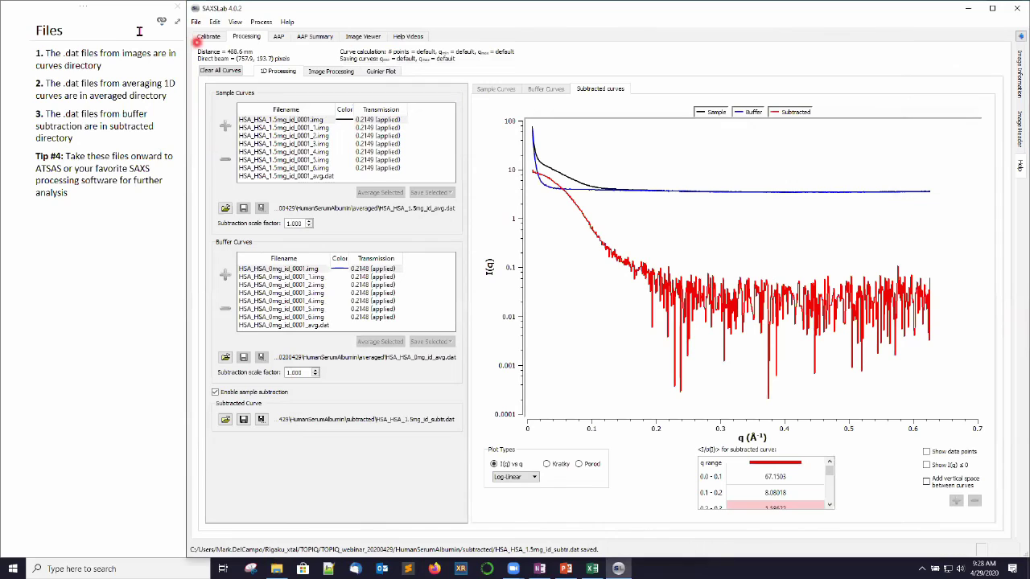
{"action": "left_click", "coordinate": [138, 30]}
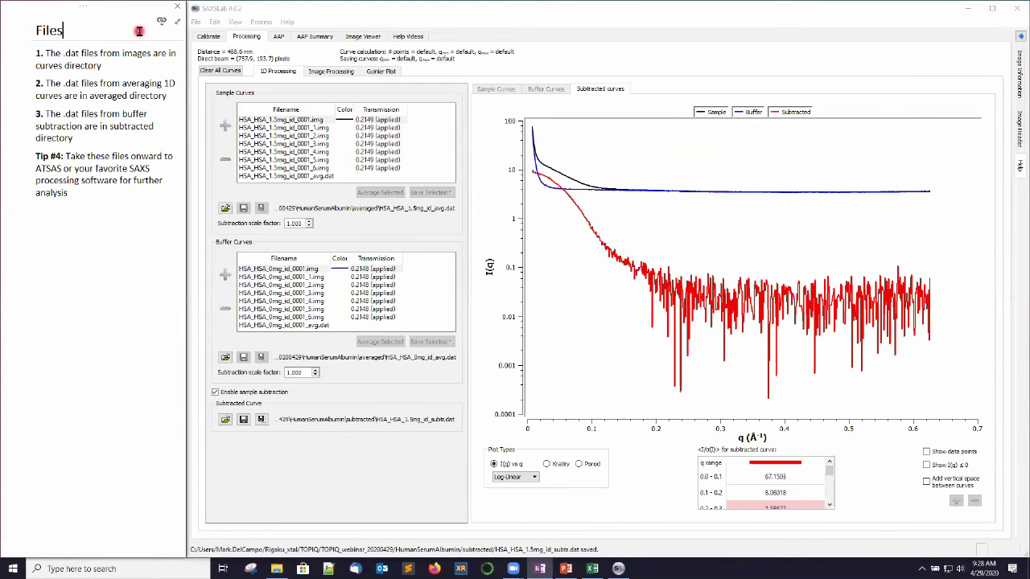
{"action": "key", "text": "ctrl+Page_Down"}
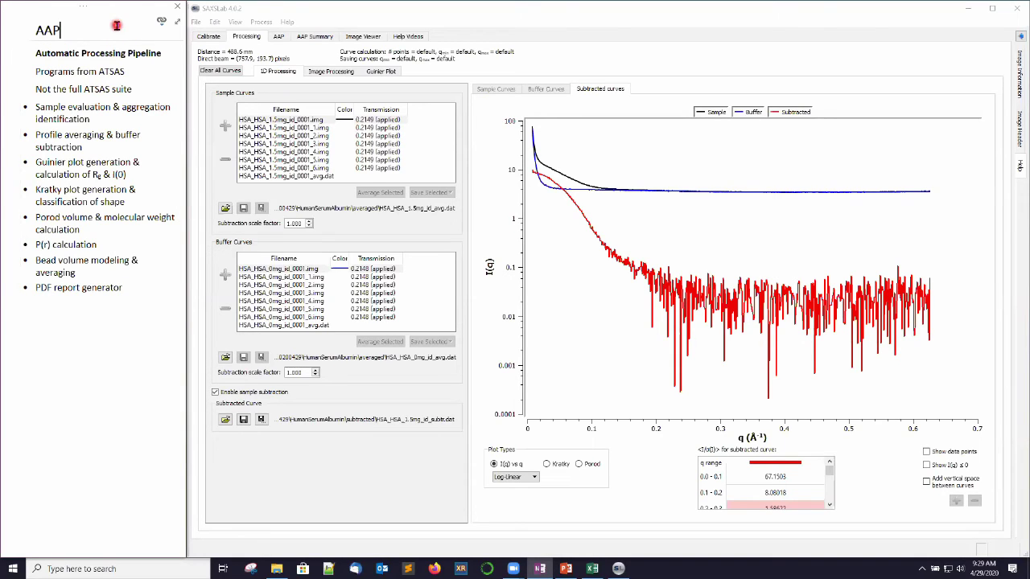
{"action": "key", "text": "ctrl+Page_Down"}
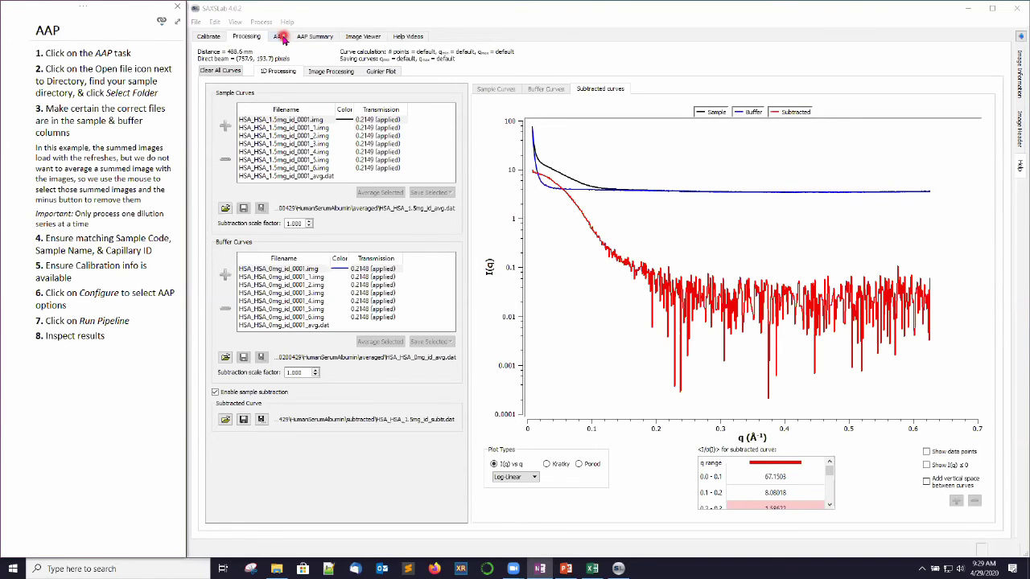
Step: Switch to the AAP task and load HumanSerumAlbumin as its image directory
{"action": "left_click", "coordinate": [282, 38]}
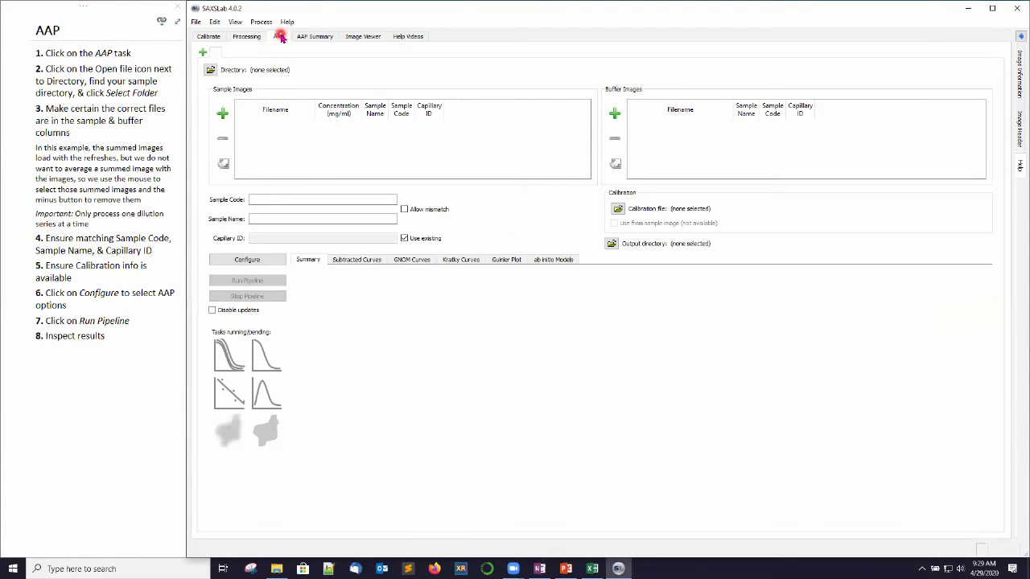
{"action": "left_click", "coordinate": [211, 70]}
{"action": "left_click", "coordinate": [427, 83]}
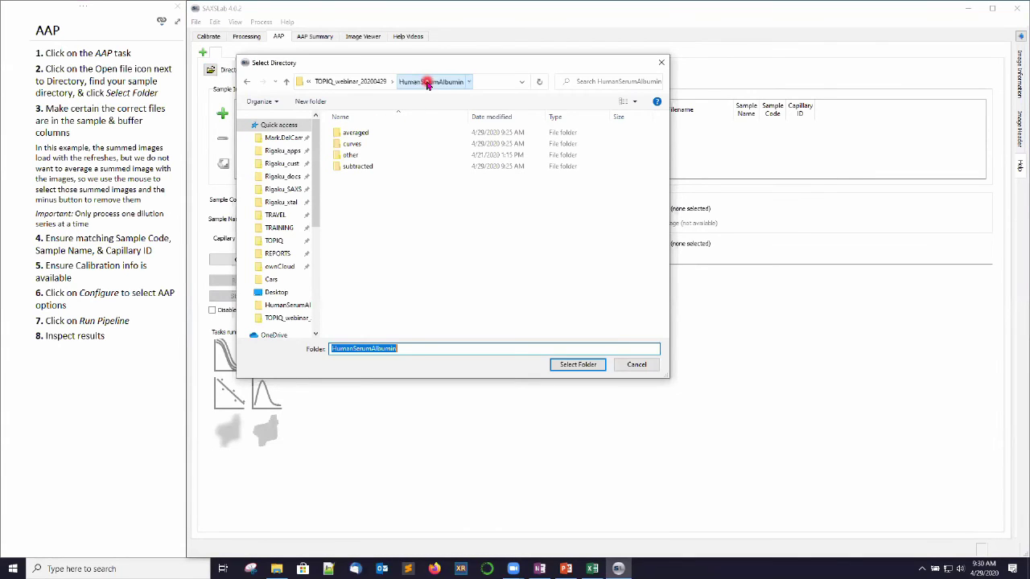
{"action": "left_click", "coordinate": [595, 366]}
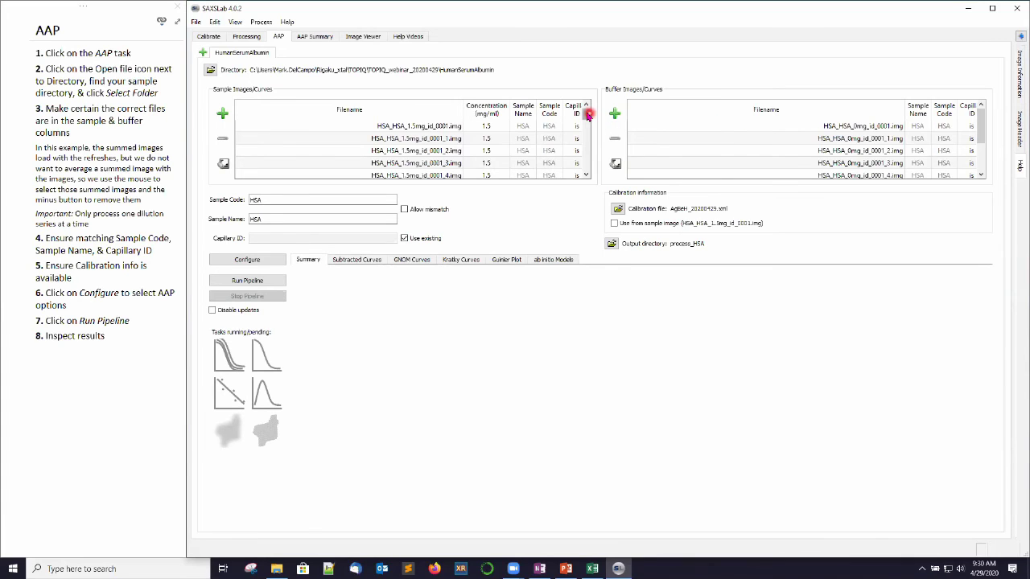
{"action": "left_click_drag", "start_coordinate": [587, 113], "coordinate": [576, 163]}
{"action": "scroll", "coordinate": [576, 164], "scroll_direction": "up", "scroll_amount": 4}
{"action": "mouse_move", "coordinate": [981, 137]}
{"action": "left_mouse_down"}
{"action": "mouse_move", "coordinate": [981, 157]}
{"action": "mouse_move", "coordinate": [980, 121]}
{"action": "left_mouse_up"}
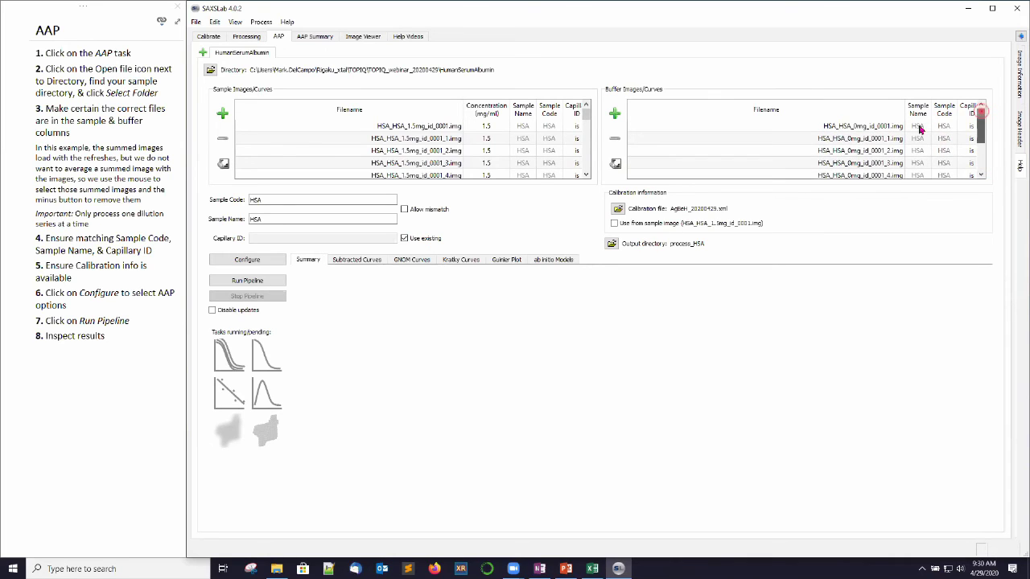
Step: Delete the summed id_0001 images from the Sample list and the summed 0mg image from Buffers
{"action": "left_click", "coordinate": [447, 128]}
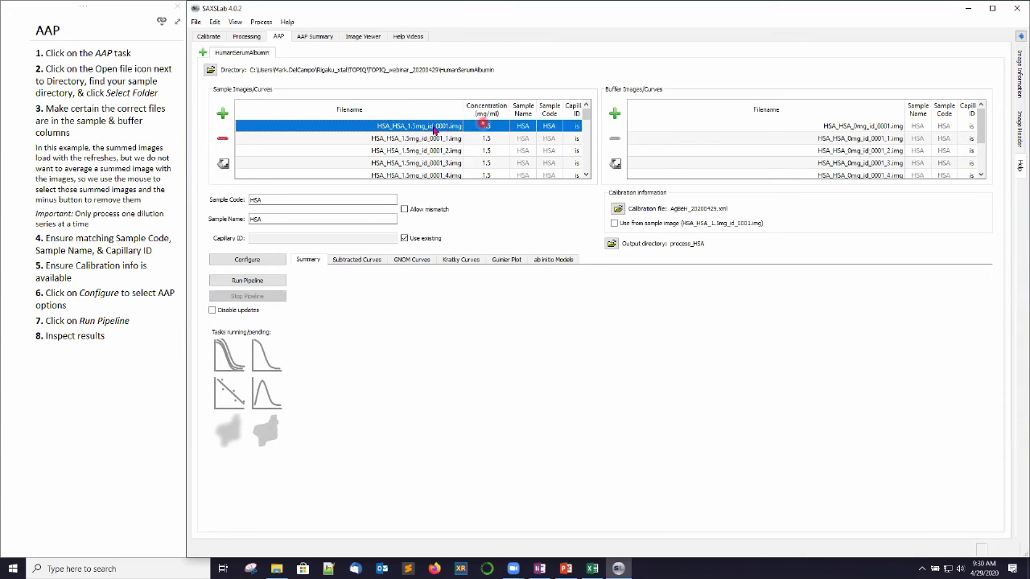
{"action": "scroll", "coordinate": [581, 125], "scroll_direction": "down", "scroll_amount": 2}
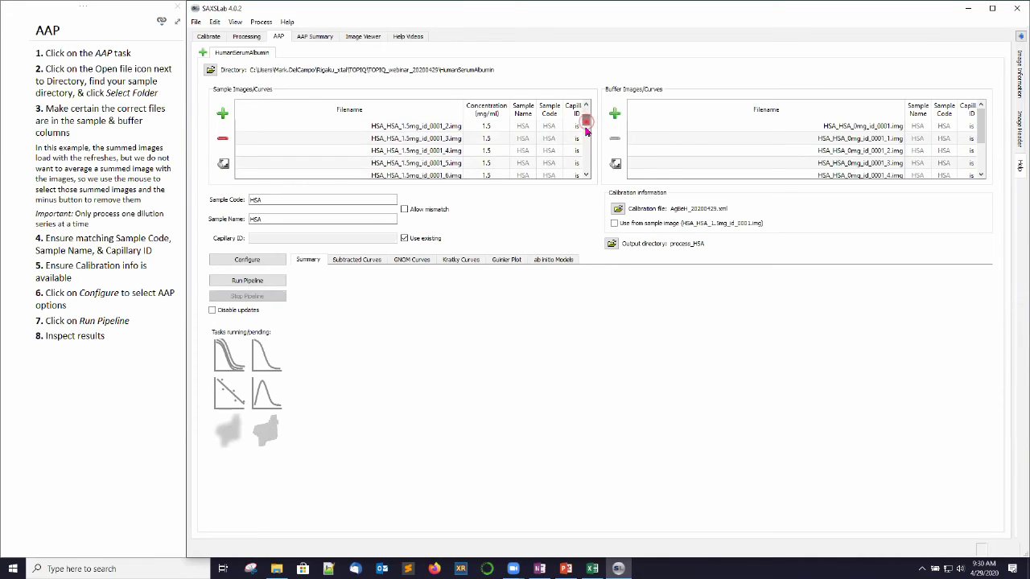
{"action": "left_click", "coordinate": [447, 164]}
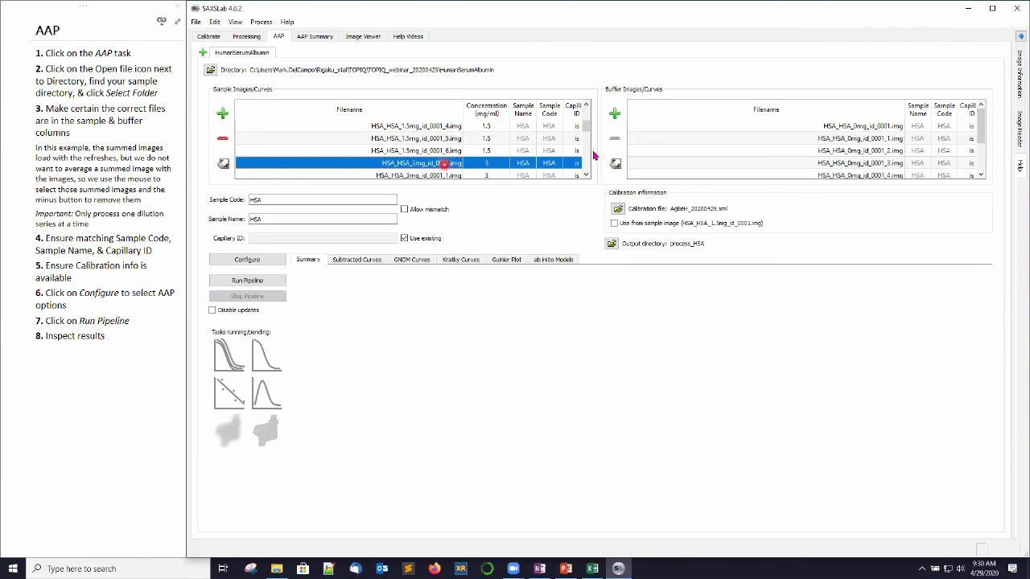
{"action": "left_click_drag", "start_coordinate": [588, 127], "coordinate": [537, 152]}
{"action": "left_click", "coordinate": [447, 153]}
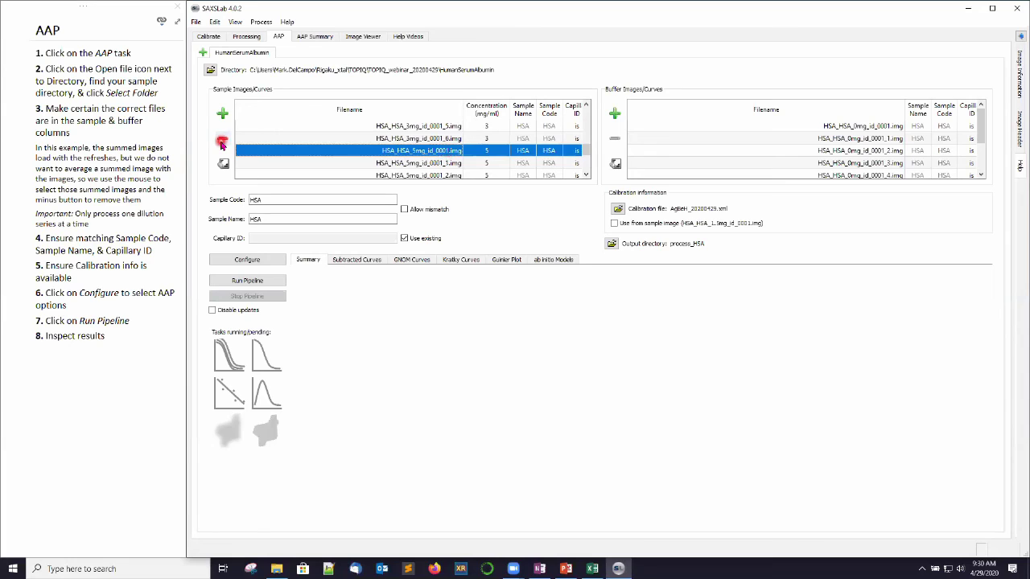
{"action": "left_click", "coordinate": [222, 141]}
{"action": "left_click", "coordinate": [986, 138]}
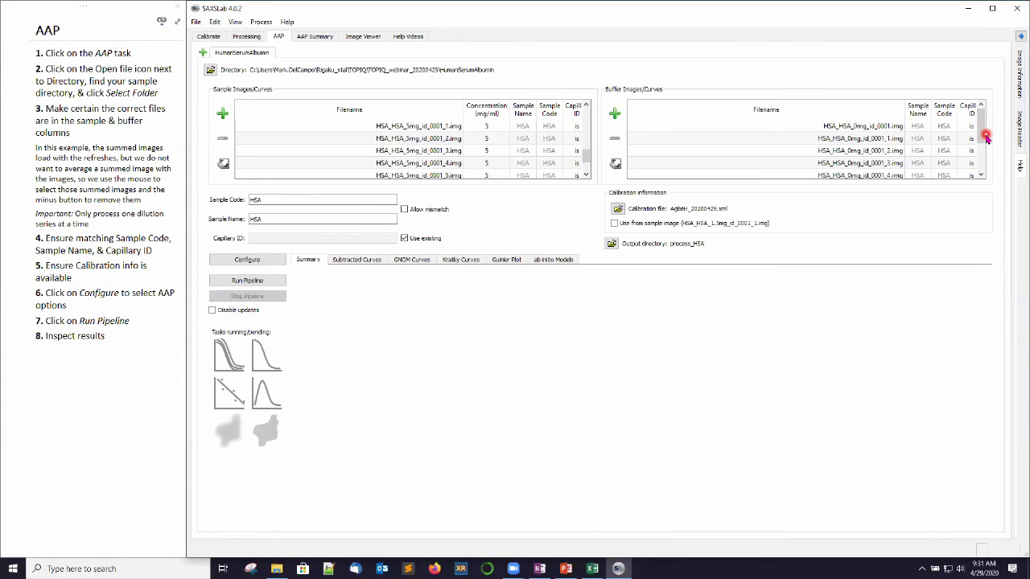
{"action": "left_click", "coordinate": [886, 127]}
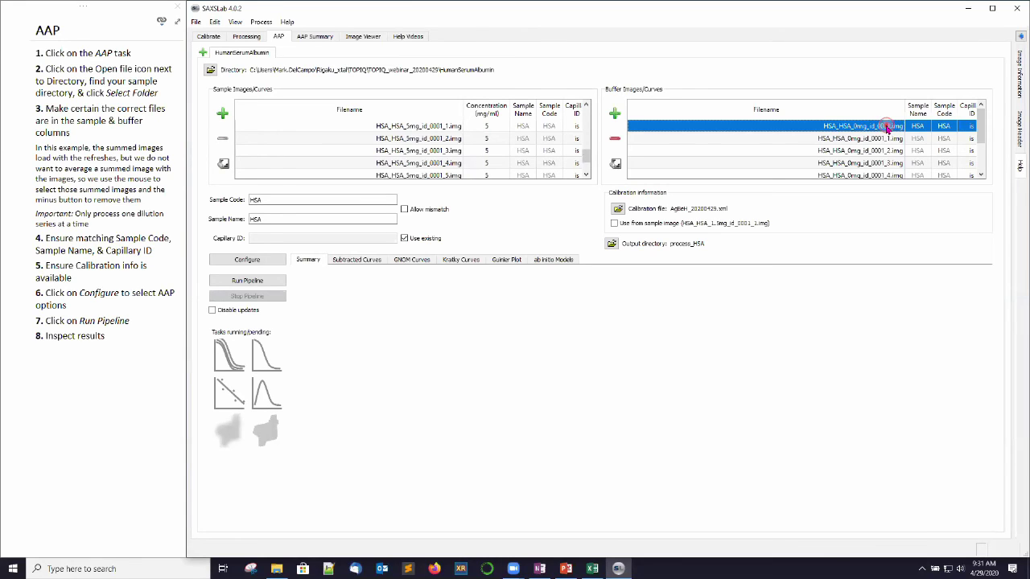
{"action": "left_click", "coordinate": [887, 128]}
{"action": "left_click", "coordinate": [615, 139]}
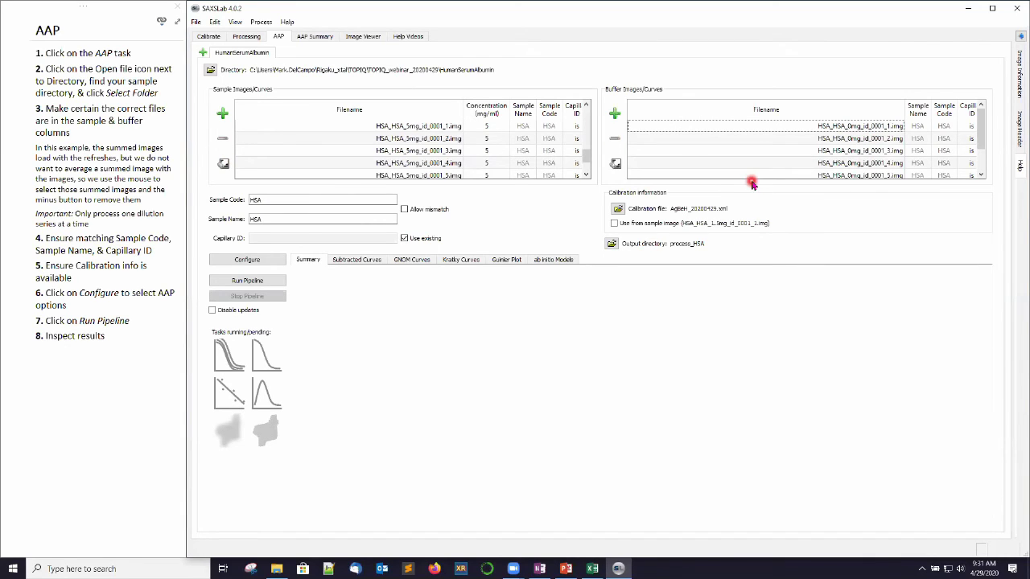
{"action": "left_click", "coordinate": [262, 225]}
Step: Open the pipeline configuration and select the 5% oversubtraction warning threshold
{"action": "left_click", "coordinate": [275, 261]}
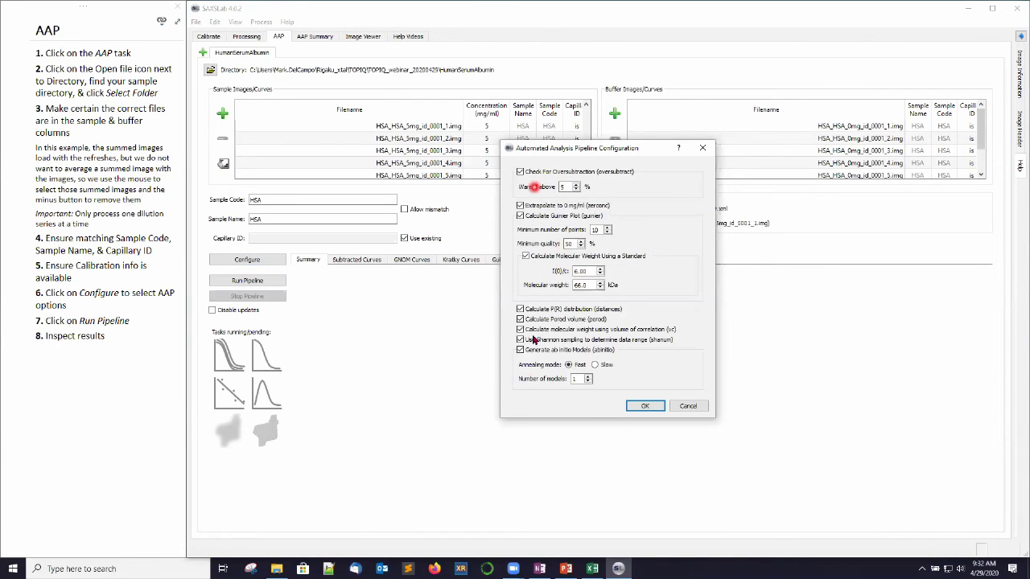
{"action": "left_click", "coordinate": [636, 407]}
{"action": "double_click", "coordinate": [562, 186]}
Step: Accept the configuration and run the pipeline on the 1.5, 3 and 5 mg/ml HSA series
{"action": "left_click", "coordinate": [652, 406]}
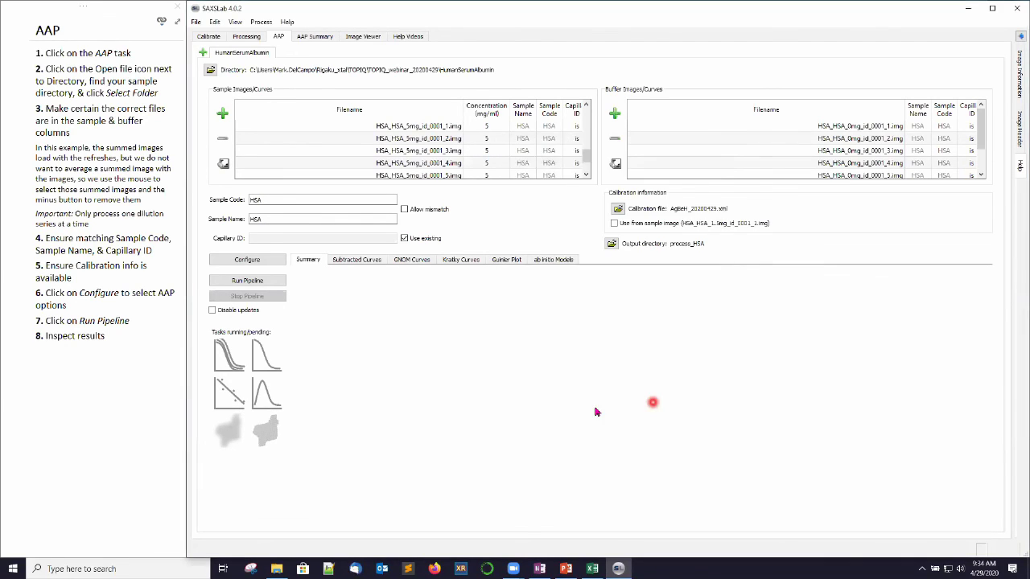
{"action": "left_click", "coordinate": [275, 285]}
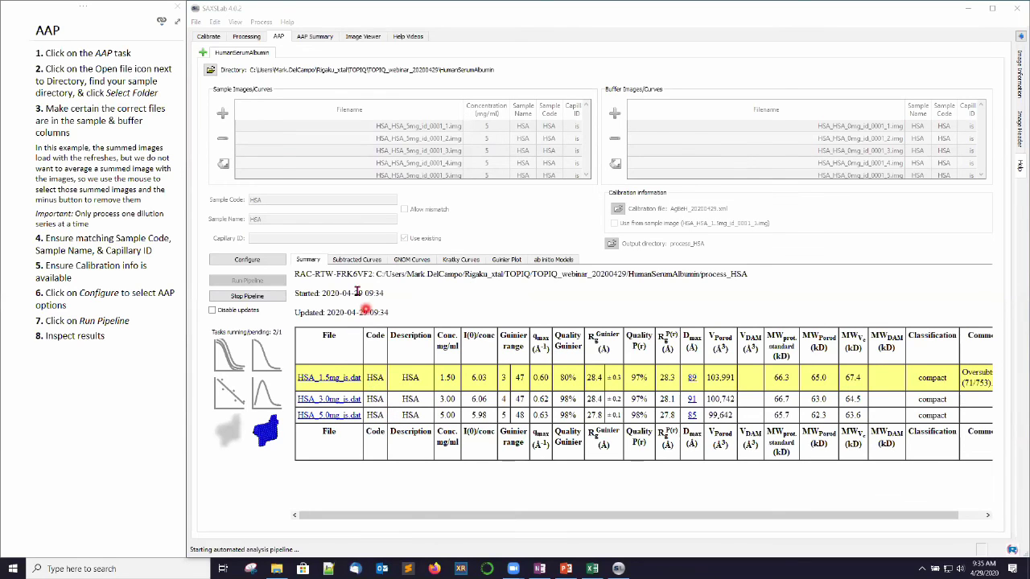
Step: Show the concentration-normalized subtracted curves for the 1.5, 3 and 5 mg/ml HSA data
{"action": "left_click", "coordinate": [355, 260]}
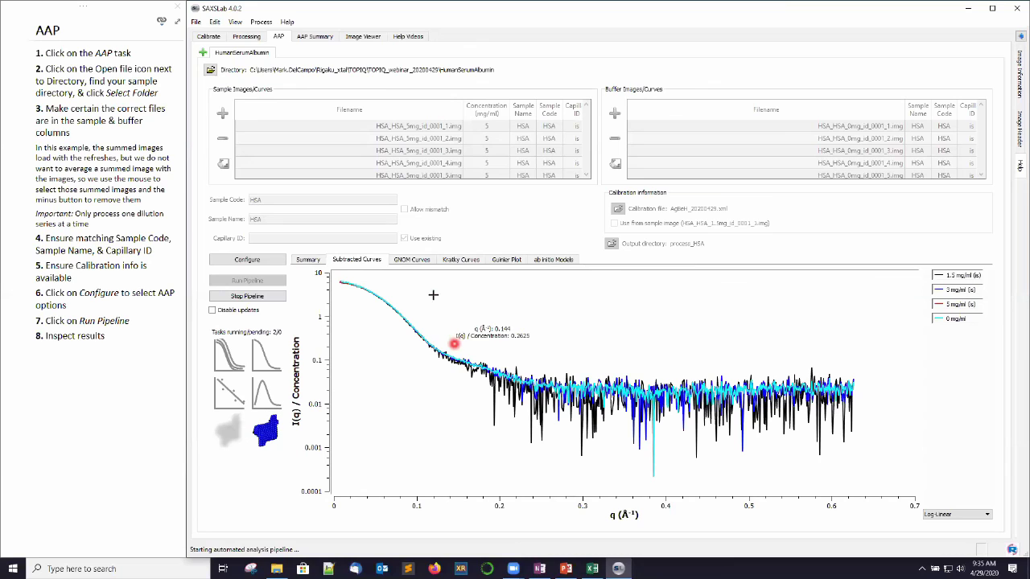
Step: Review the P(R) and Kratky curves, then the Guinier fits for 1.5, 3 and 5 mg/ml
{"action": "left_click", "coordinate": [421, 260]}
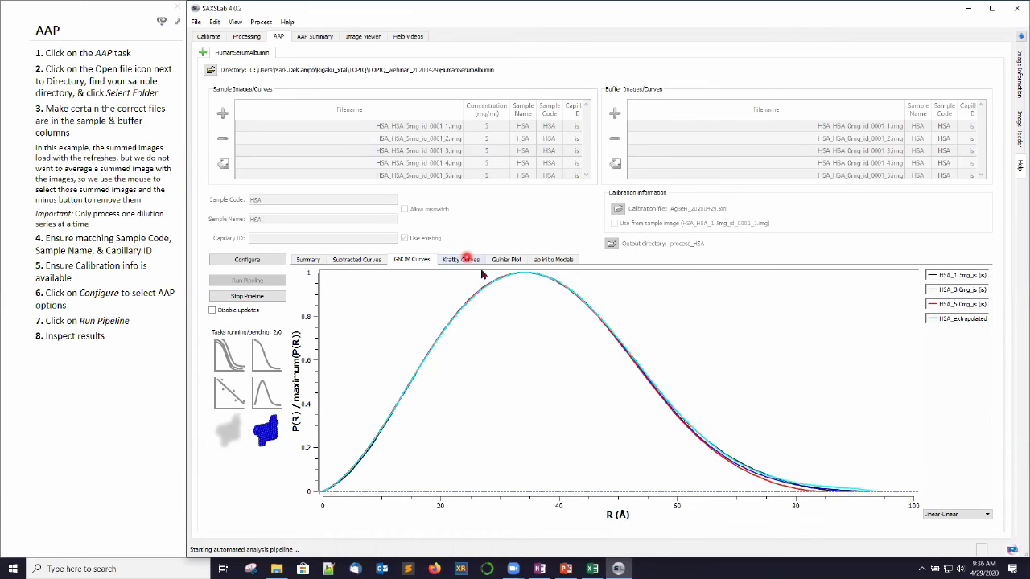
{"action": "left_click", "coordinate": [466, 259]}
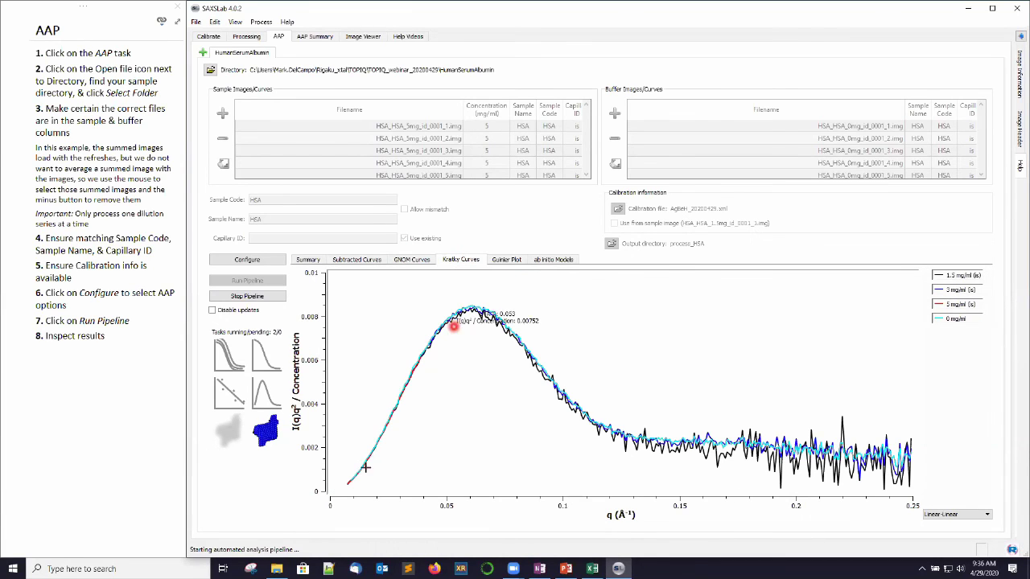
{"action": "left_click", "coordinate": [510, 262]}
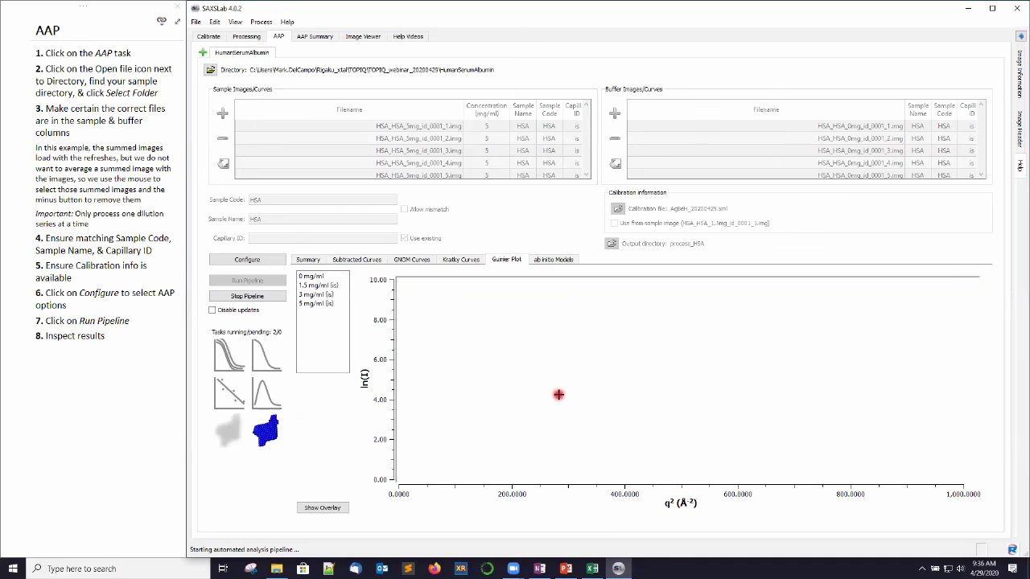
{"action": "left_click", "coordinate": [314, 286]}
{"action": "left_click", "coordinate": [318, 295]}
{"action": "left_click", "coordinate": [321, 304]}
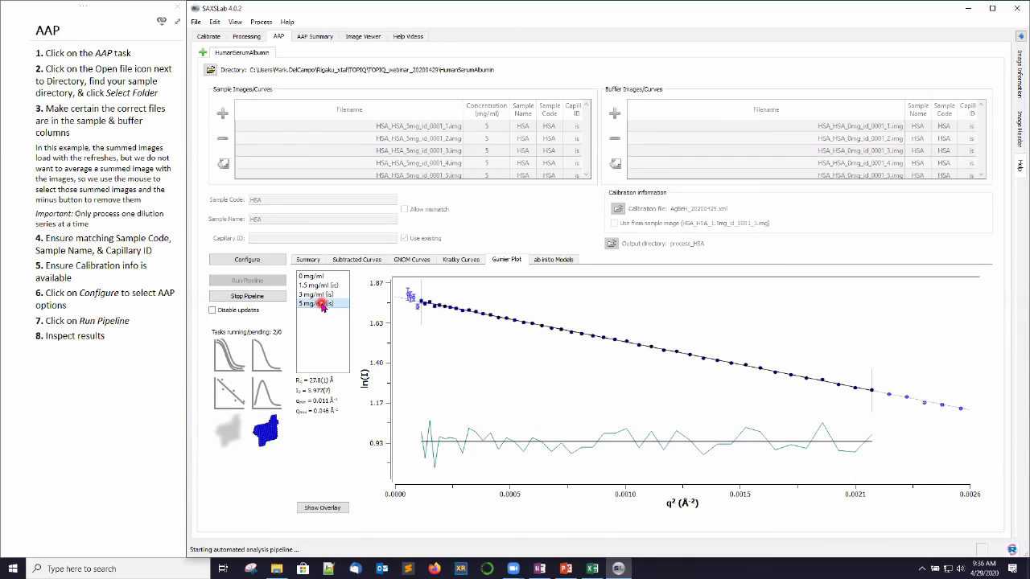
Step: Display and rotate the HSA_3.0mg, HSA_1.5mg and HSA_5.0mg ab initio bead models
{"action": "left_click", "coordinate": [553, 263]}
{"action": "left_click", "coordinate": [356, 271]}
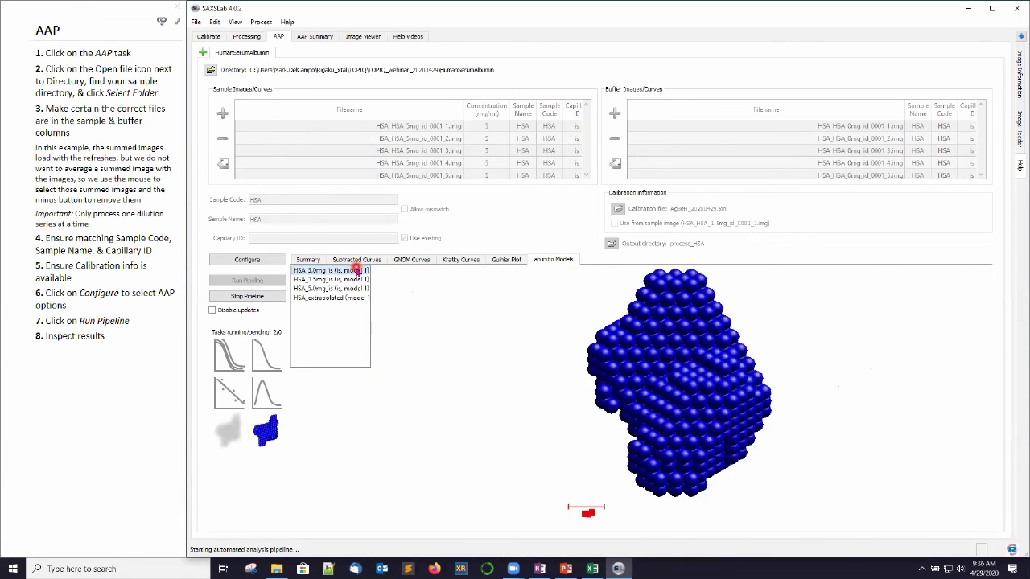
{"action": "left_click_drag", "start_coordinate": [644, 400], "coordinate": [686, 391]}
{"action": "left_click_drag", "start_coordinate": [836, 323], "coordinate": [845, 378]}
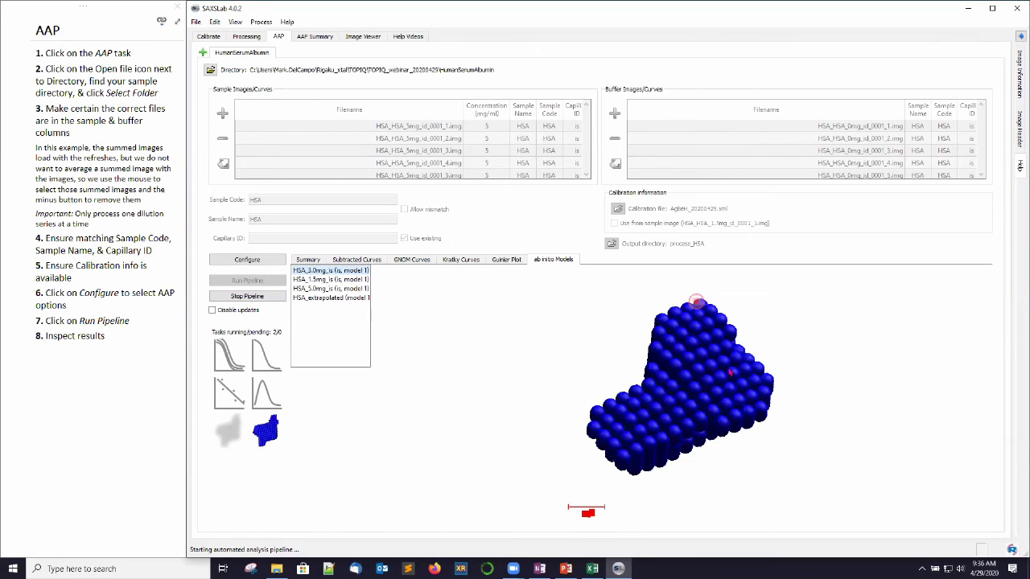
{"action": "left_click", "coordinate": [341, 281]}
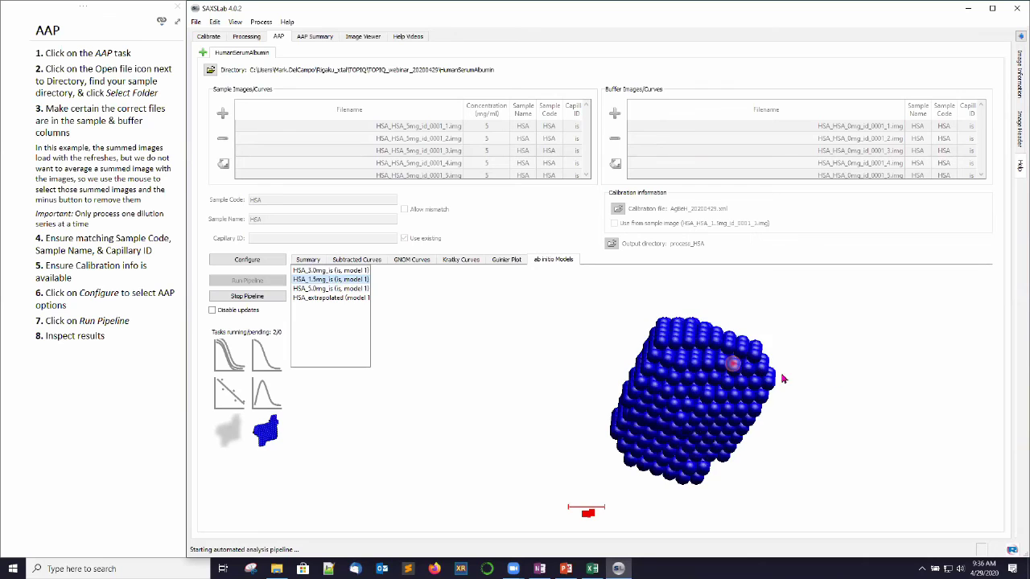
{"action": "left_click", "coordinate": [344, 289]}
{"action": "mouse_move", "coordinate": [701, 384]}
{"action": "left_mouse_down"}
{"action": "mouse_move", "coordinate": [727, 380]}
{"action": "mouse_move", "coordinate": [678, 382]}
{"action": "left_mouse_up"}
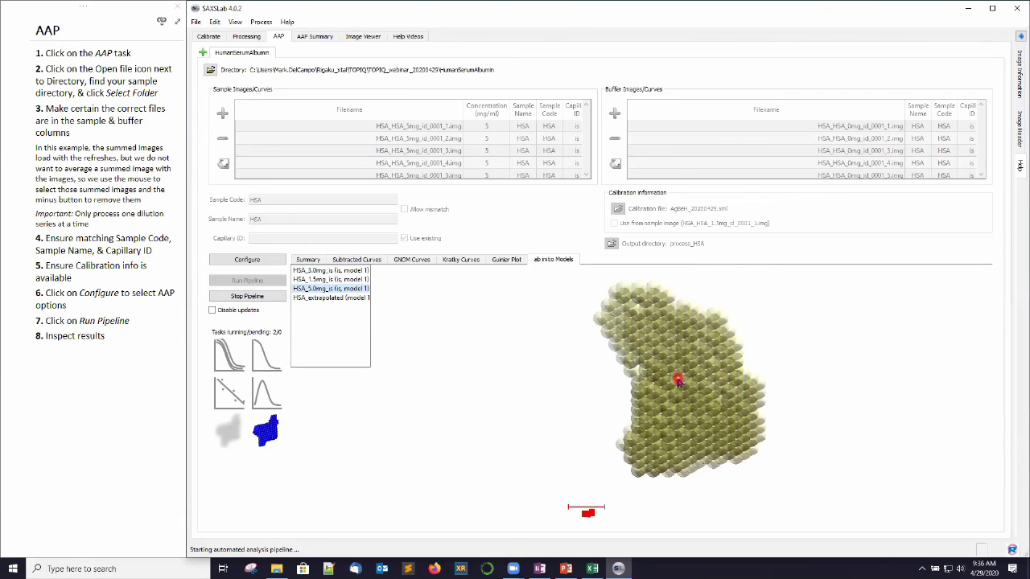
{"action": "left_click_drag", "start_coordinate": [678, 382], "coordinate": [603, 344]}
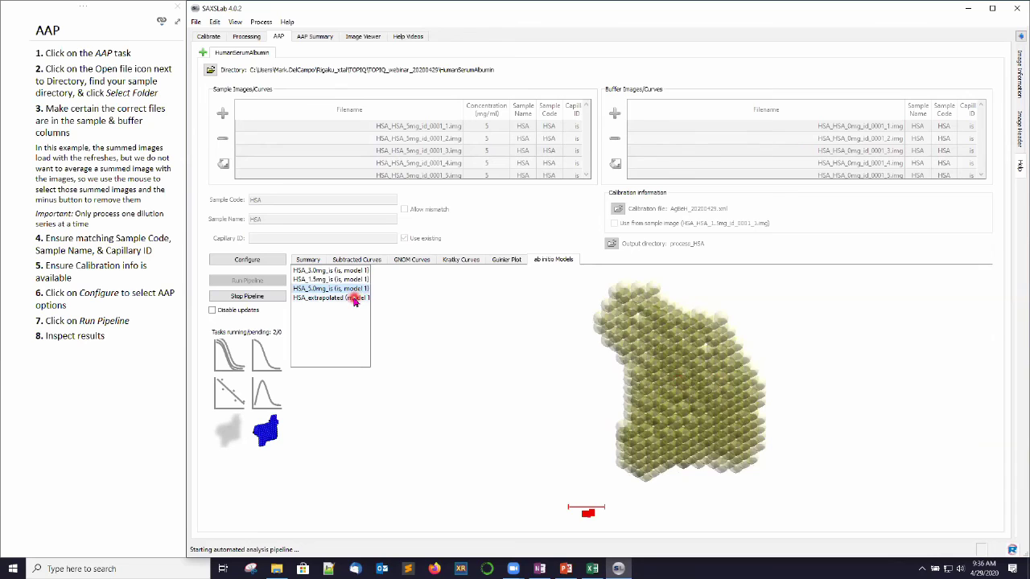
Step: Inspect the HSA_extrapolated bead model, then rotate the HSA_1.5mg model to a new orientation
{"action": "left_click", "coordinate": [353, 298]}
{"action": "key", "text": "Up"}
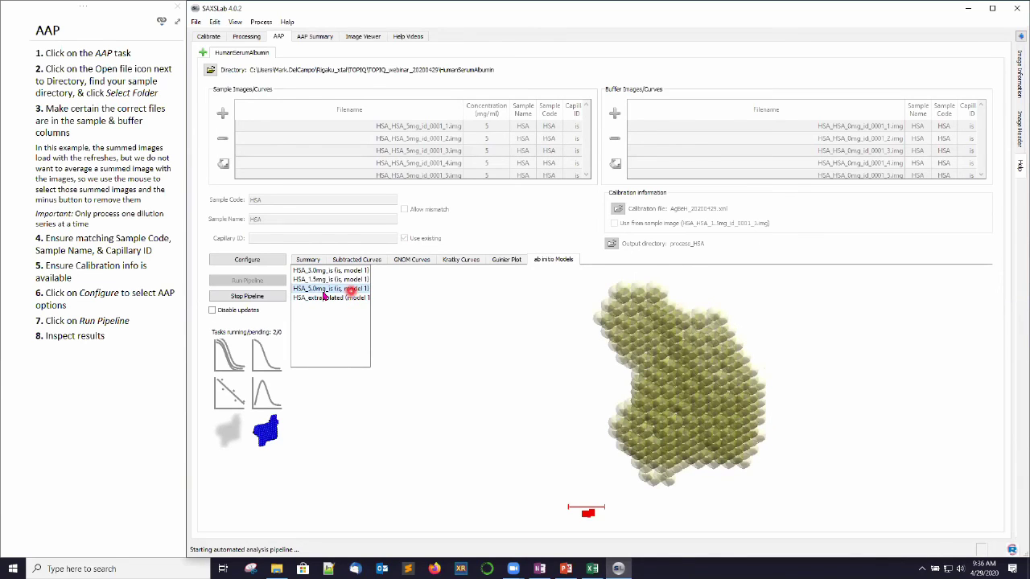
{"action": "left_click", "coordinate": [328, 298]}
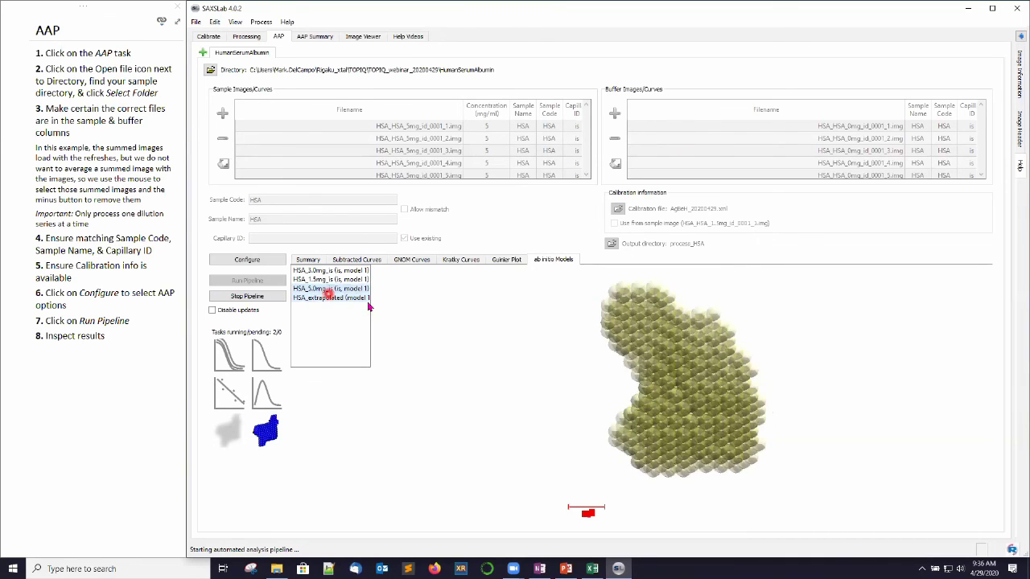
{"action": "left_click_drag", "start_coordinate": [490, 337], "coordinate": [616, 362]}
{"action": "left_click", "coordinate": [342, 298]}
{"action": "left_click", "coordinate": [334, 280]}
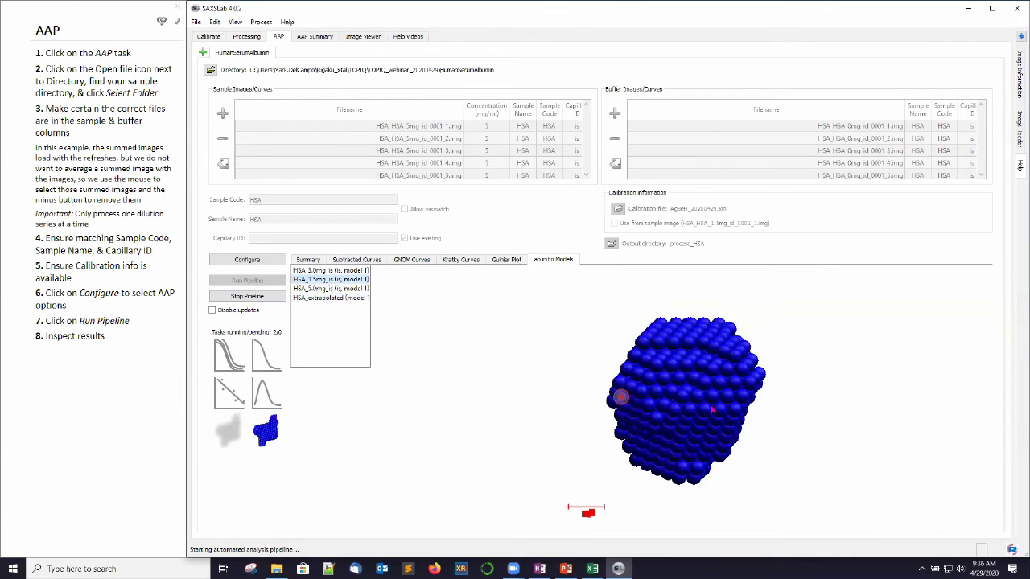
{"action": "left_click_drag", "start_coordinate": [620, 395], "coordinate": [580, 447]}
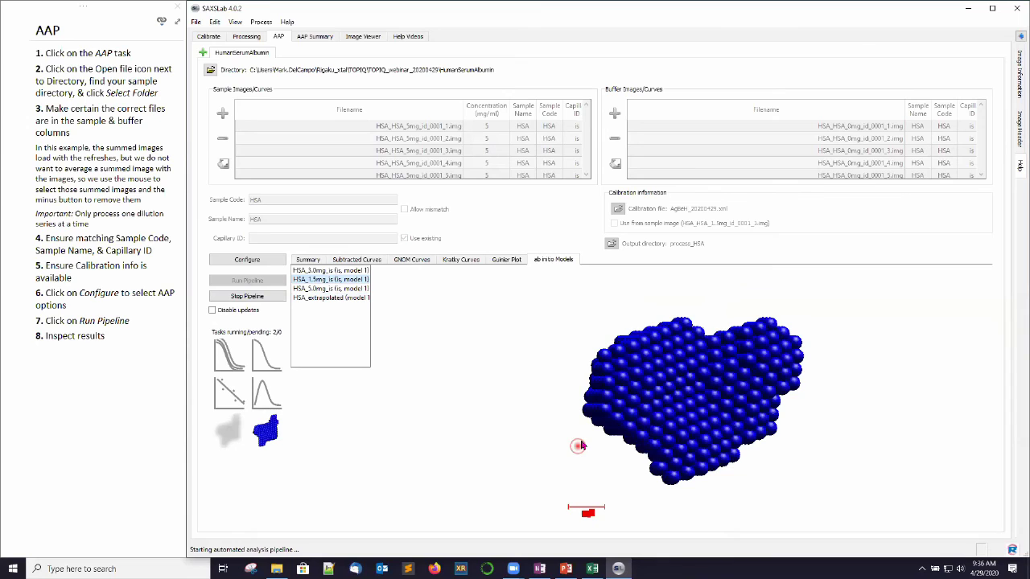
Step: Bring up the Summary results table for the four HSA datasets and widen its view
{"action": "left_click", "coordinate": [317, 261]}
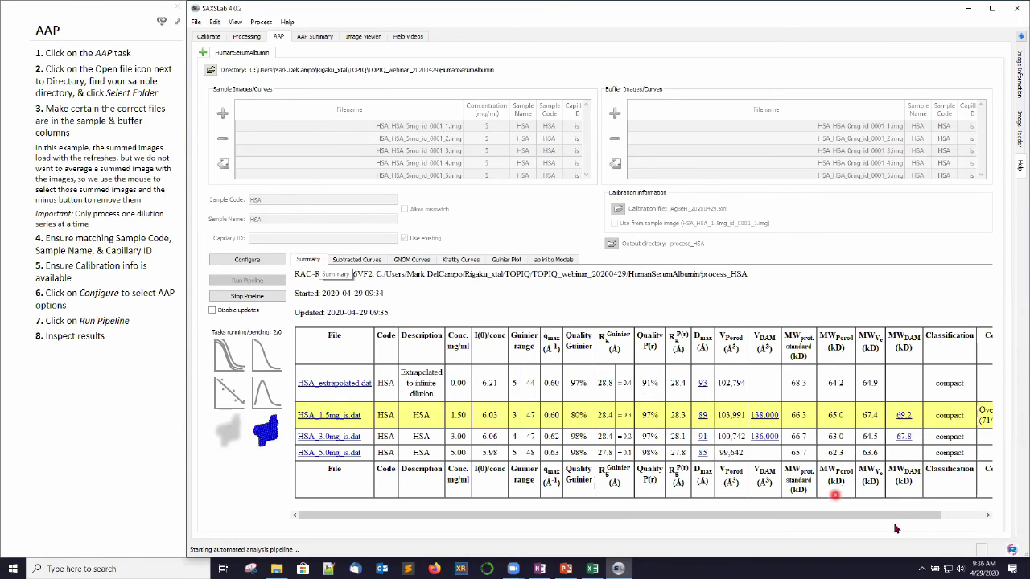
{"action": "left_click_drag", "start_coordinate": [888, 516], "coordinate": [720, 522]}
{"action": "left_click", "coordinate": [342, 382]}
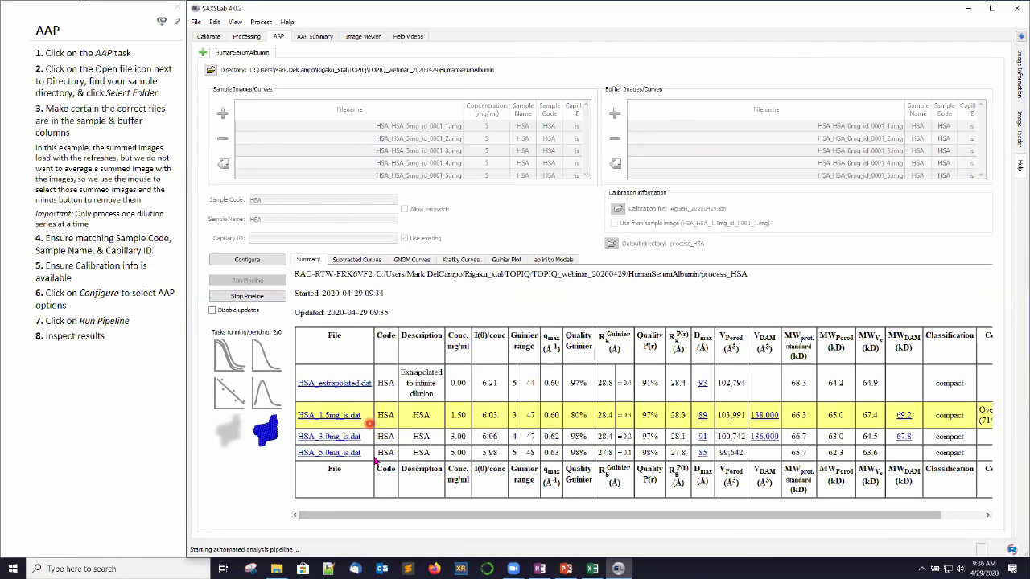
Step: Step through the summary table until the infinite-dilution row appears (I(0)/conc 6.21, Rg 28.8 Å, 68.7 kDa)
{"action": "left_click", "coordinate": [412, 375]}
{"action": "left_click", "coordinate": [431, 438]}
{"action": "left_click", "coordinate": [459, 399]}
{"action": "left_click", "coordinate": [487, 414]}
{"action": "left_click", "coordinate": [480, 383]}
{"action": "left_click", "coordinate": [483, 396]}
{"action": "left_click", "coordinate": [489, 446]}
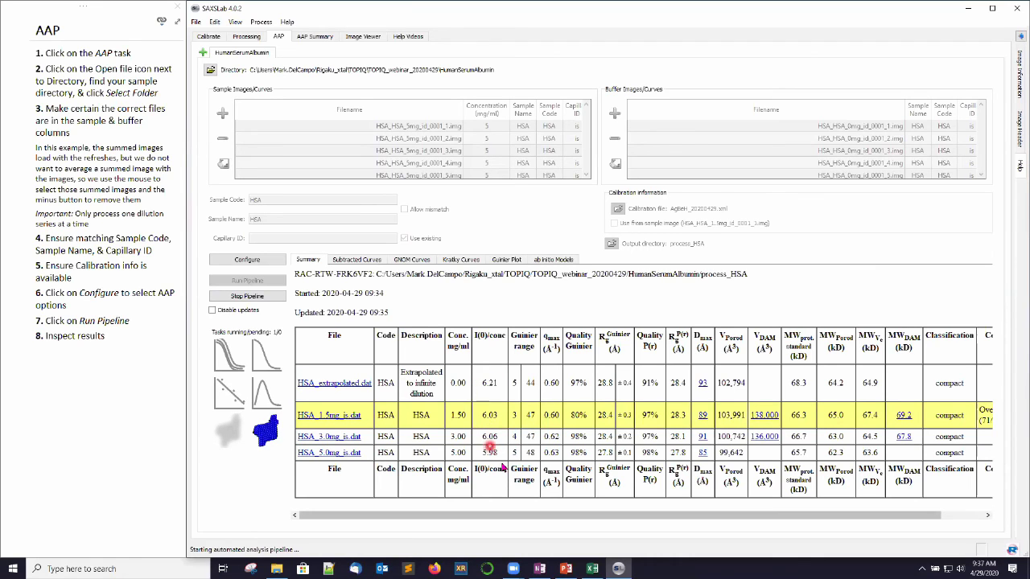
{"action": "left_click", "coordinate": [537, 424]}
{"action": "left_click", "coordinate": [530, 438]}
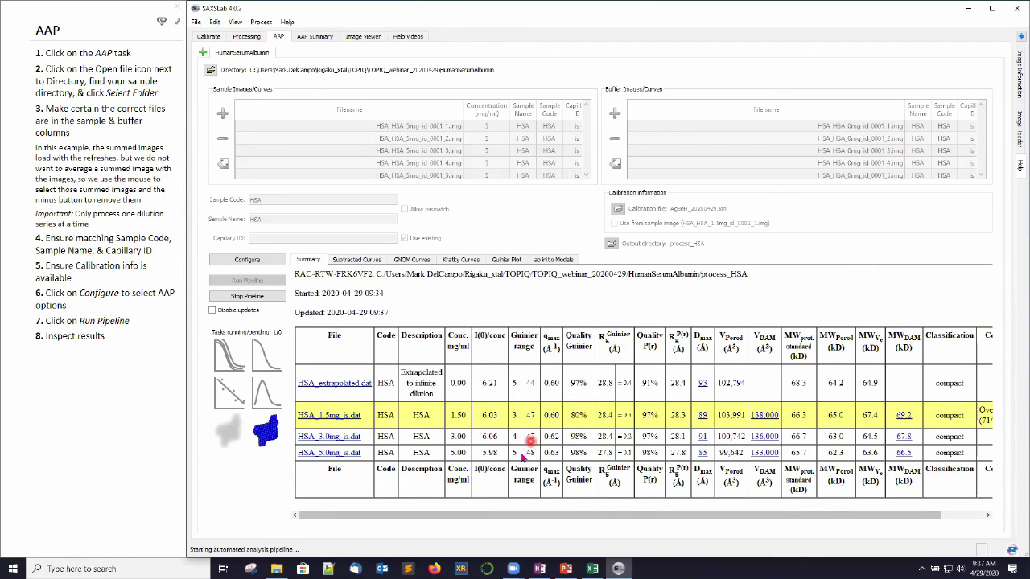
{"action": "left_click", "coordinate": [555, 439]}
{"action": "left_click", "coordinate": [555, 454]}
{"action": "left_click", "coordinate": [550, 442]}
{"action": "left_click", "coordinate": [555, 455]}
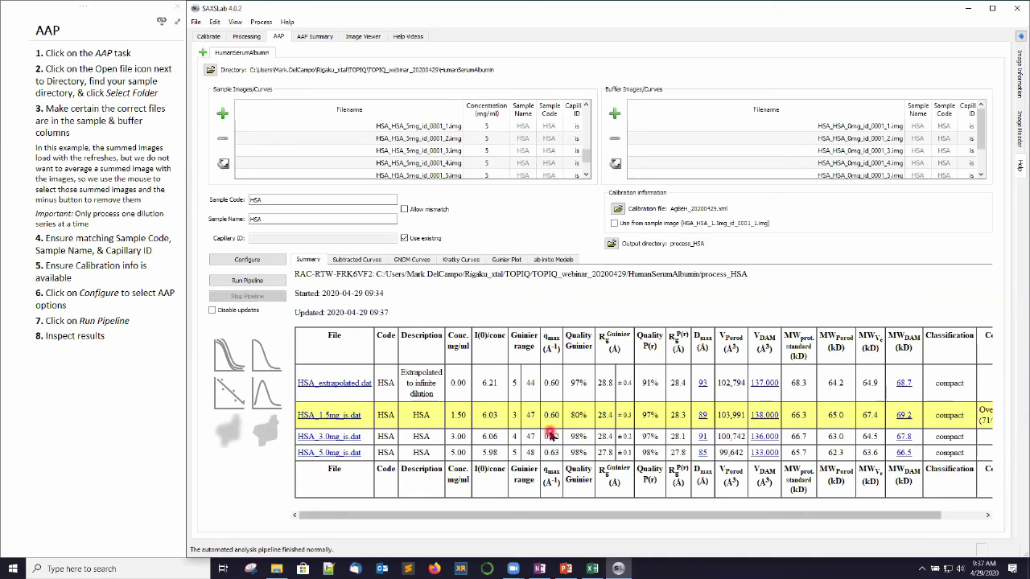
{"action": "left_click", "coordinate": [576, 437]}
{"action": "left_click", "coordinate": [585, 436]}
{"action": "left_click", "coordinate": [975, 517]}
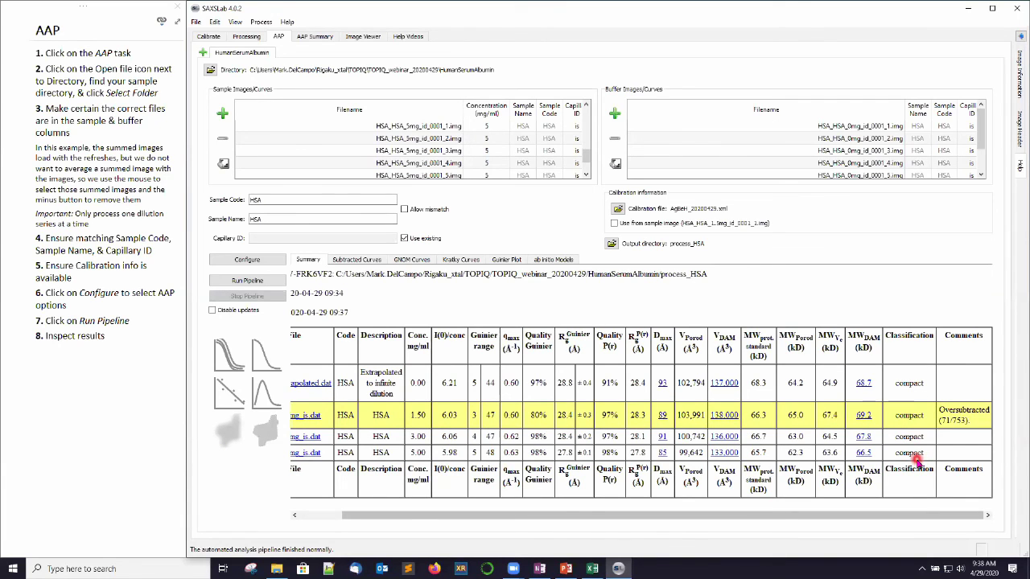
{"action": "left_click", "coordinate": [944, 523]}
{"action": "left_click_drag", "start_coordinate": [450, 515], "coordinate": [561, 532]}
{"action": "left_click", "coordinate": [978, 517]}
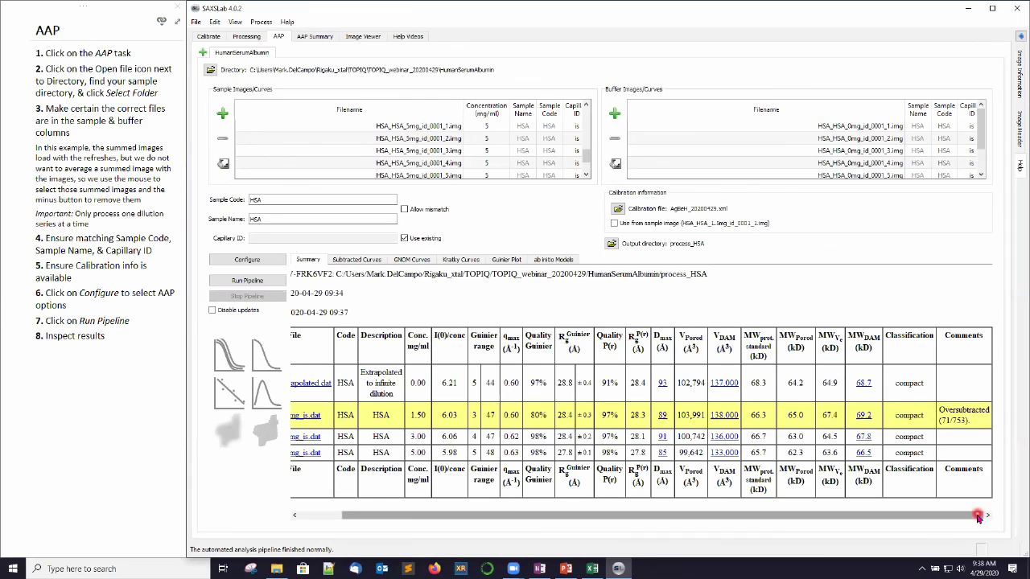
{"action": "left_click_drag", "start_coordinate": [930, 518], "coordinate": [712, 504]}
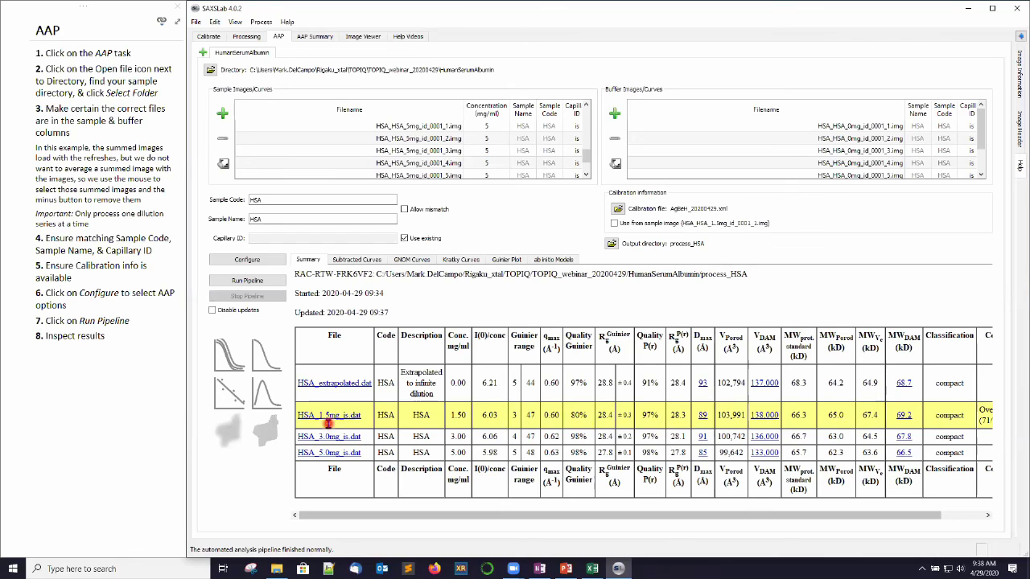
{"action": "left_click_drag", "start_coordinate": [546, 520], "coordinate": [389, 520]}
Step: Turn the side notes to the 'Files in process directory' page
{"action": "left_click", "coordinate": [98, 33]}
{"action": "key", "text": "ctrl+Page_Down"}
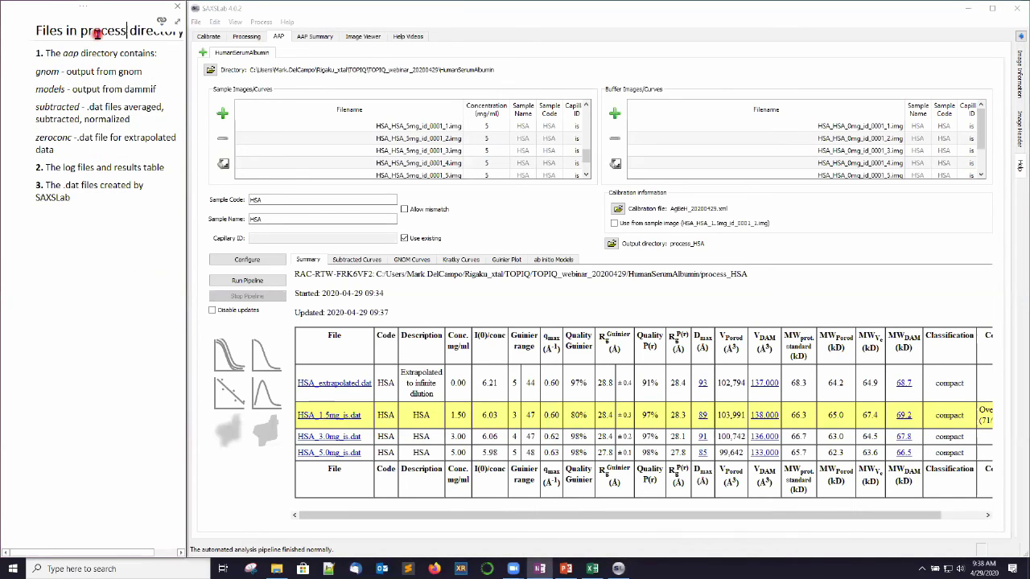
{"action": "left_click", "coordinate": [452, 438]}
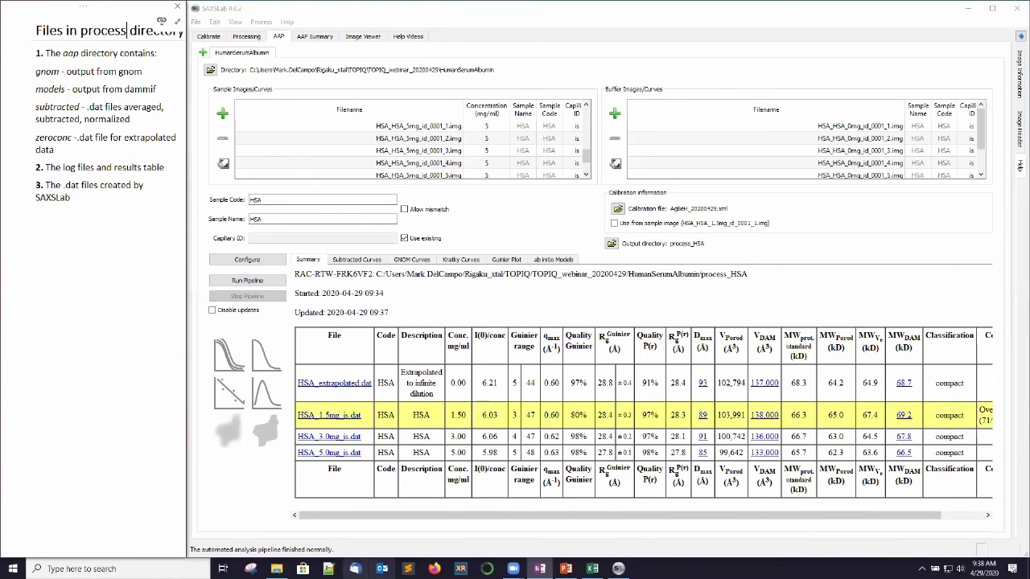
Step: Open the HumanSerumAlbumin folder in File Explorer and drill into process_HSA, then aap
{"action": "left_click", "coordinate": [471, 274]}
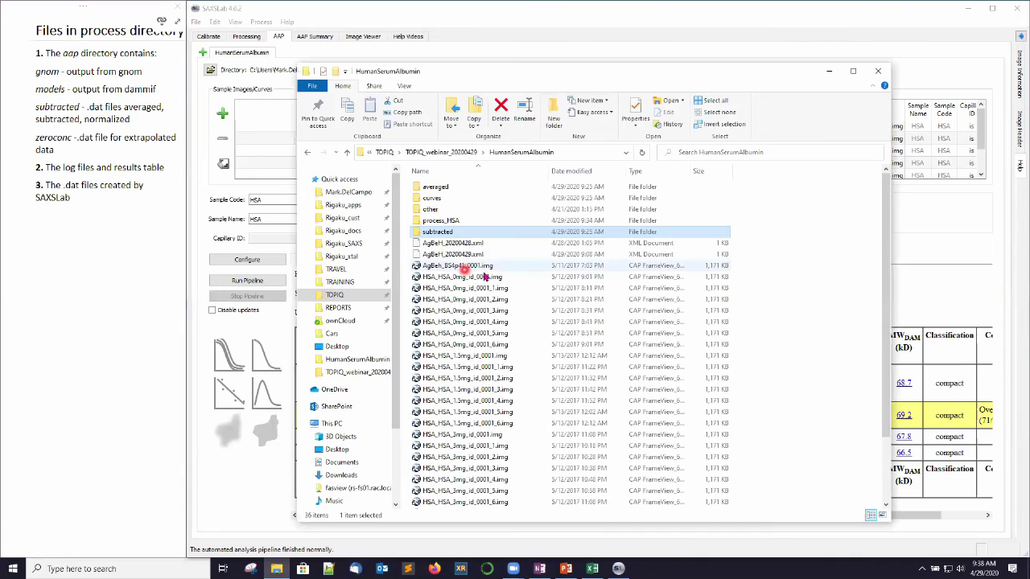
{"action": "left_click", "coordinate": [451, 222]}
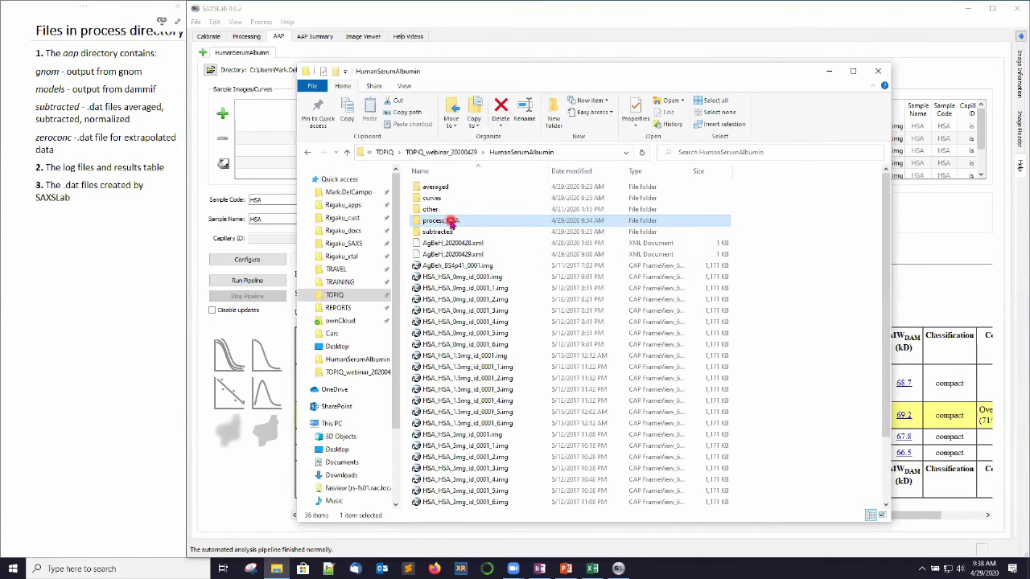
{"action": "double_click", "coordinate": [450, 221]}
{"action": "left_click", "coordinate": [425, 186]}
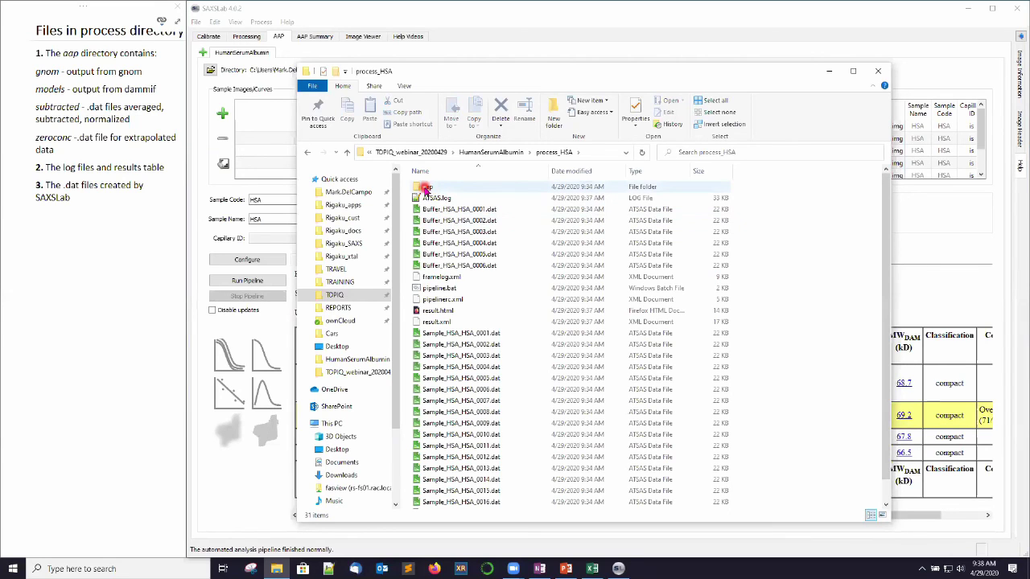
{"action": "double_click", "coordinate": [426, 187]}
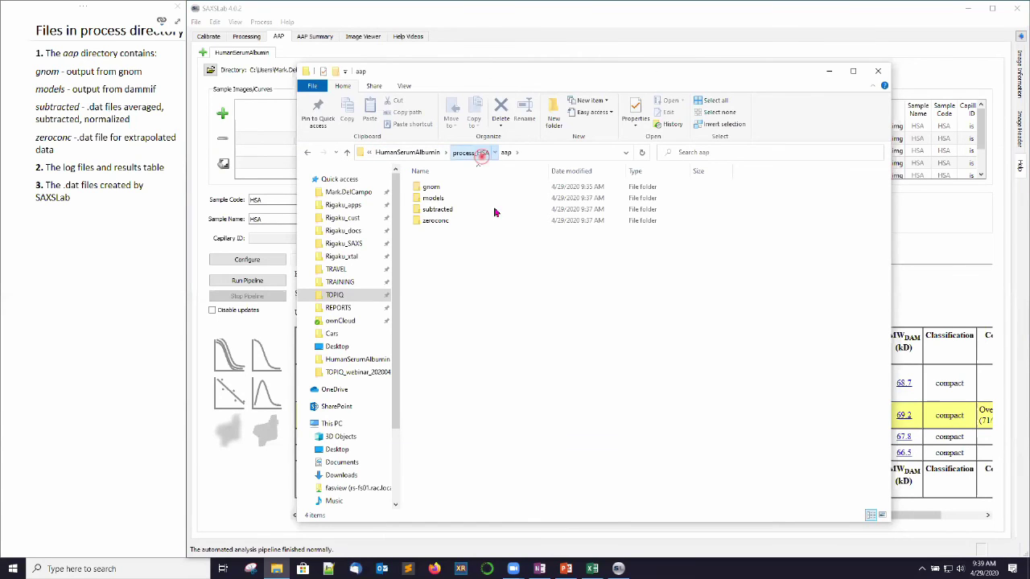
Step: Return to process_HSA, select result.xml, and minimize Explorer back to SAXSLab
{"action": "left_click", "coordinate": [475, 153]}
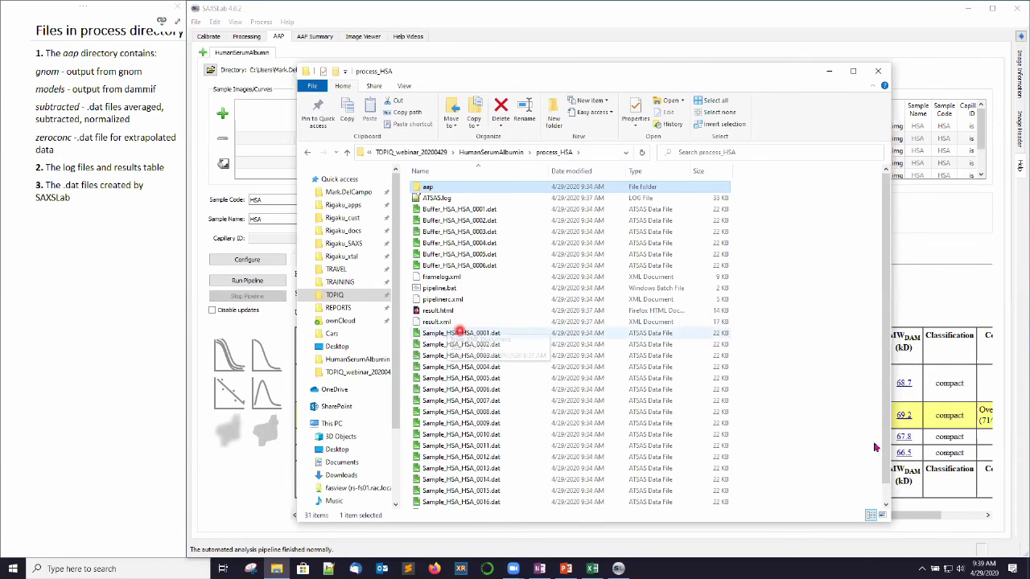
{"action": "left_click", "coordinate": [447, 312]}
{"action": "left_click", "coordinate": [447, 322]}
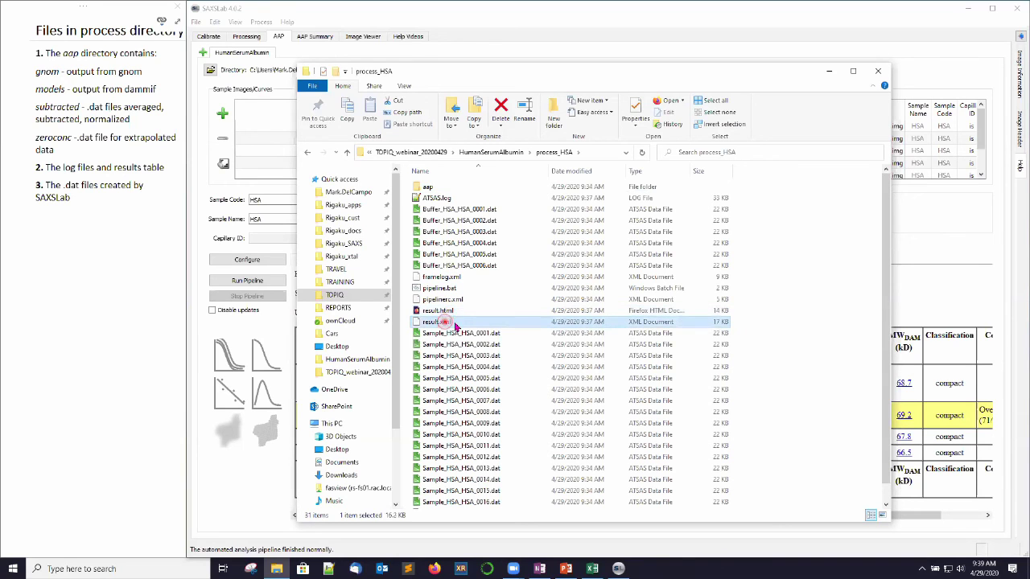
{"action": "left_click", "coordinate": [454, 322]}
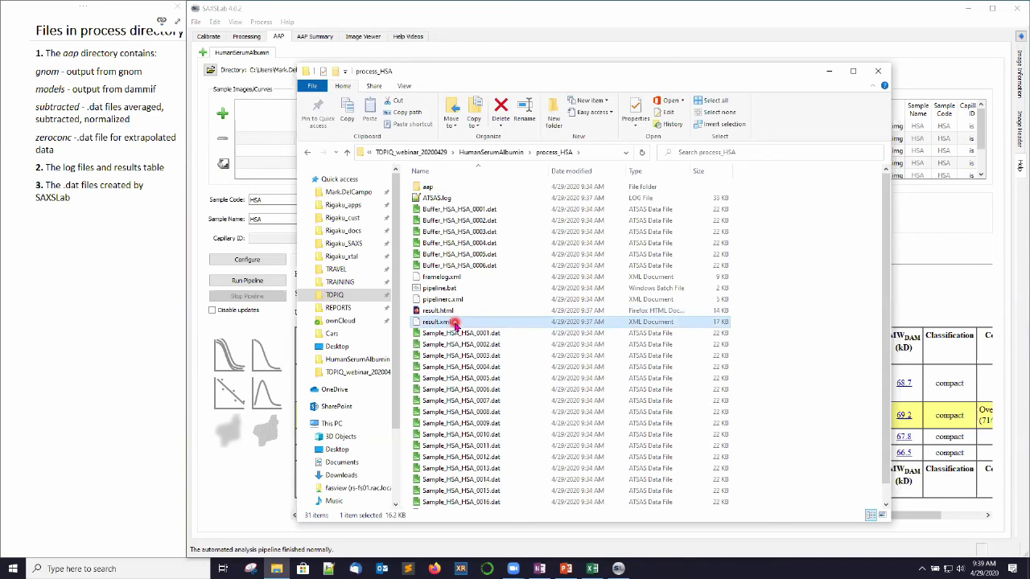
{"action": "left_click", "coordinate": [830, 72]}
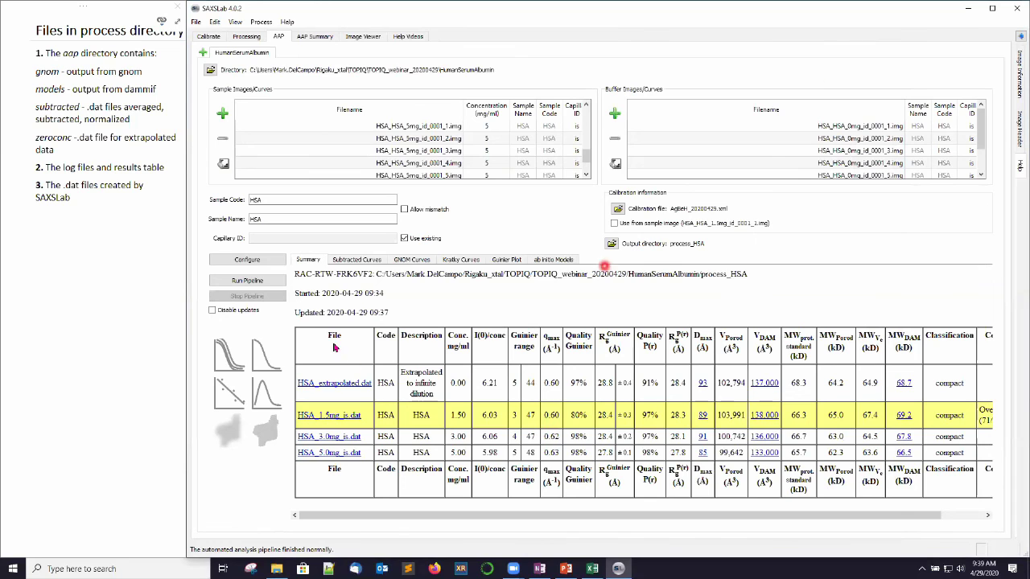